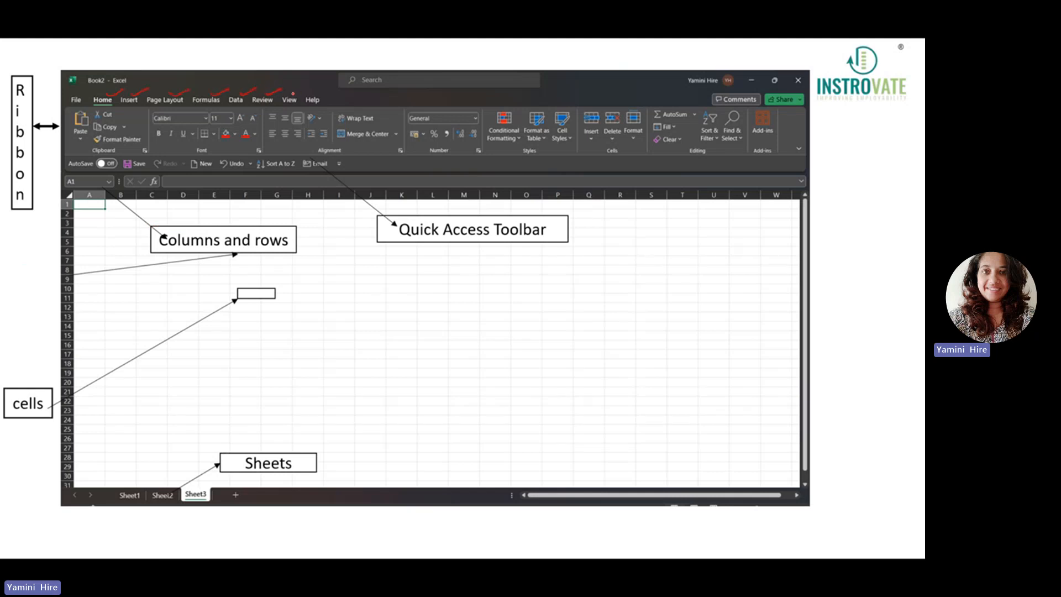
# End the slide show and discard the ink annotations
pyautogui.moveTo(325, 94); pyautogui.dragTo(337, 89)
pyautogui.press('Escape')
pyautogui.press('Tab')
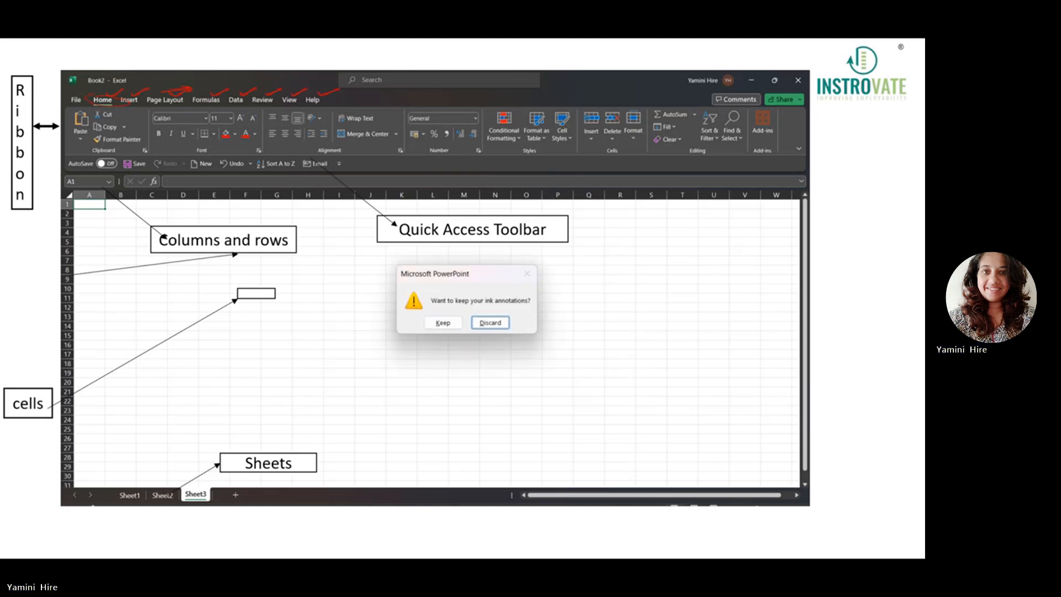
pyautogui.press('Return')
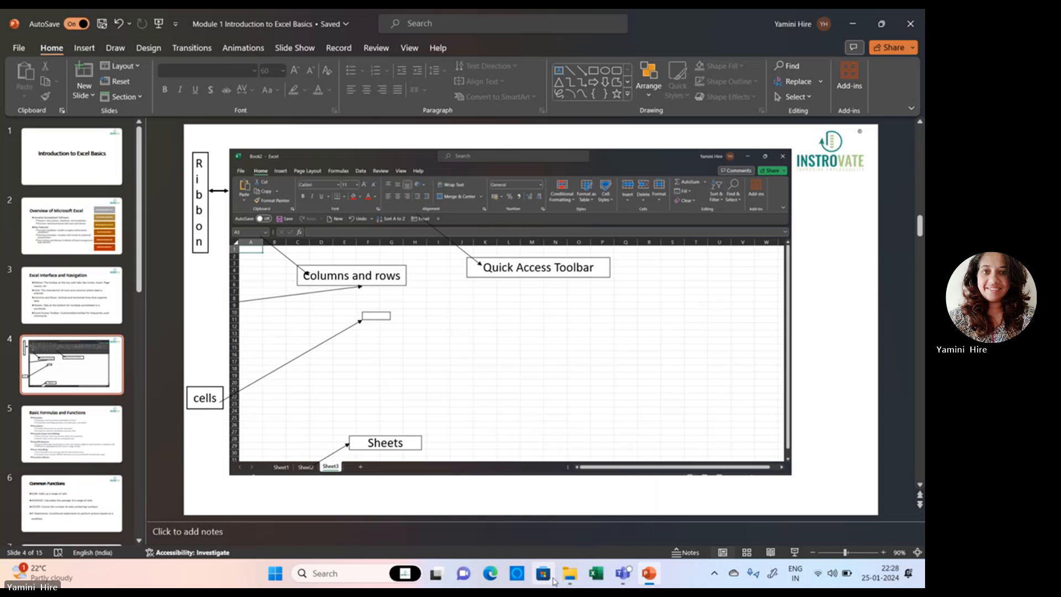
# Switch to Excel and create a blank workbook
pyautogui.click(598, 577)
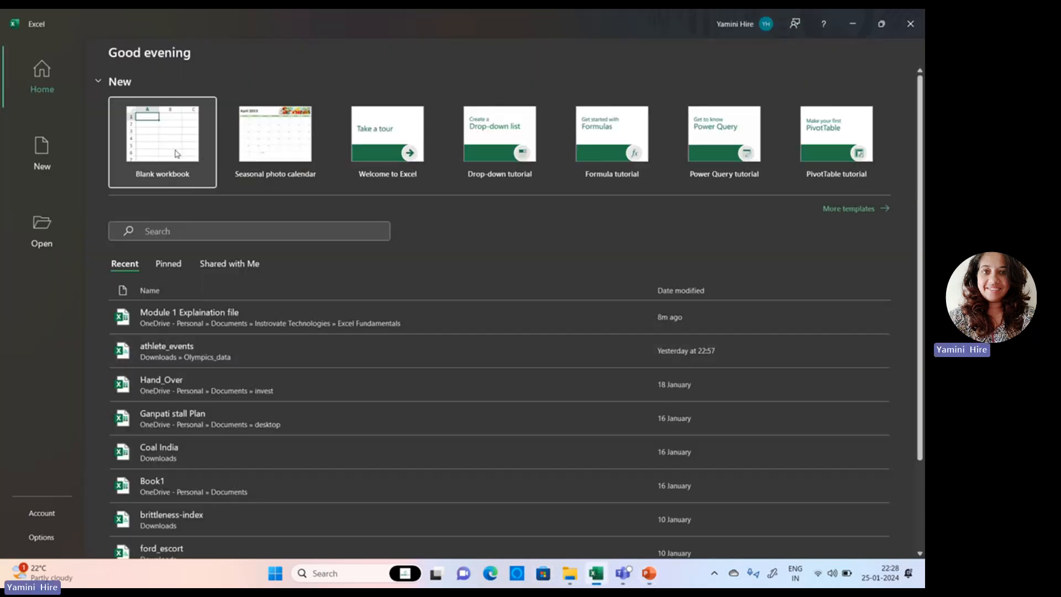
pyautogui.click(174, 148)
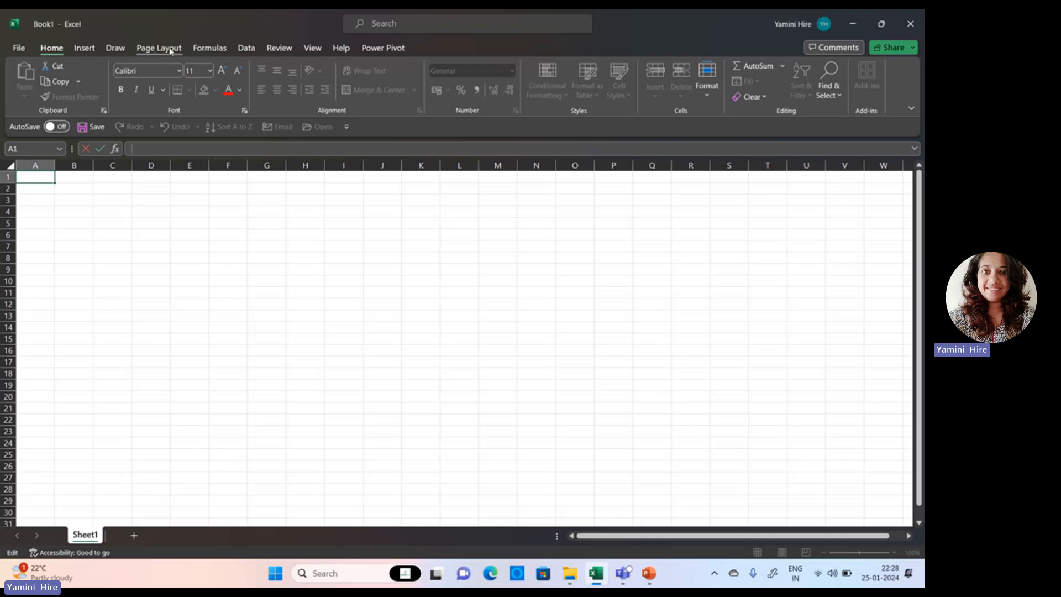
# Examine the commands offered under Home, Insert, Draw, Page Layout, Formulas, Data and Review on the ribbon
pyautogui.click(81, 52)
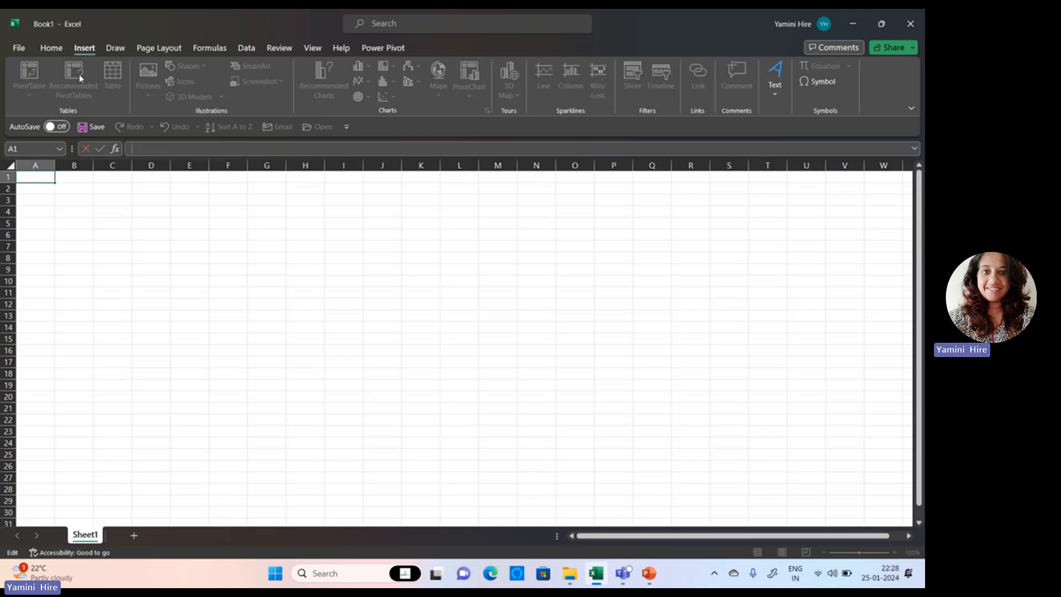
pyautogui.click(51, 48)
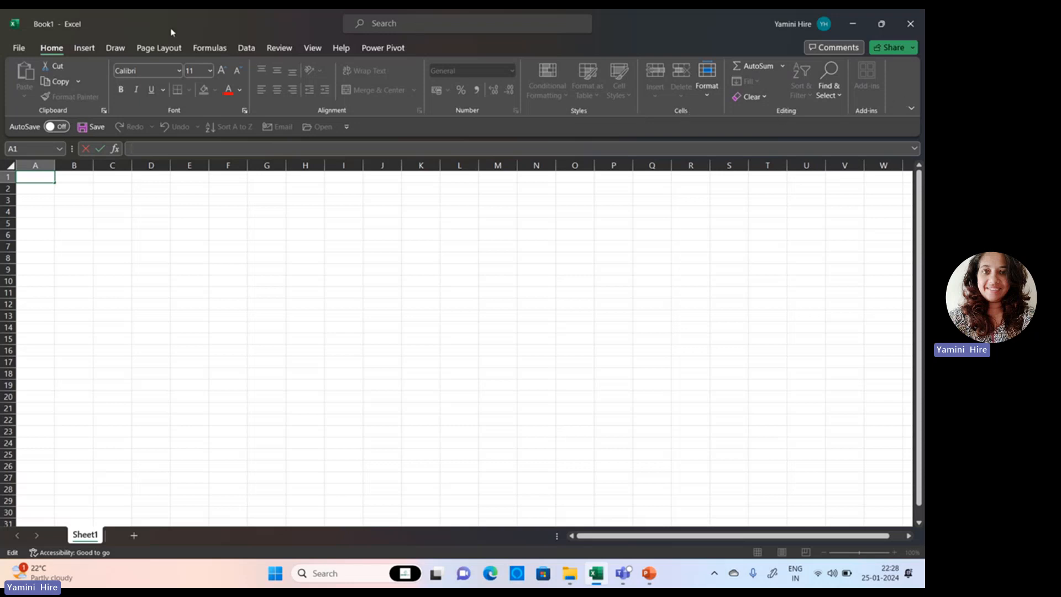
pyautogui.click(109, 48)
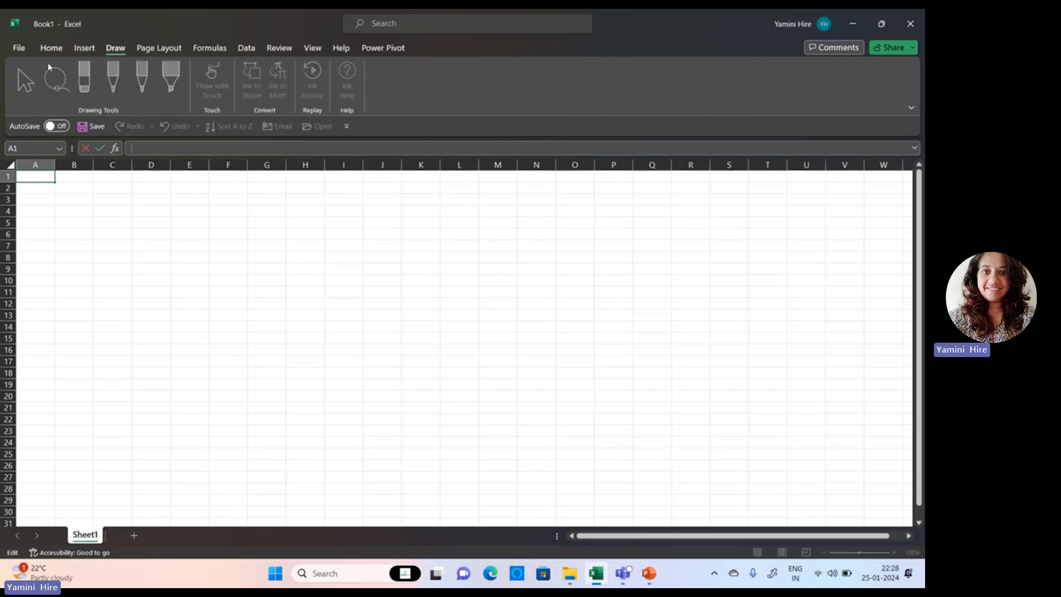
pyautogui.click(154, 48)
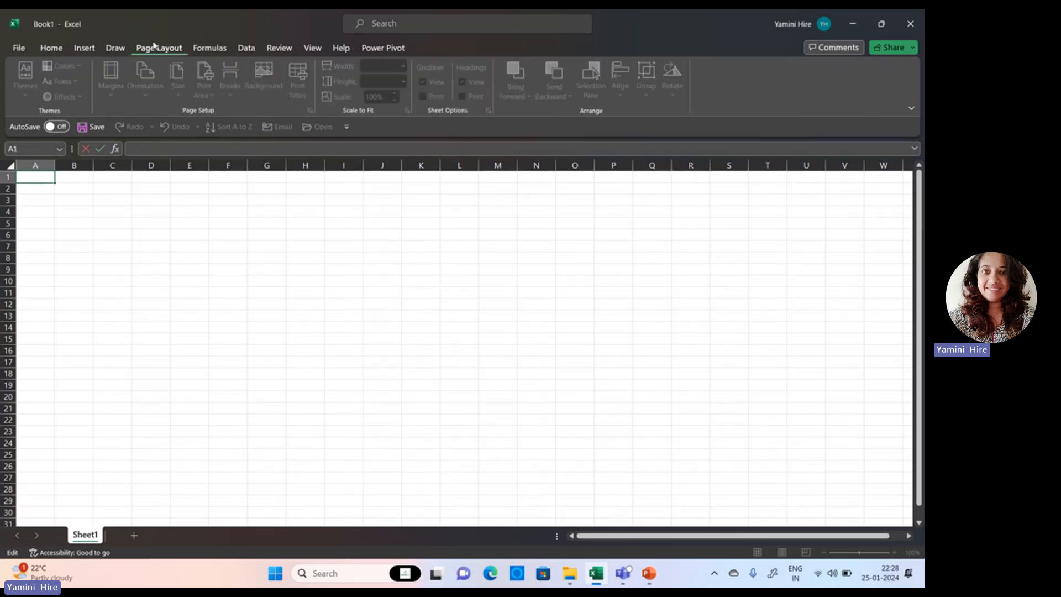
pyautogui.click(210, 48)
pyautogui.click(254, 51)
pyautogui.click(279, 48)
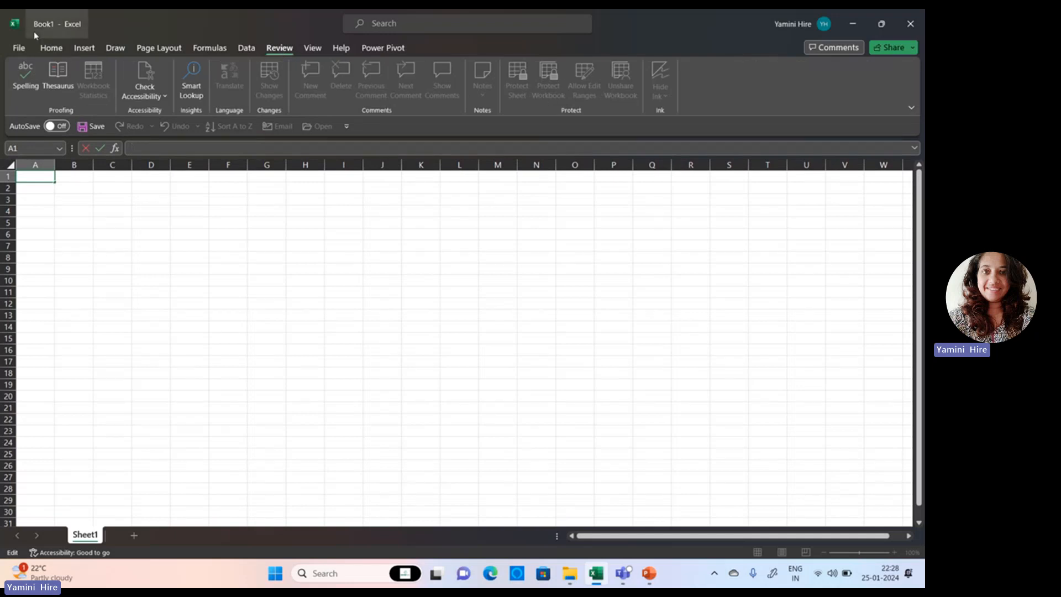
pyautogui.click(50, 48)
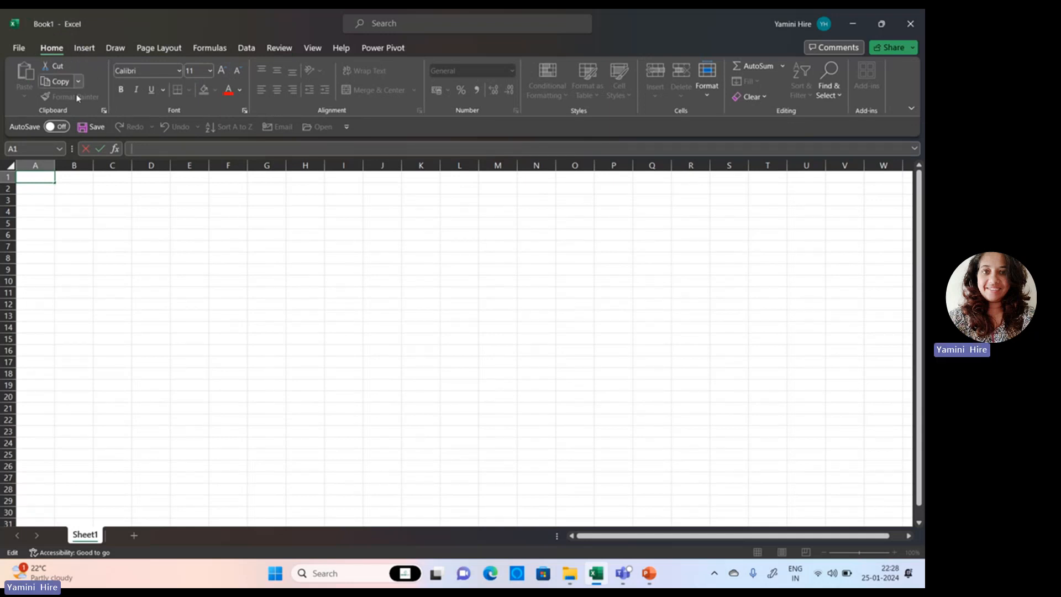
pyautogui.click(87, 50)
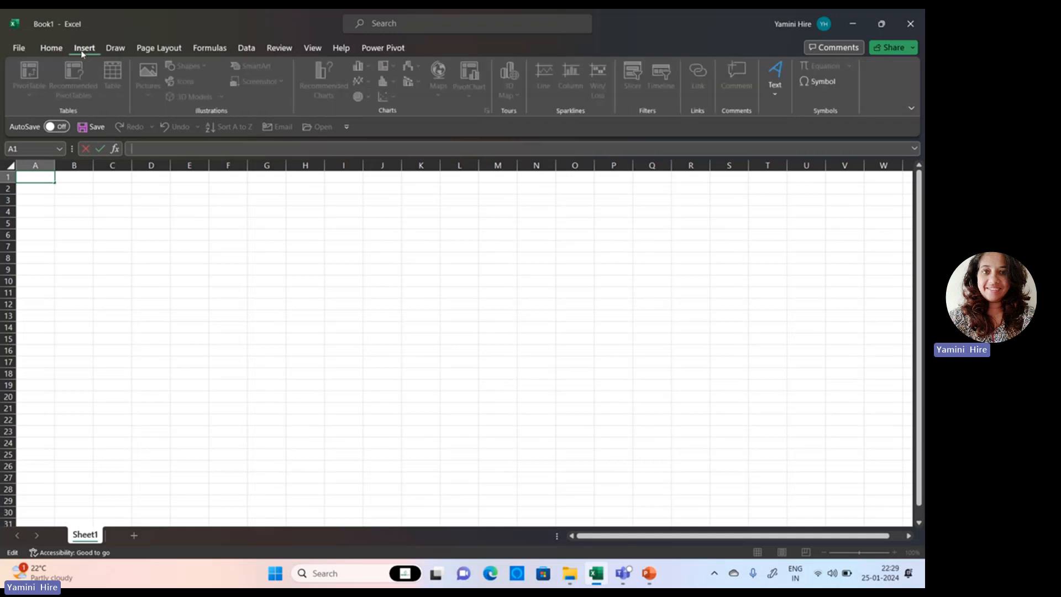
pyautogui.click(50, 48)
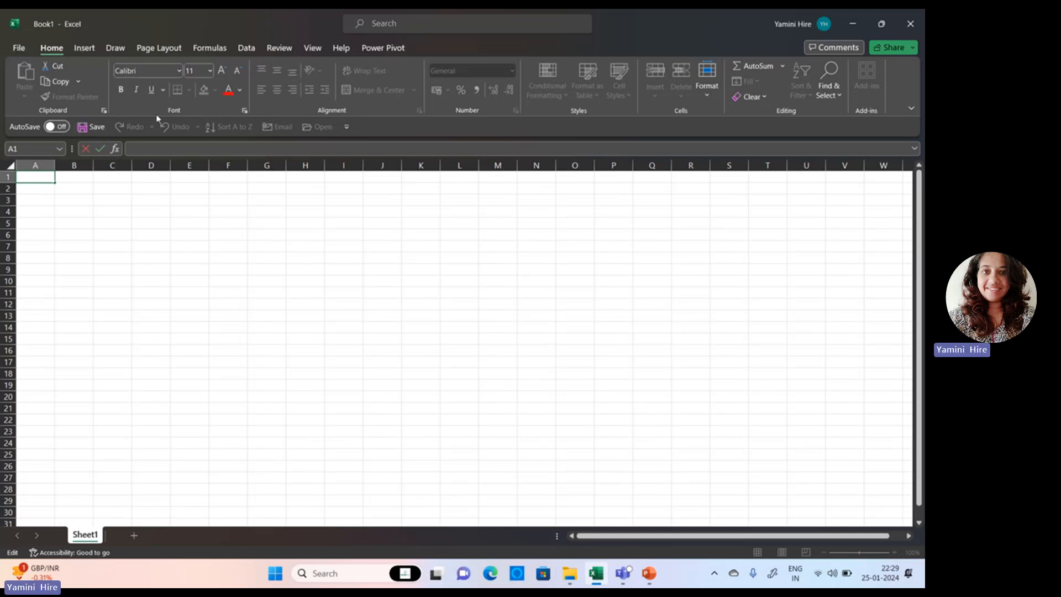
pyautogui.click(84, 48)
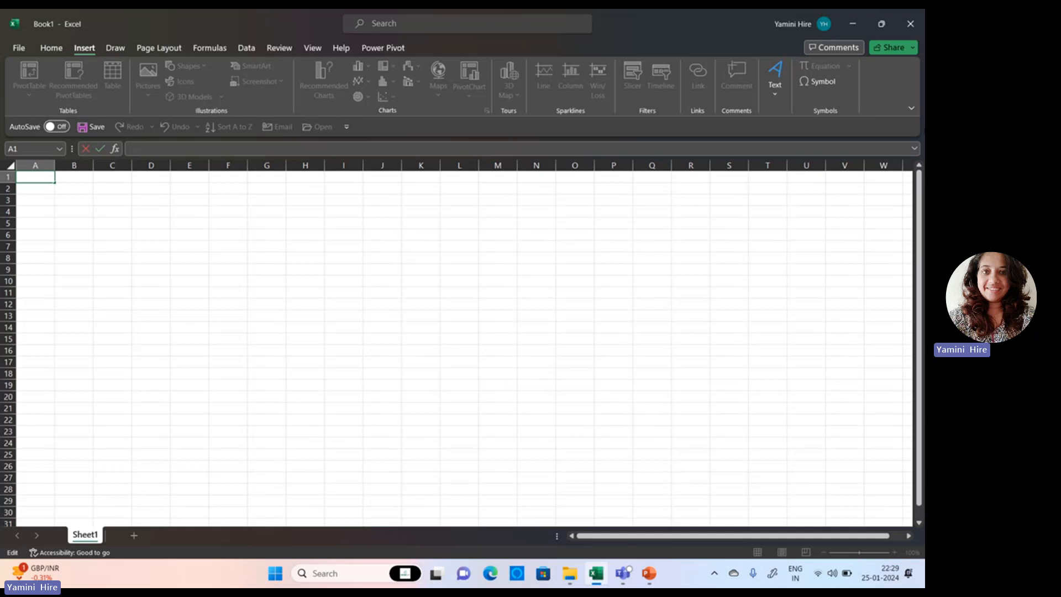
# Keep the ribbon display on Always show Ribbon and select cell O12
pyautogui.click(911, 109)
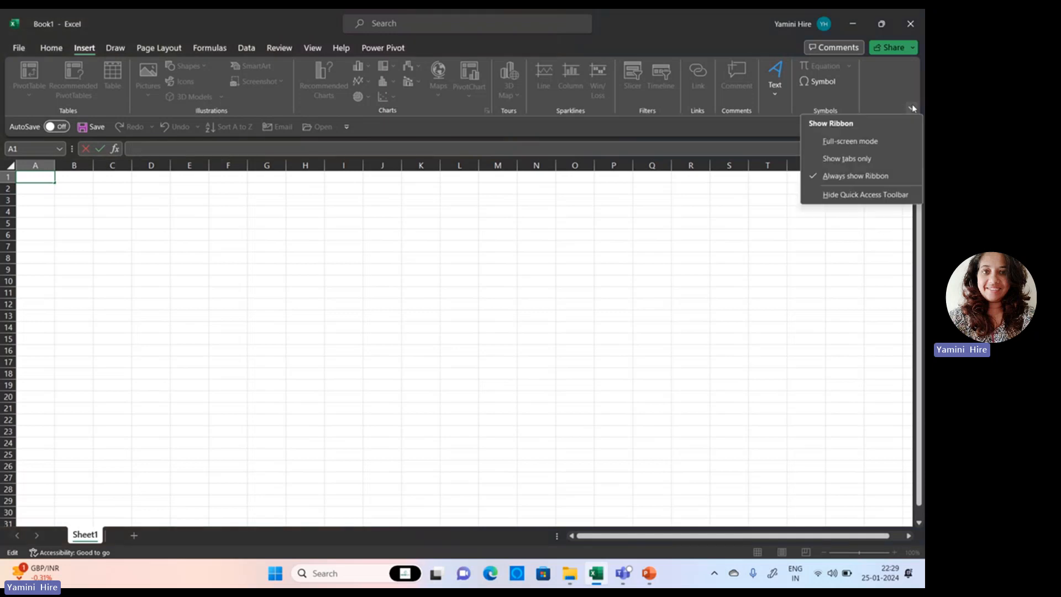
pyautogui.click(884, 176)
pyautogui.click(574, 303)
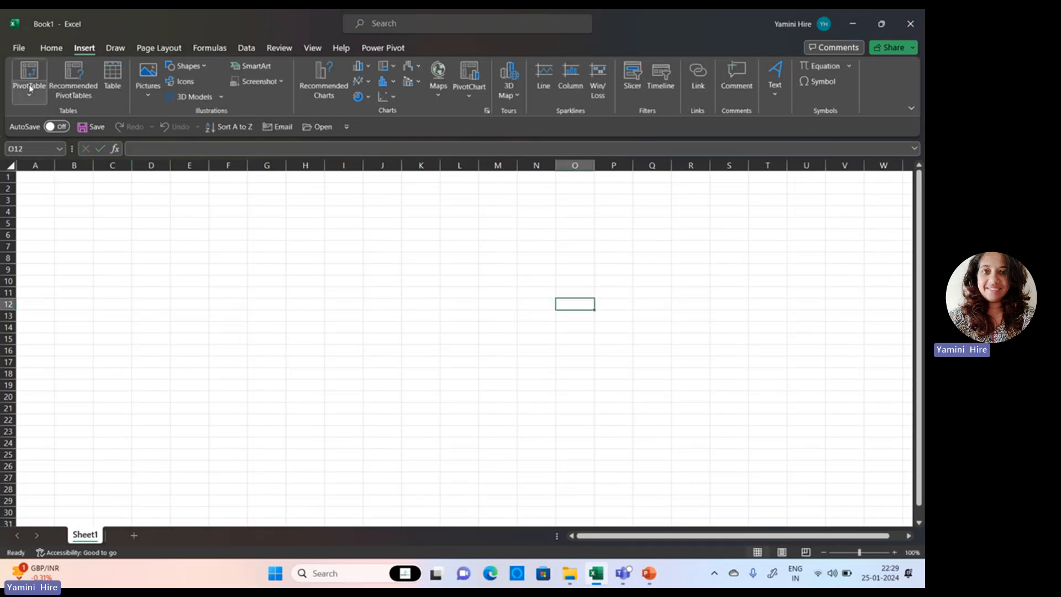
# Review the Draw and Insert commands and the available ribbon display options
pyautogui.click(113, 48)
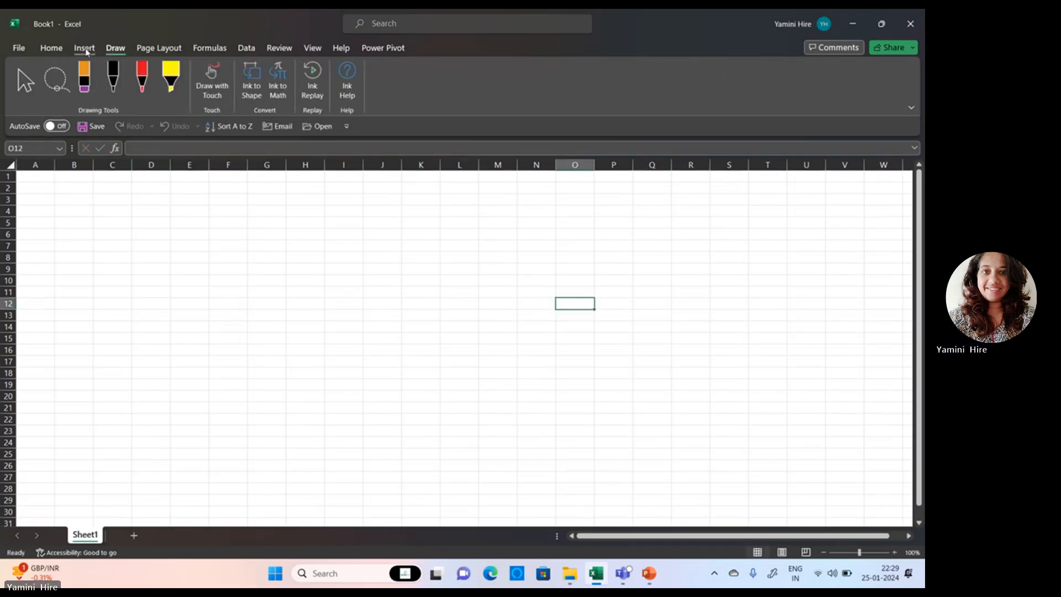
pyautogui.click(84, 48)
pyautogui.click(911, 108)
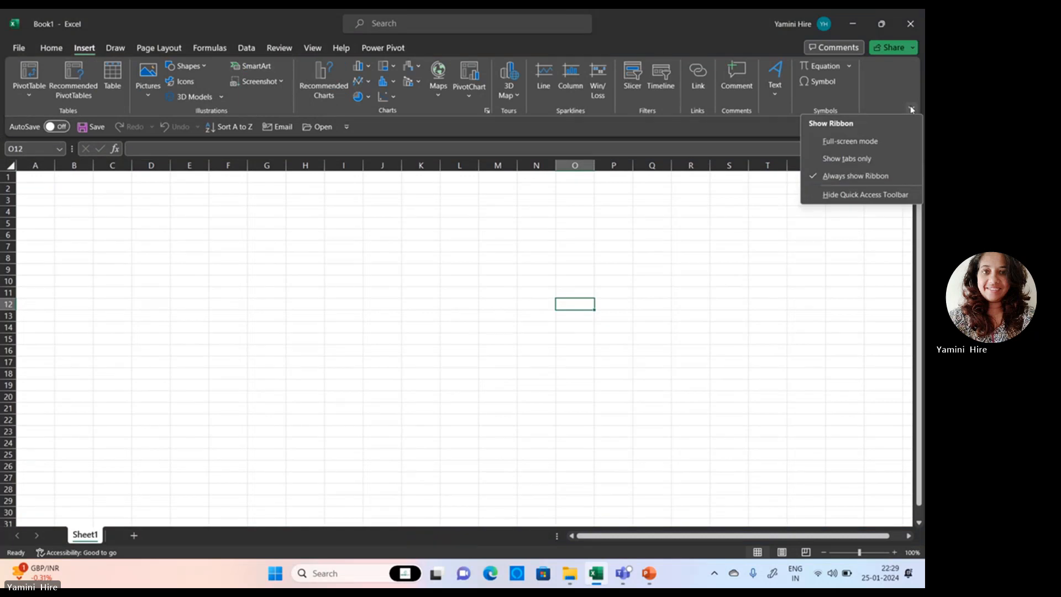
pyautogui.click(809, 177)
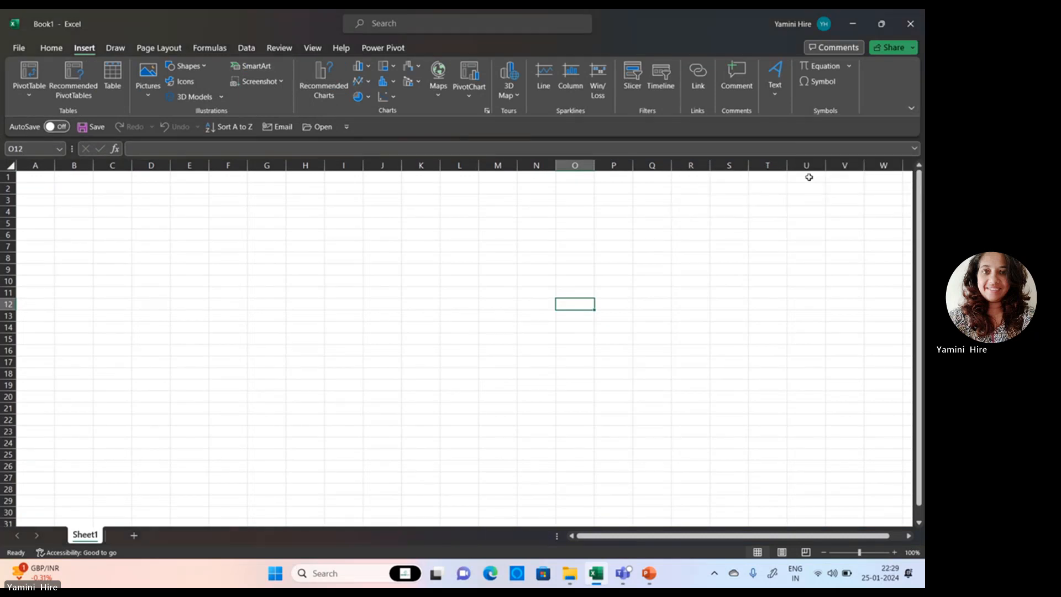
# Collapse the ribbon to show tabs only and temporarily expand the Home and Insert commands
pyautogui.click(911, 108)
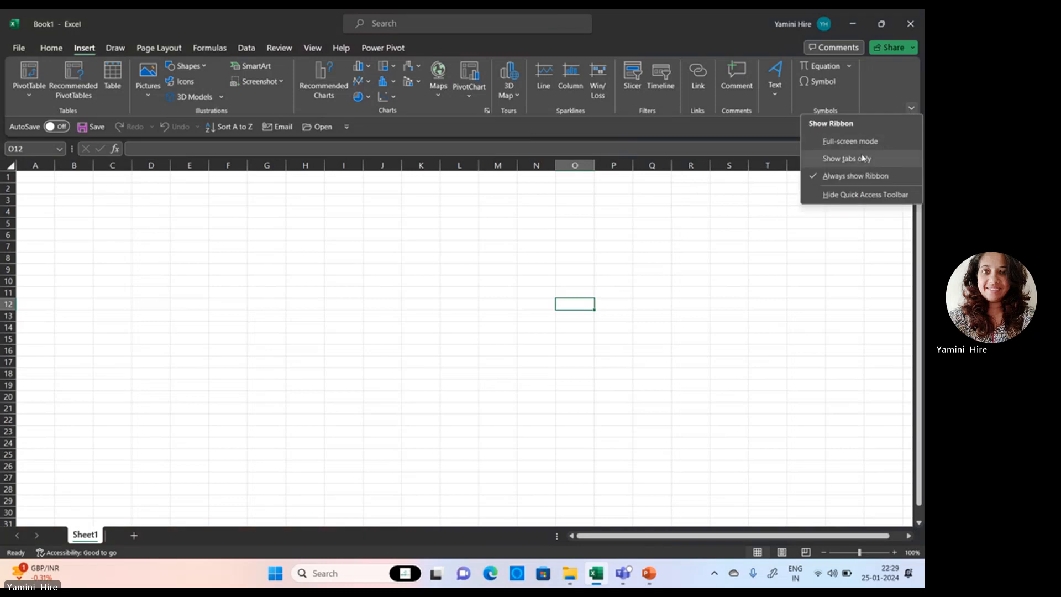
pyautogui.click(863, 159)
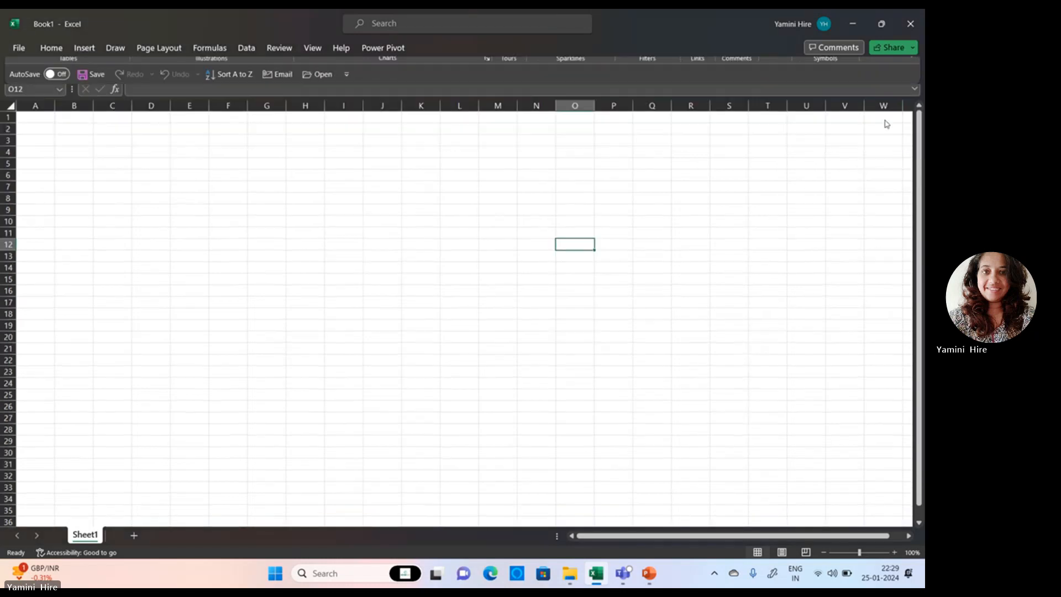
pyautogui.click(52, 48)
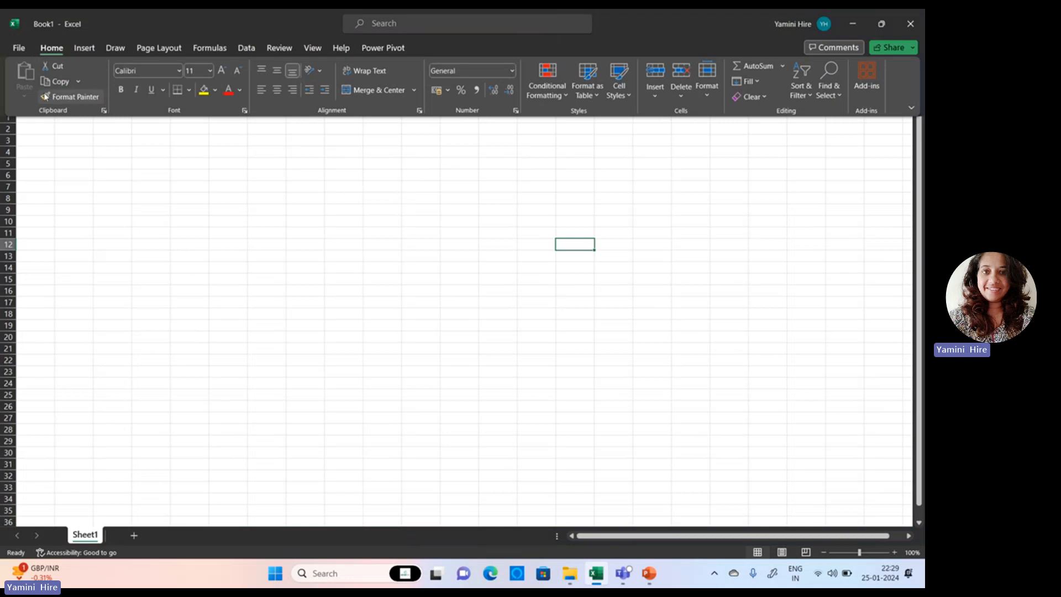
pyautogui.click(91, 49)
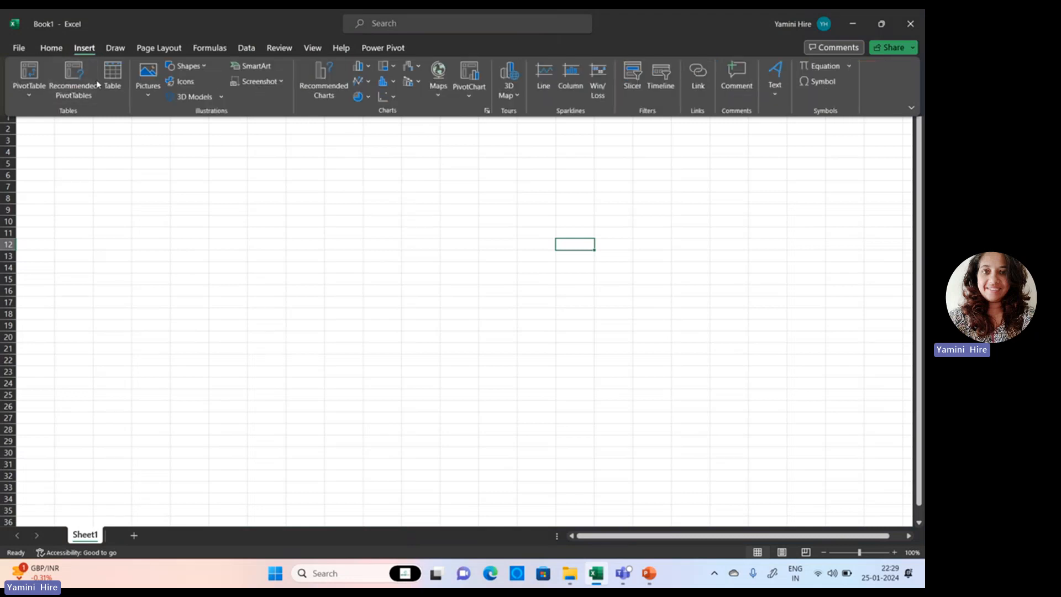
pyautogui.click(98, 196)
pyautogui.click(65, 51)
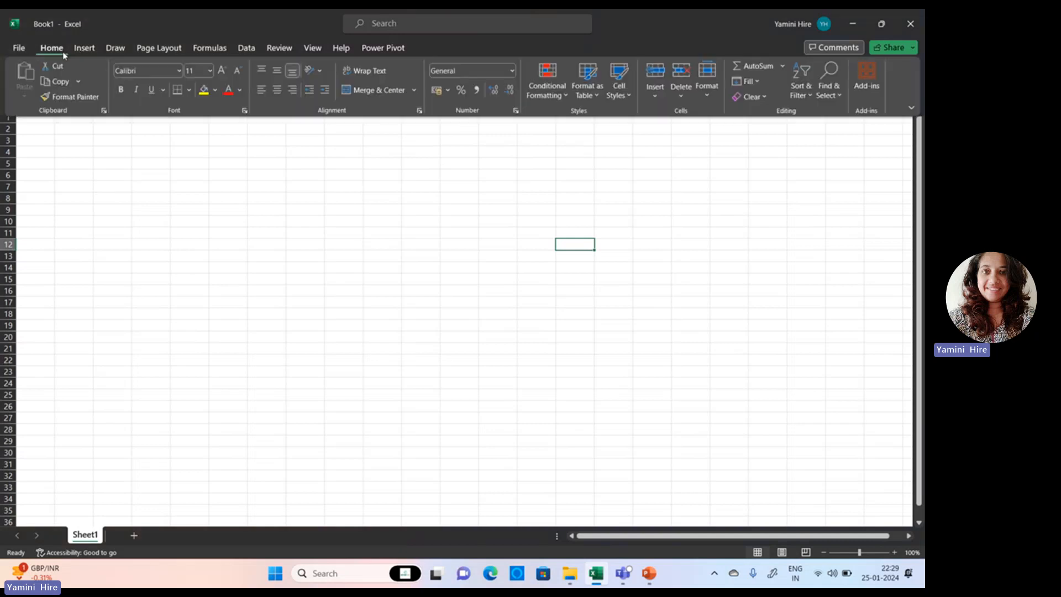
# Set the ribbon display back to Always show Ribbon
pyautogui.click(911, 108)
pyautogui.click(891, 172)
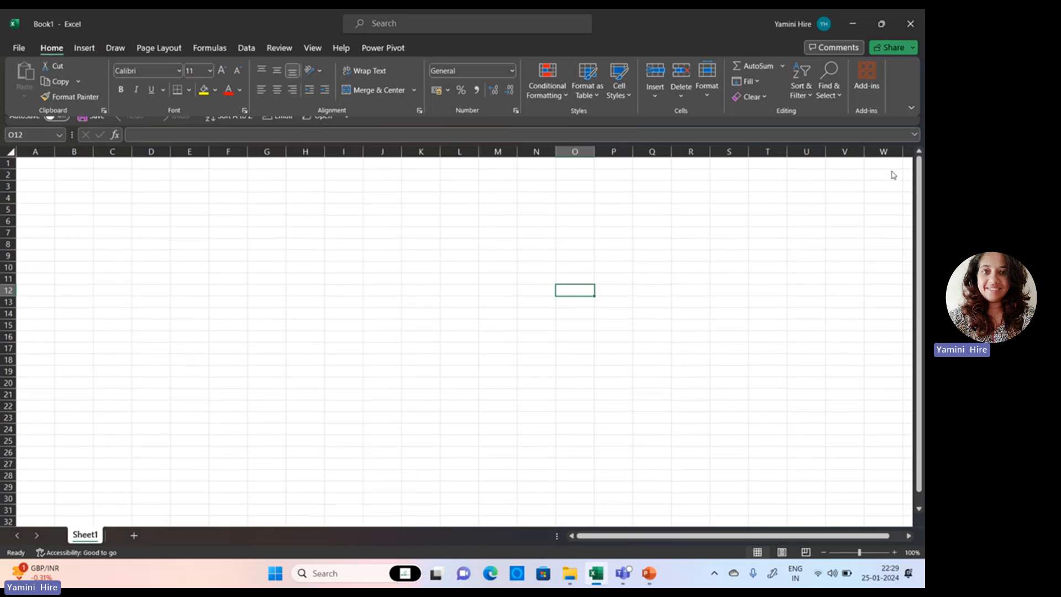
# Set the ribbon to Show tabs only again and temporarily expand the Insert commands
pyautogui.click(911, 108)
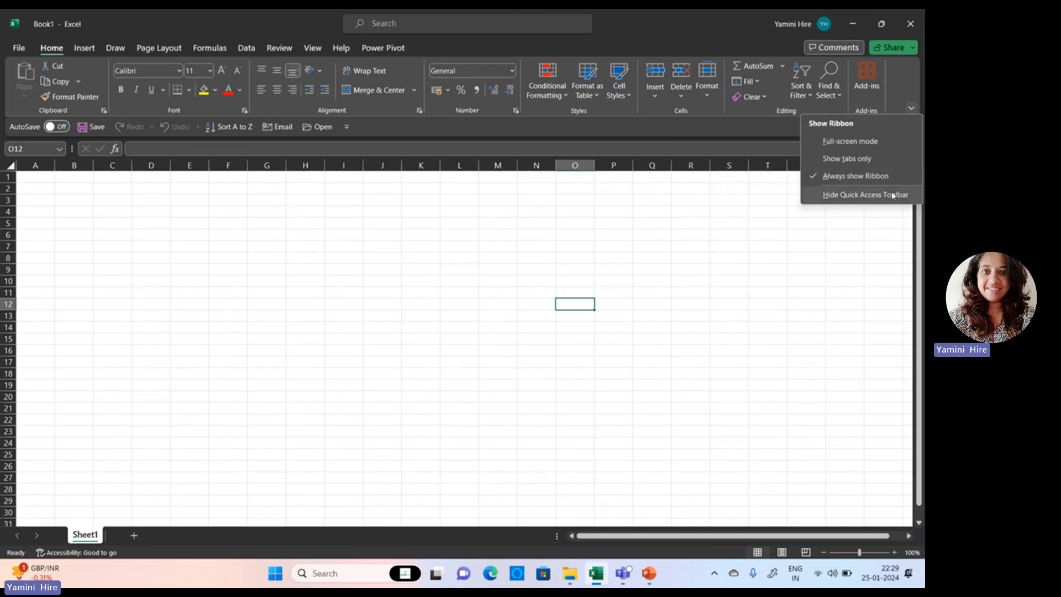
pyautogui.click(874, 158)
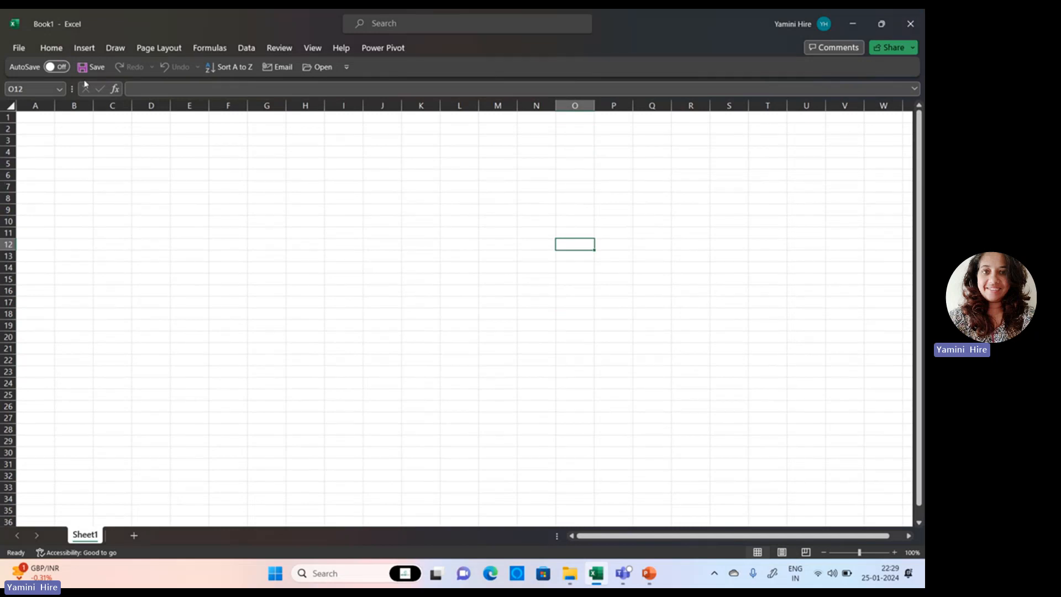
pyautogui.click(84, 48)
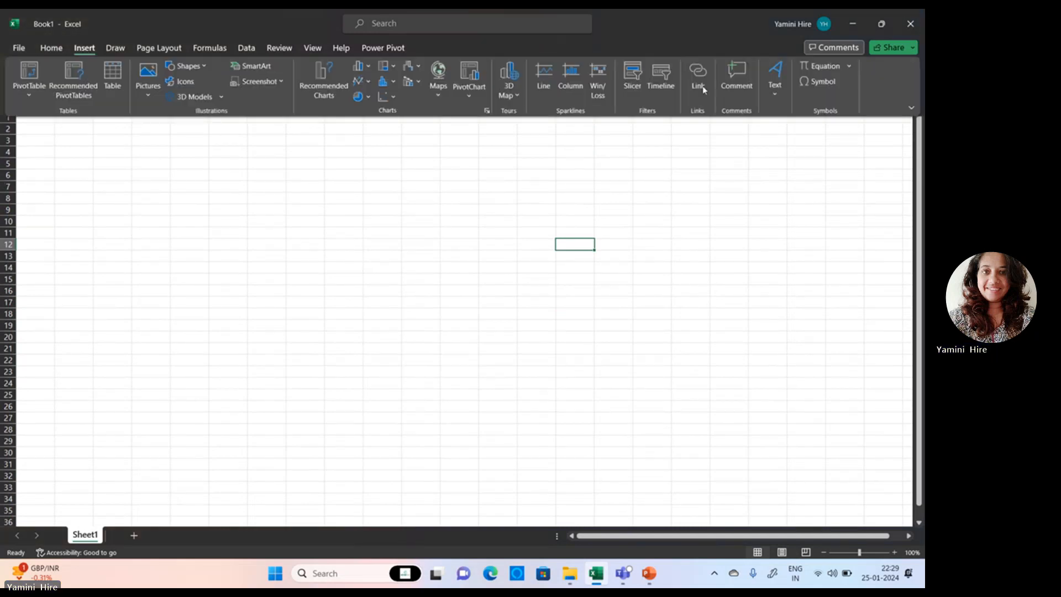
# Restore the full ribbon with the Always show Ribbon option
pyautogui.click(911, 108)
pyautogui.click(875, 175)
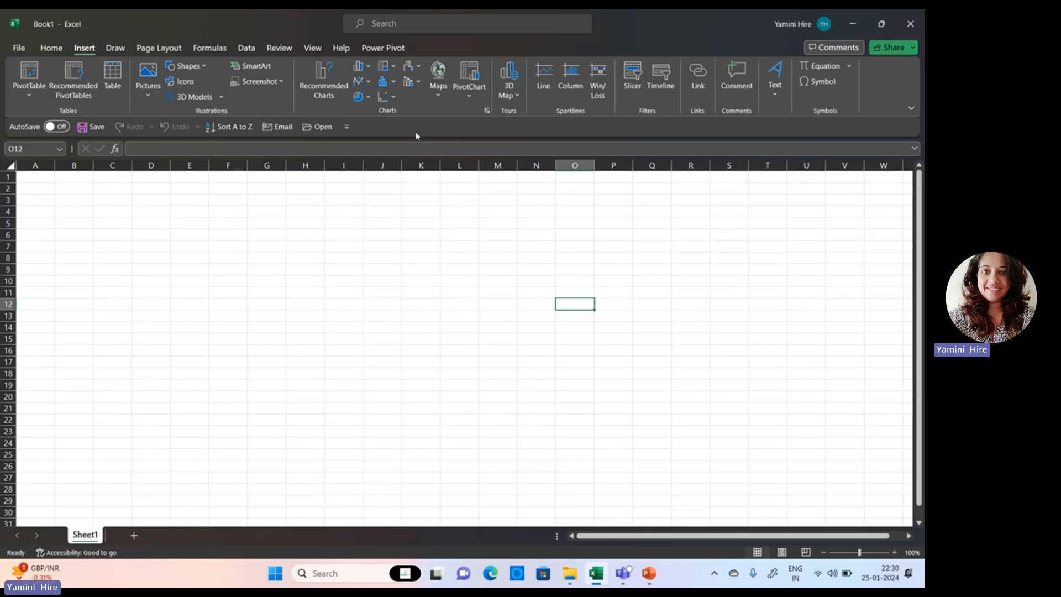
# Add the Spelling command to the Quick Access Toolbar and remove the Open command from it
pyautogui.click(344, 127)
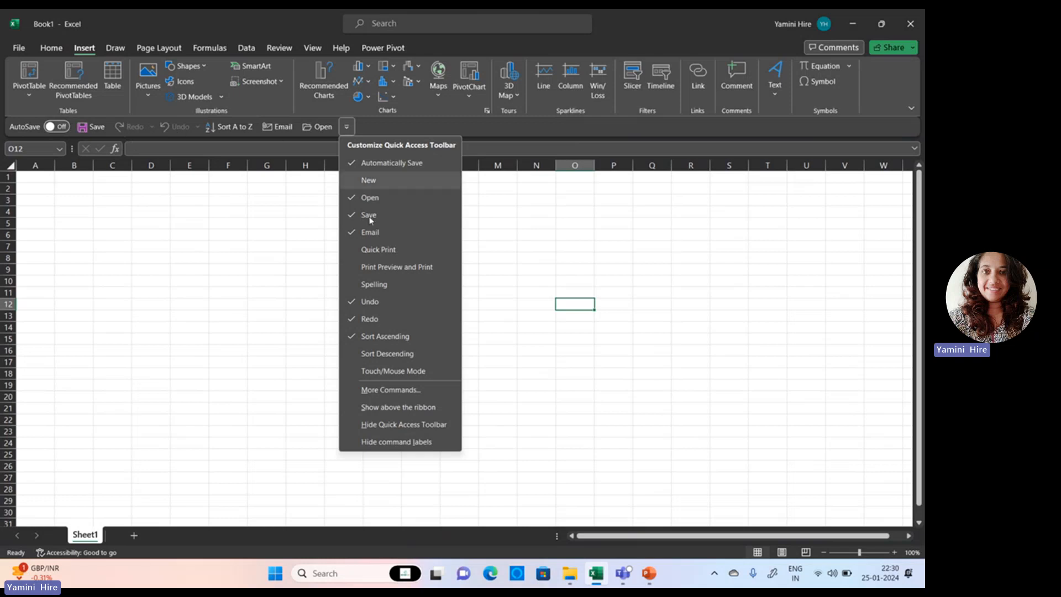
pyautogui.click(378, 284)
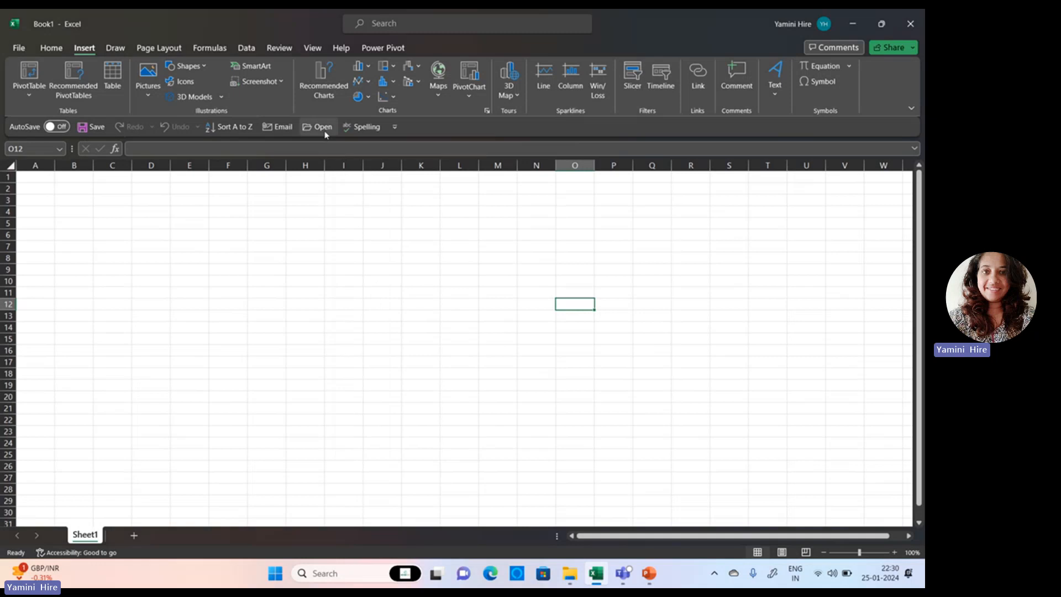
pyautogui.click(394, 126)
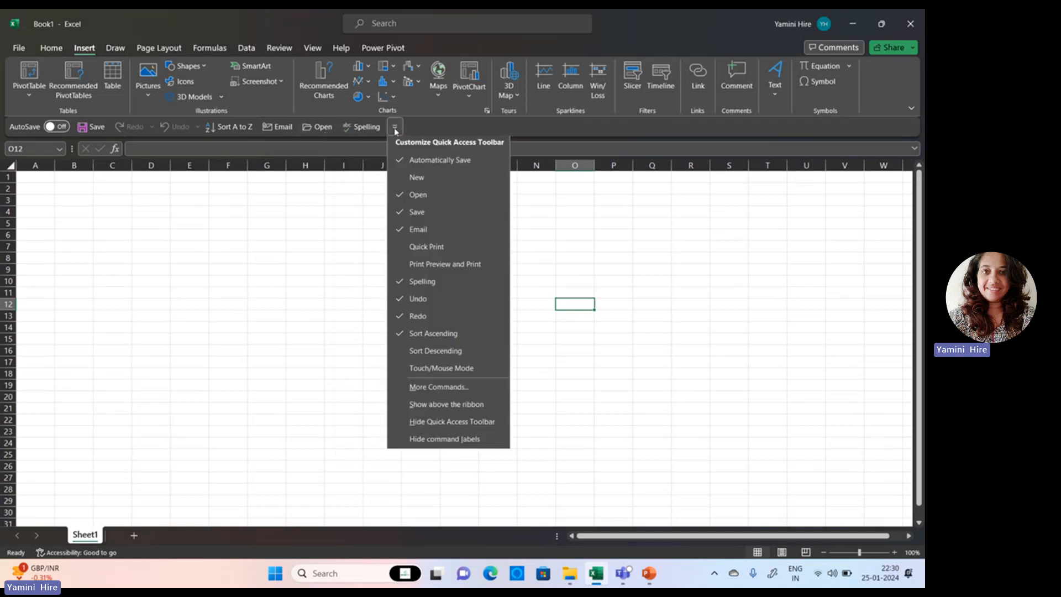
pyautogui.click(416, 199)
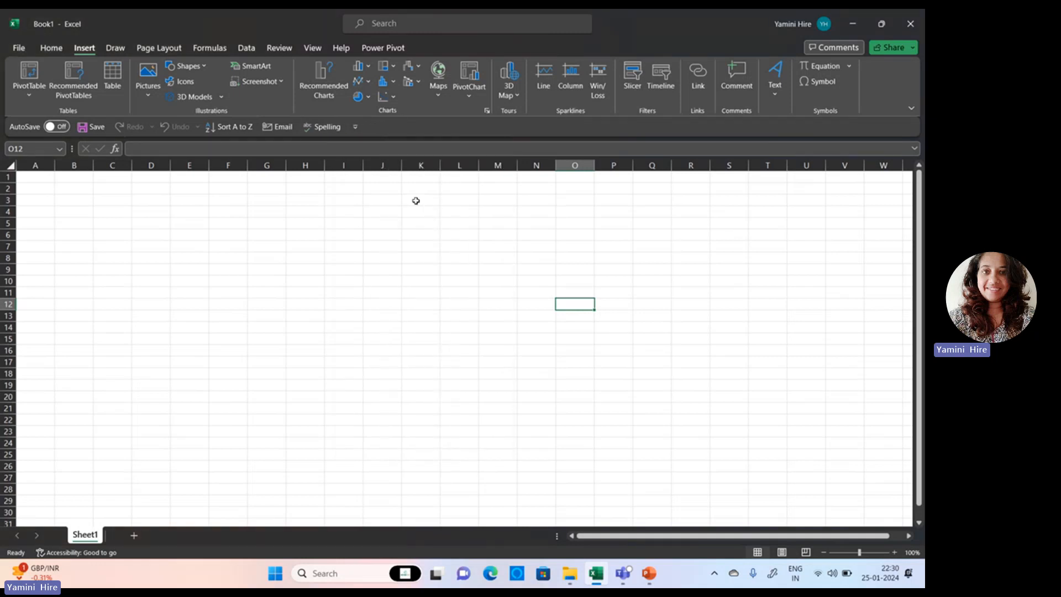
# Hide the Quick Access Toolbar and show it again
pyautogui.click(355, 127)
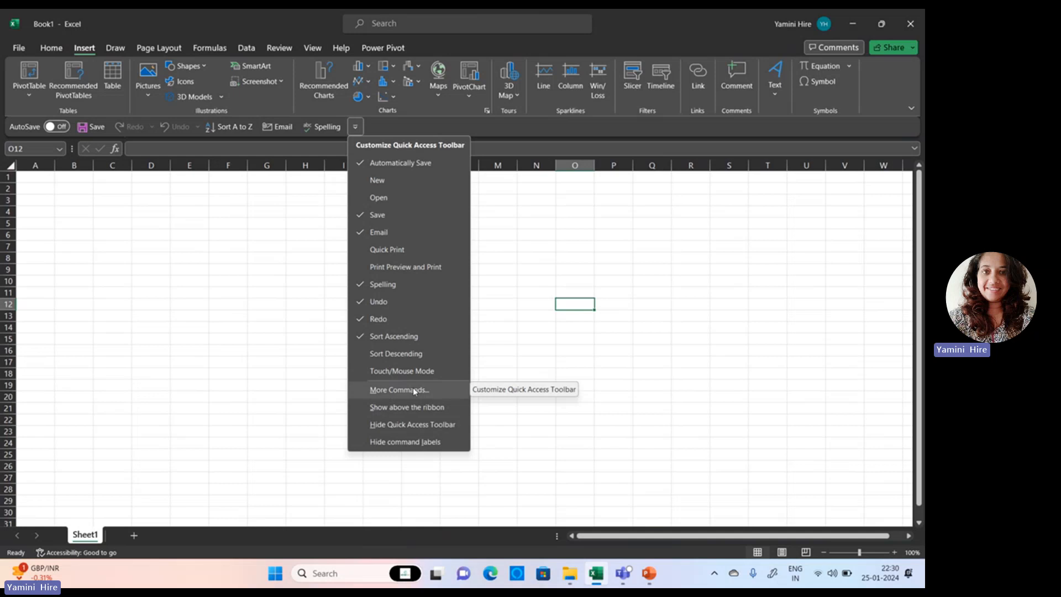
pyautogui.click(416, 426)
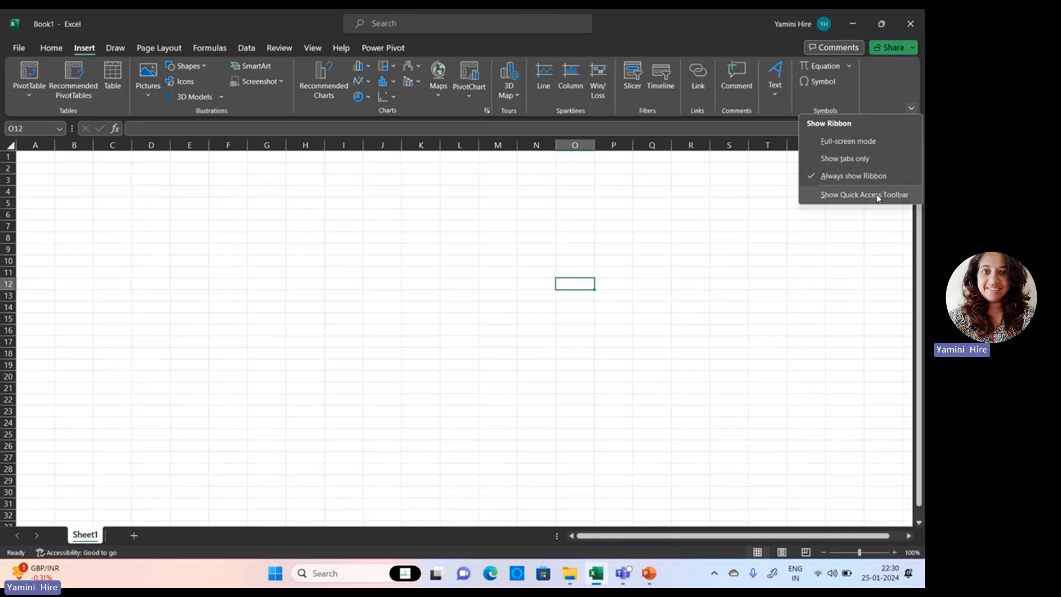
pyautogui.click(877, 195)
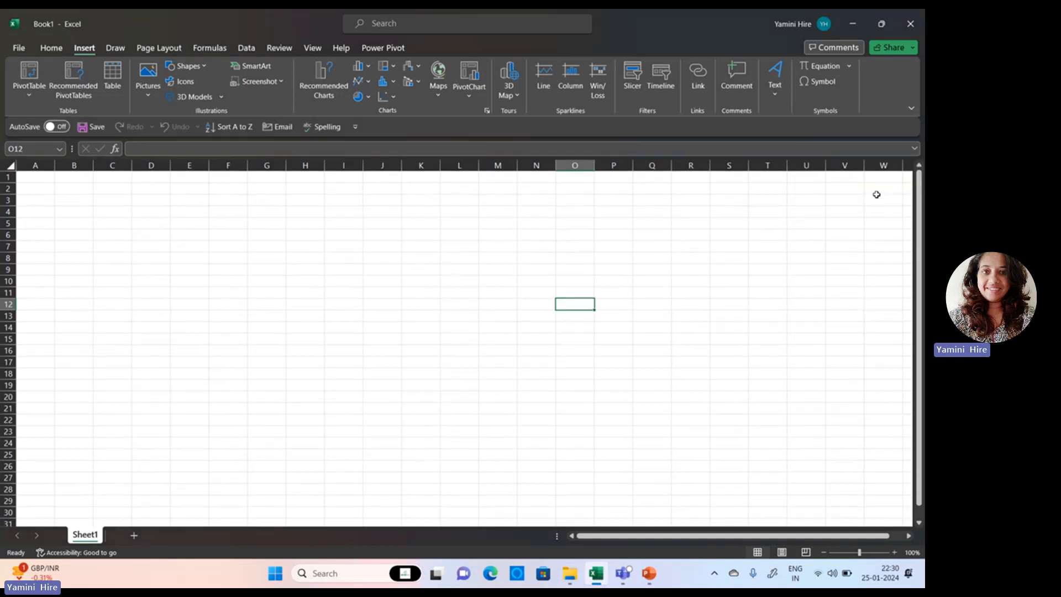
# Select the columns from A to G one after another by their column letters
pyautogui.click(33, 164)
pyautogui.click(72, 165)
pyautogui.click(112, 165)
pyautogui.click(151, 165)
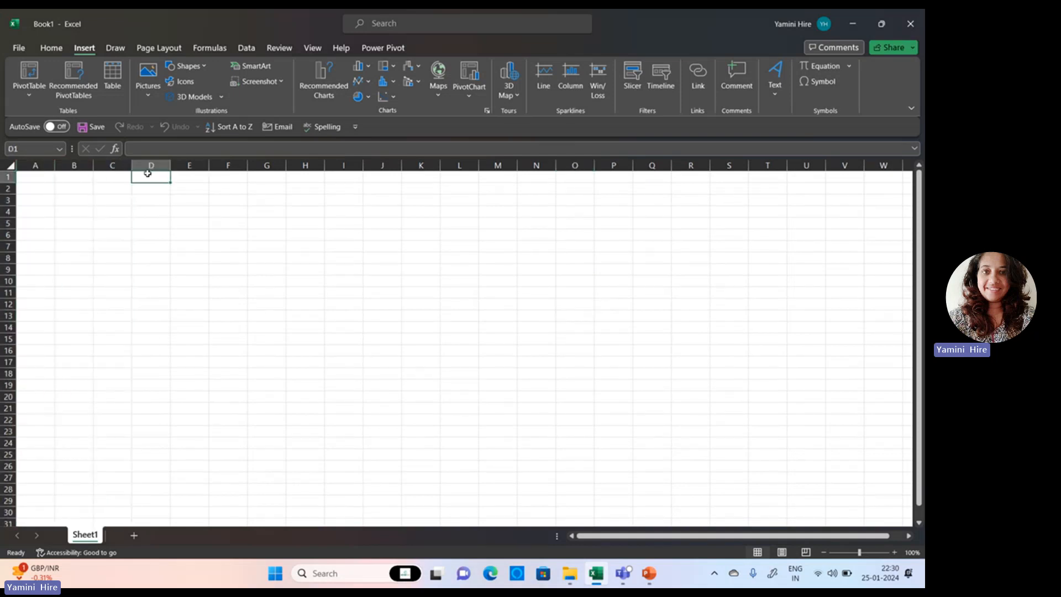
pyautogui.click(189, 164)
pyautogui.click(227, 165)
pyautogui.click(267, 165)
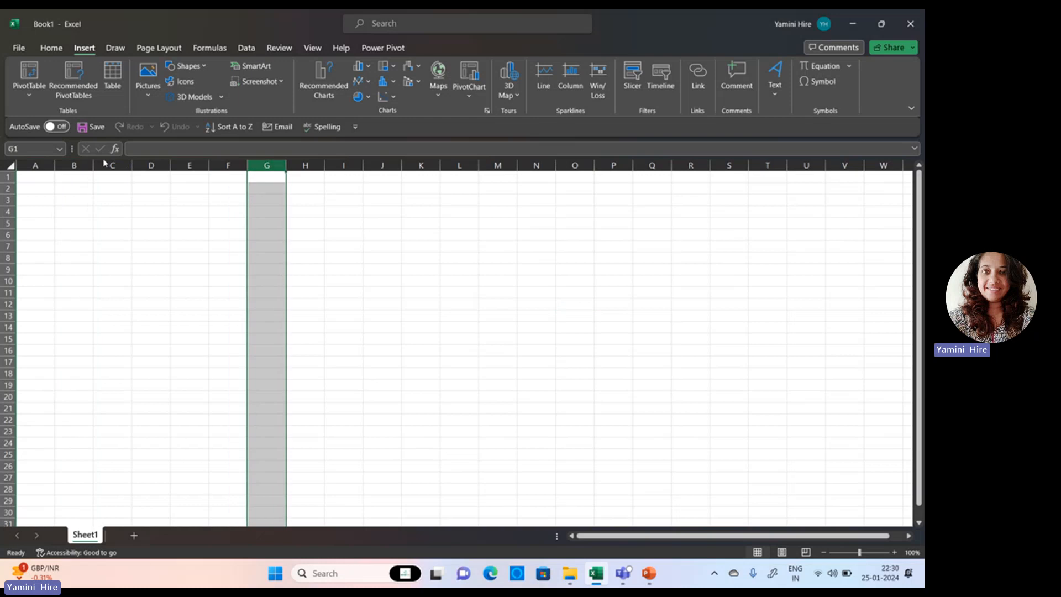
# Select the whole of column A and return to its first cell, A1
pyautogui.click(35, 164)
pyautogui.click(37, 178)
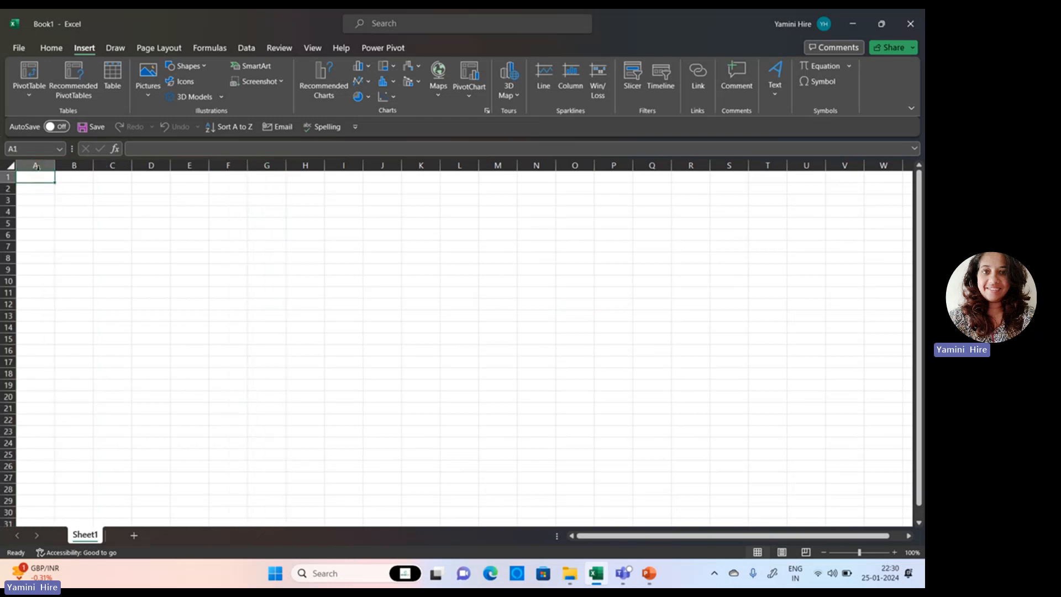
pyautogui.click(35, 165)
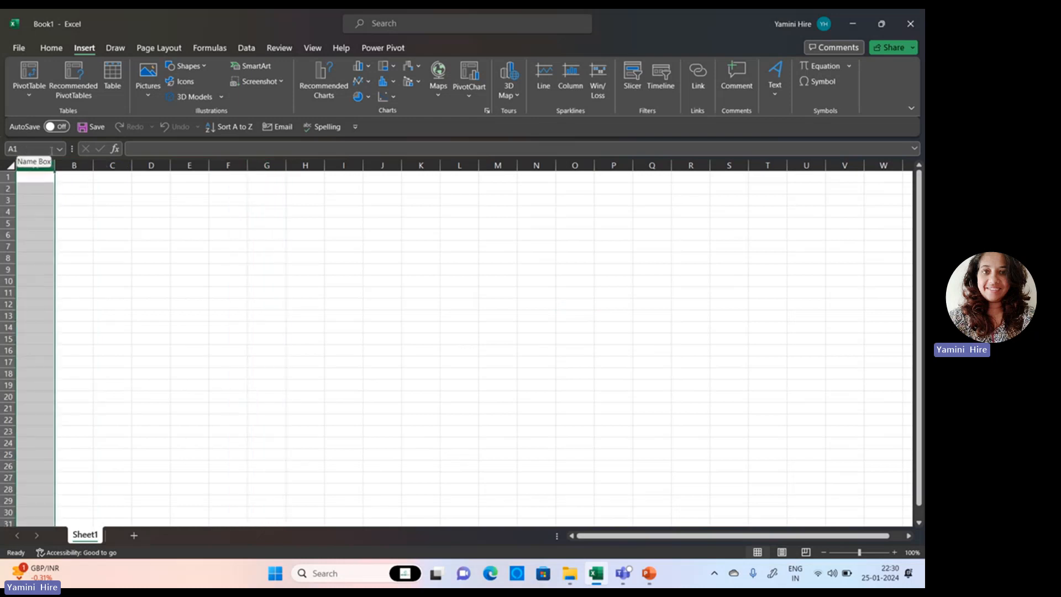
pyautogui.click(27, 177)
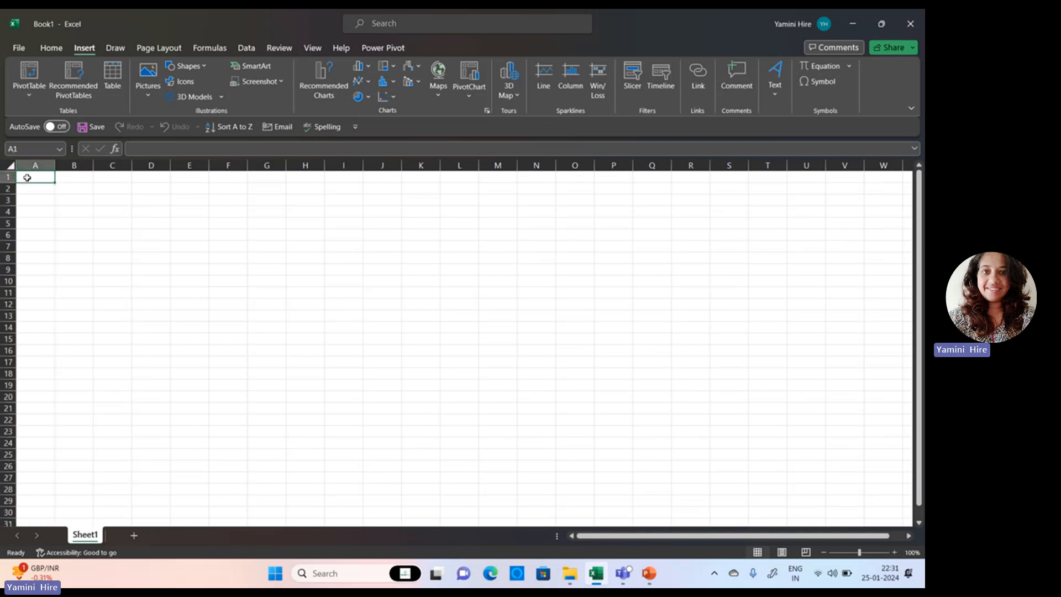
# Check the references of cells C2 and F9, and place the cursor in the formula bar before moving to C7
pyautogui.click(107, 190)
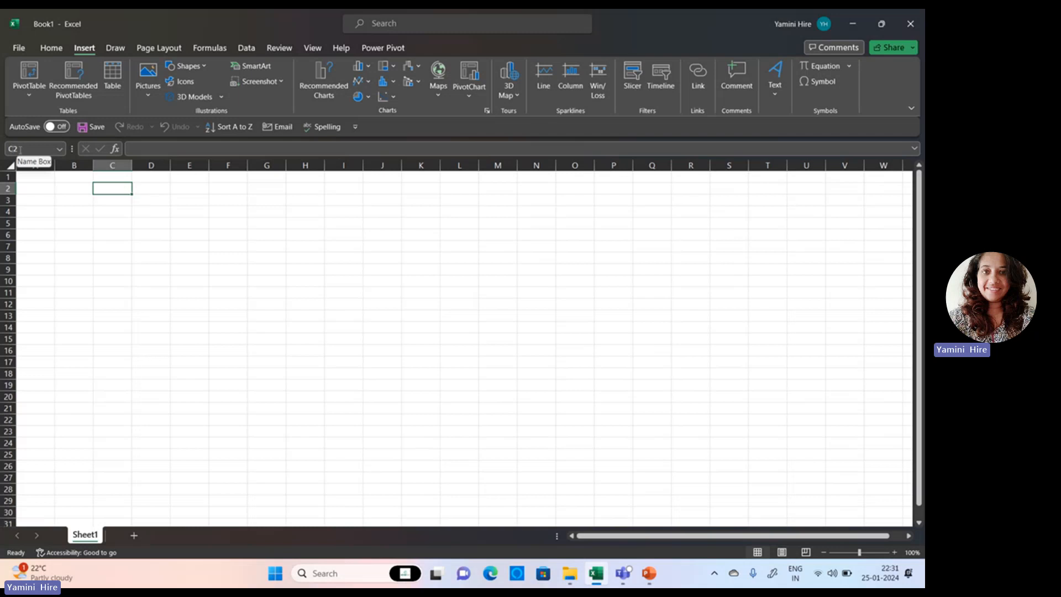
pyautogui.click(228, 268)
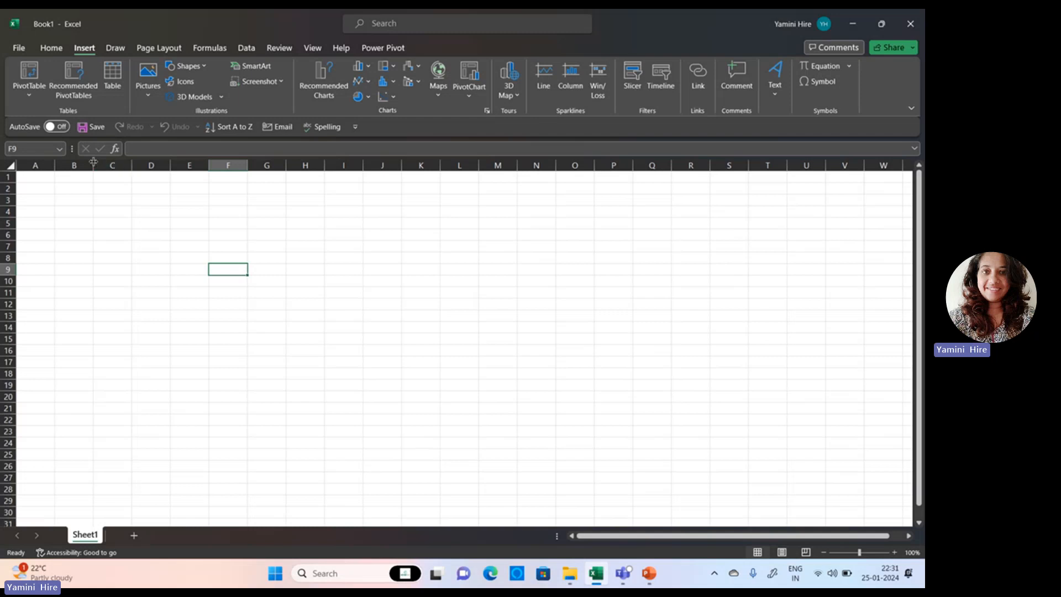
pyautogui.click(154, 145)
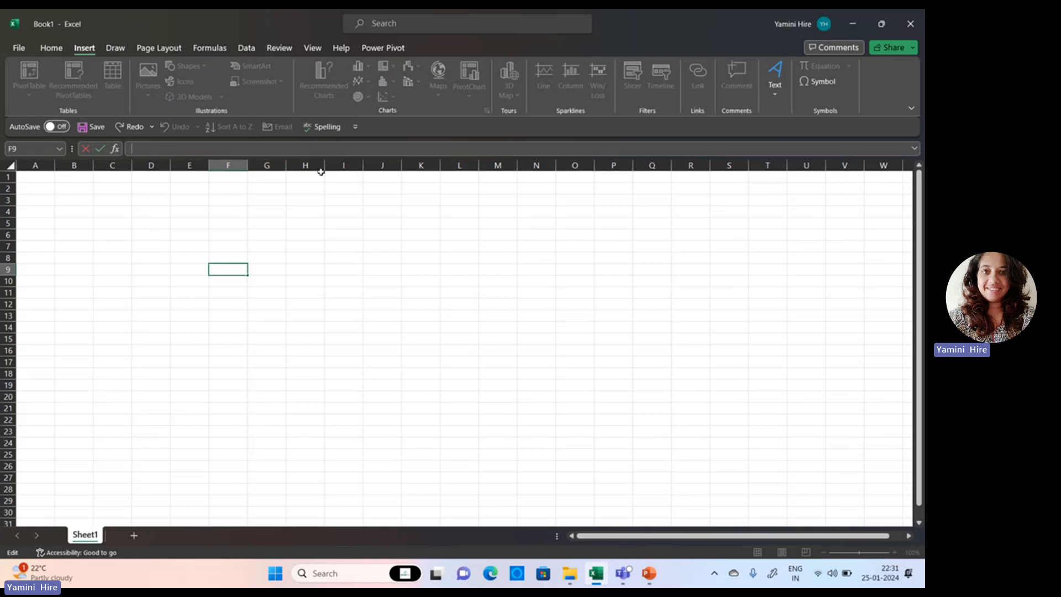
pyautogui.click(111, 248)
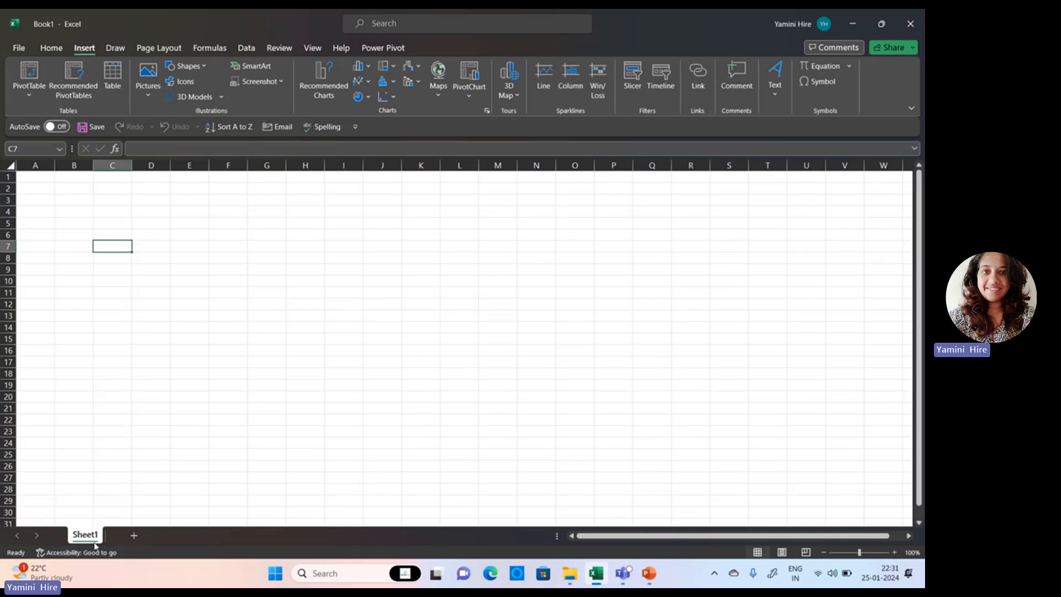
# Add two new worksheets after Sheet1
pyautogui.click(134, 535)
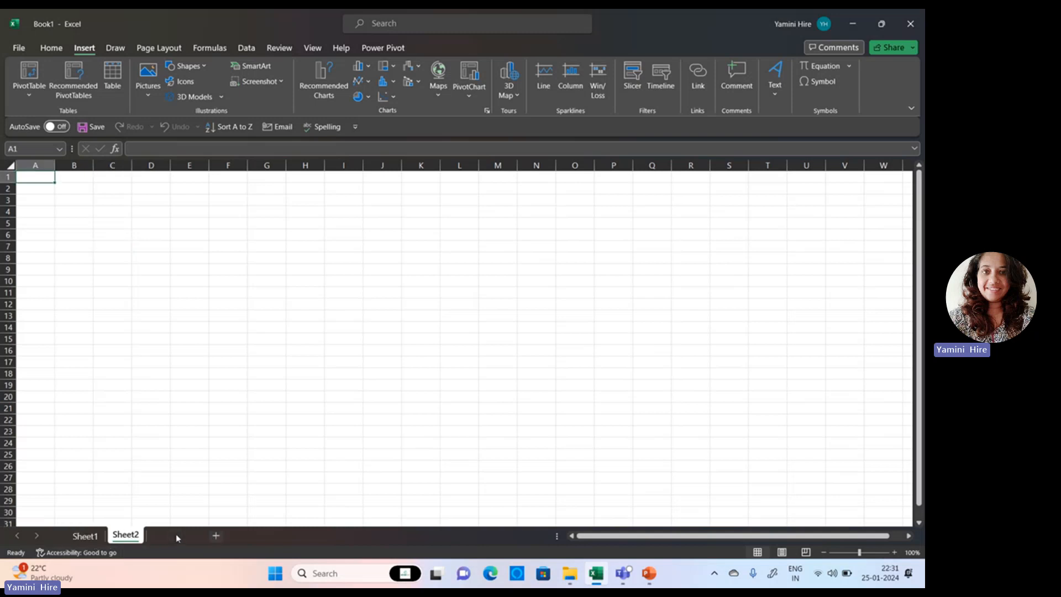
pyautogui.click(174, 535)
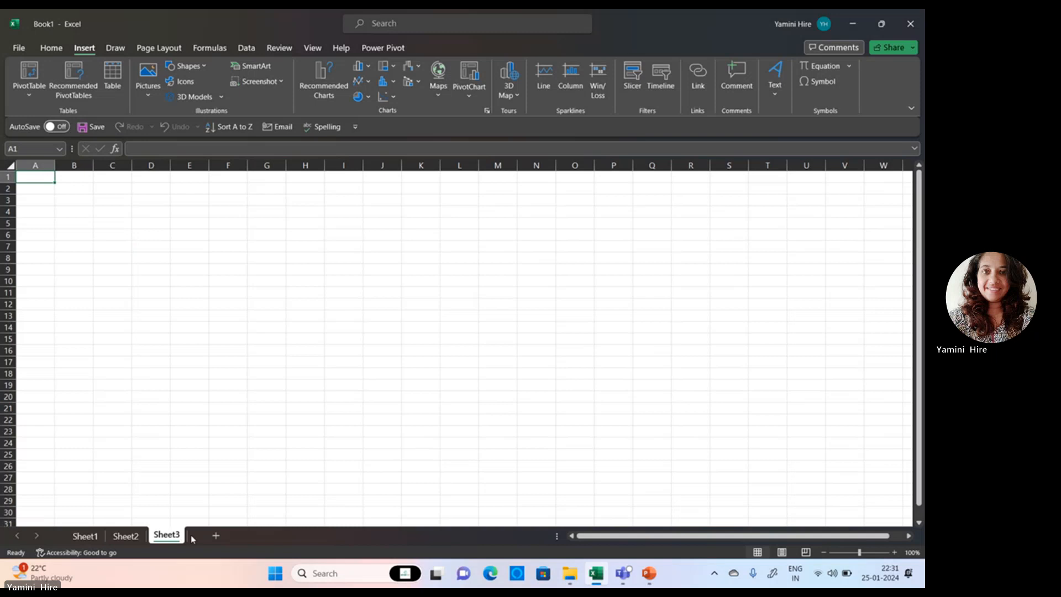
# Rename the Sheet1 worksheet as First
pyautogui.click(84, 534)
pyautogui.rightClick(84, 537)
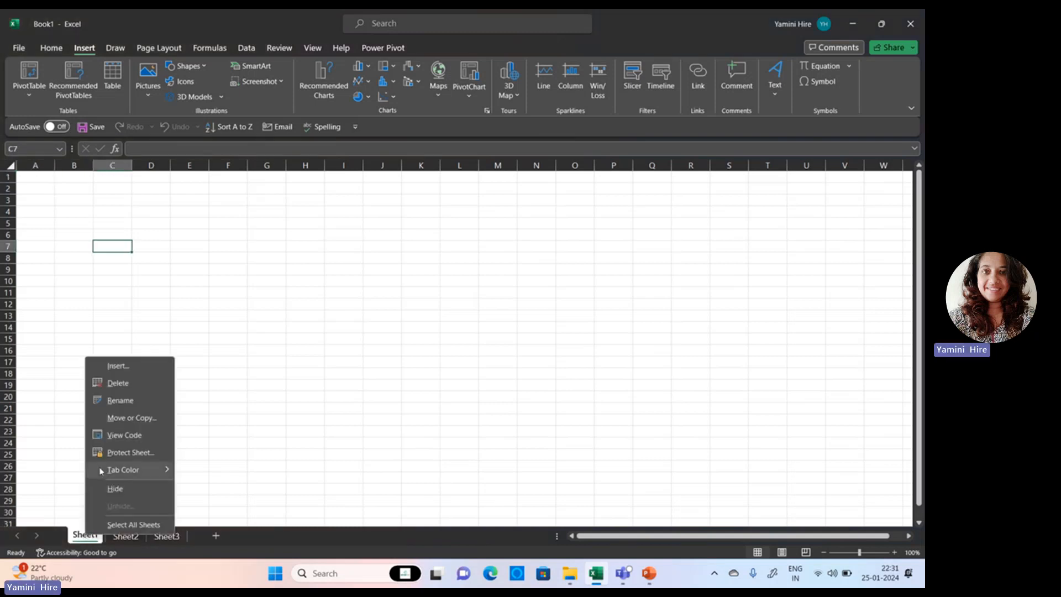
pyautogui.click(125, 399)
pyautogui.write('F')
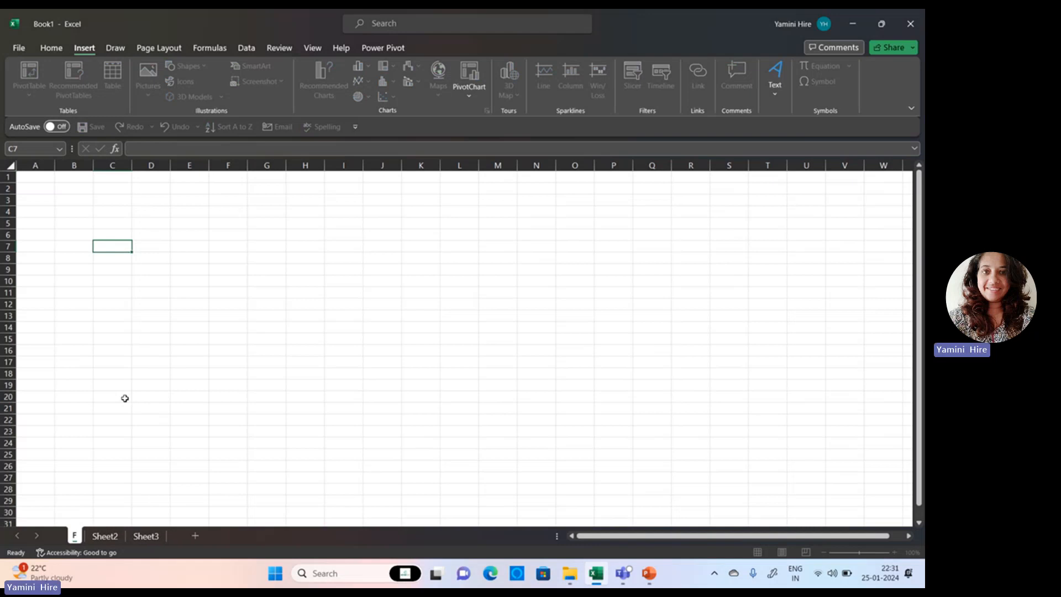
pyautogui.write('irst')
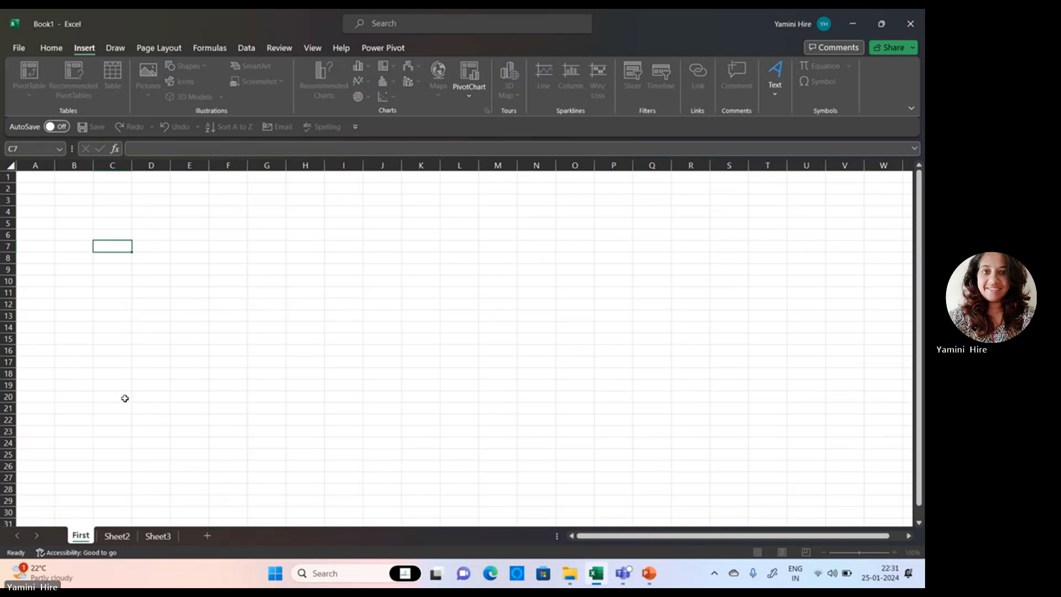
pyautogui.click(115, 512)
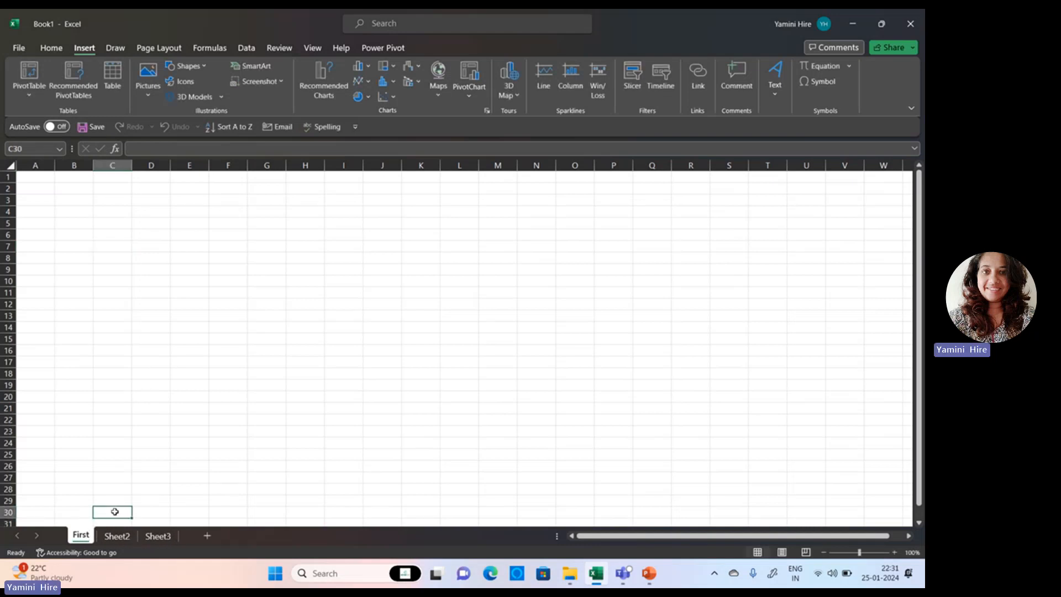
# Set the tab color of the First worksheet to the standard light green and switch to Sheet2
pyautogui.rightClick(80, 535)
pyautogui.moveTo(134, 475)
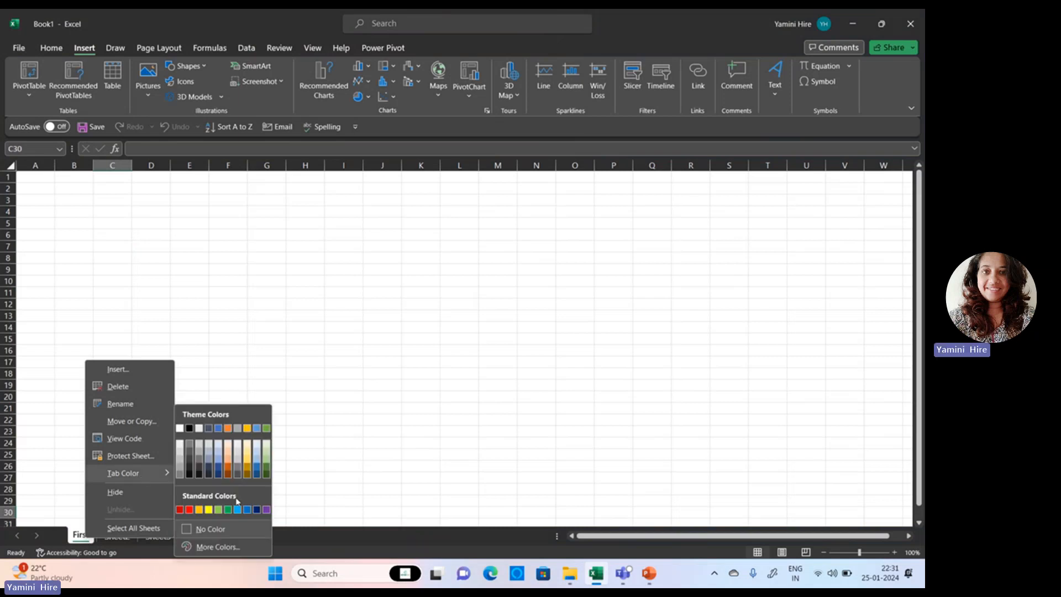
pyautogui.click(220, 510)
pyautogui.click(160, 442)
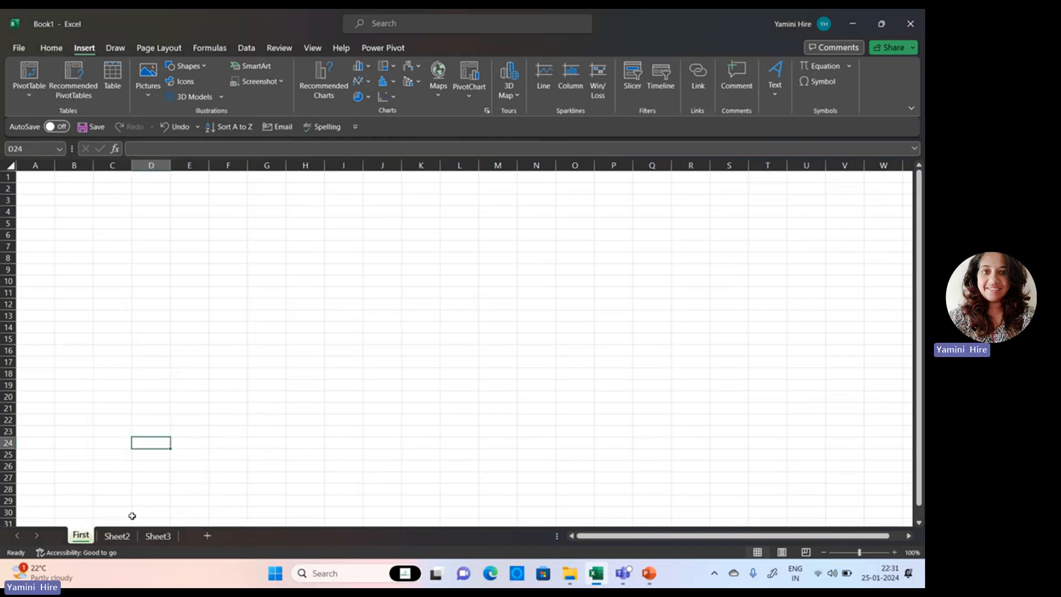
pyautogui.click(78, 476)
pyautogui.click(117, 537)
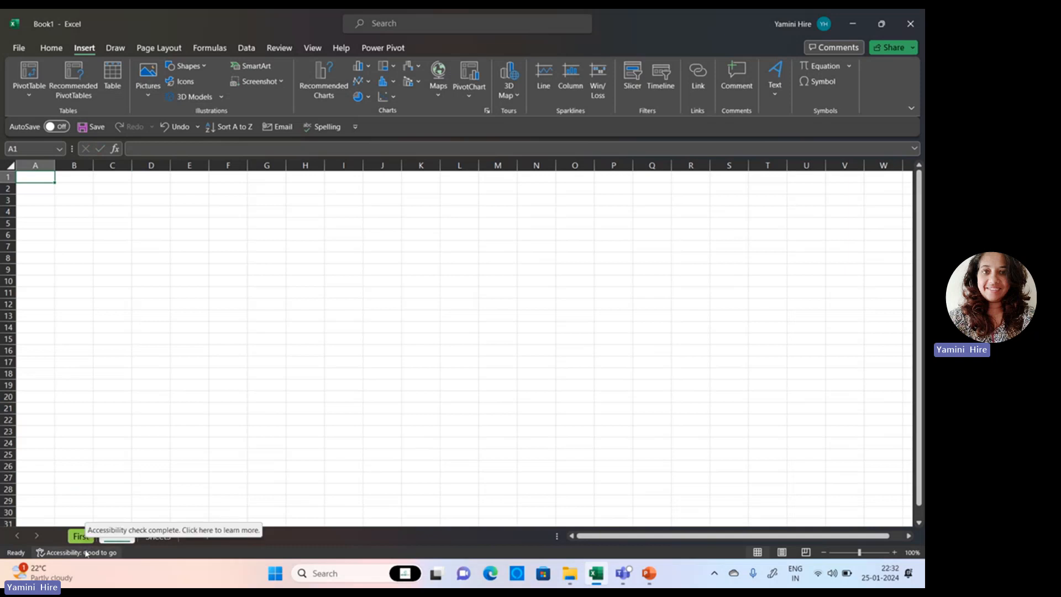
# Add three more worksheets, one directly after Sheet2 and two after Sheet3
pyautogui.click(249, 536)
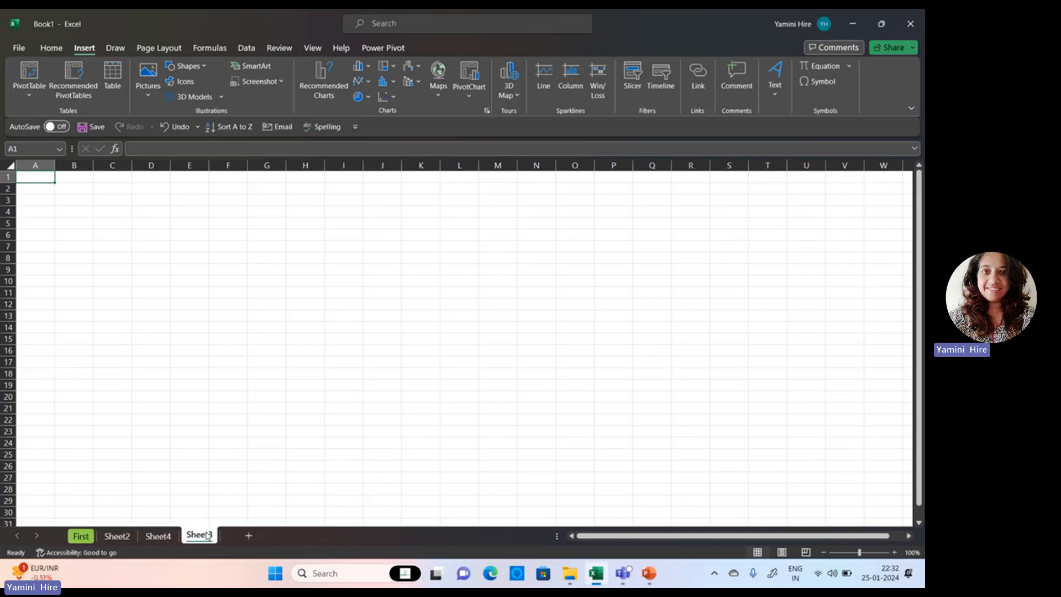
pyautogui.click(249, 536)
pyautogui.click(289, 536)
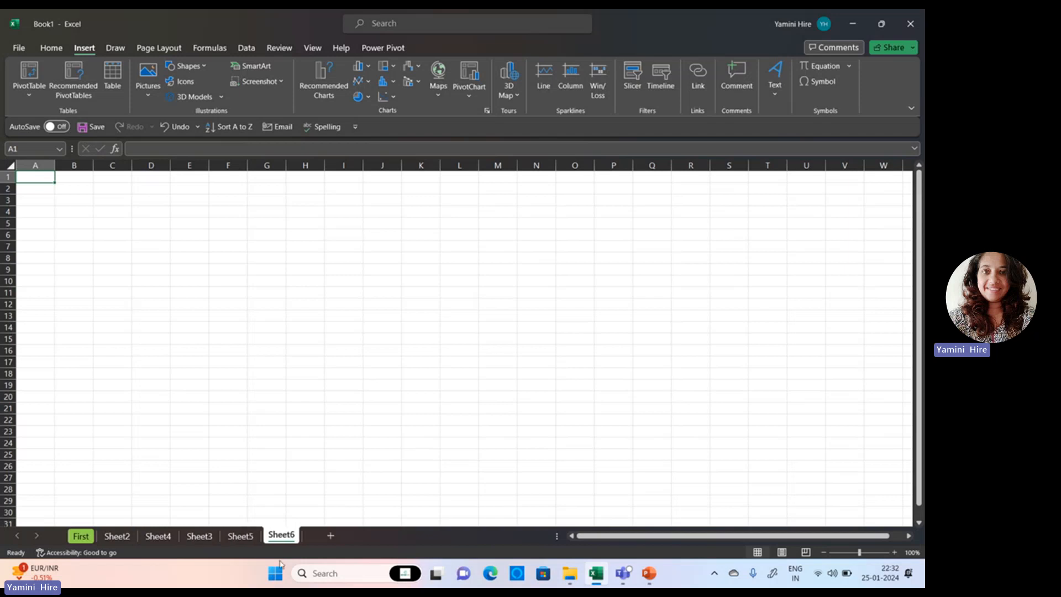
# Reorder the worksheets by moving Sheet4 behind Sheet3 and Sheet5 directly behind Sheet2, then select cell B2
pyautogui.moveTo(158, 534); pyautogui.dragTo(221, 539)
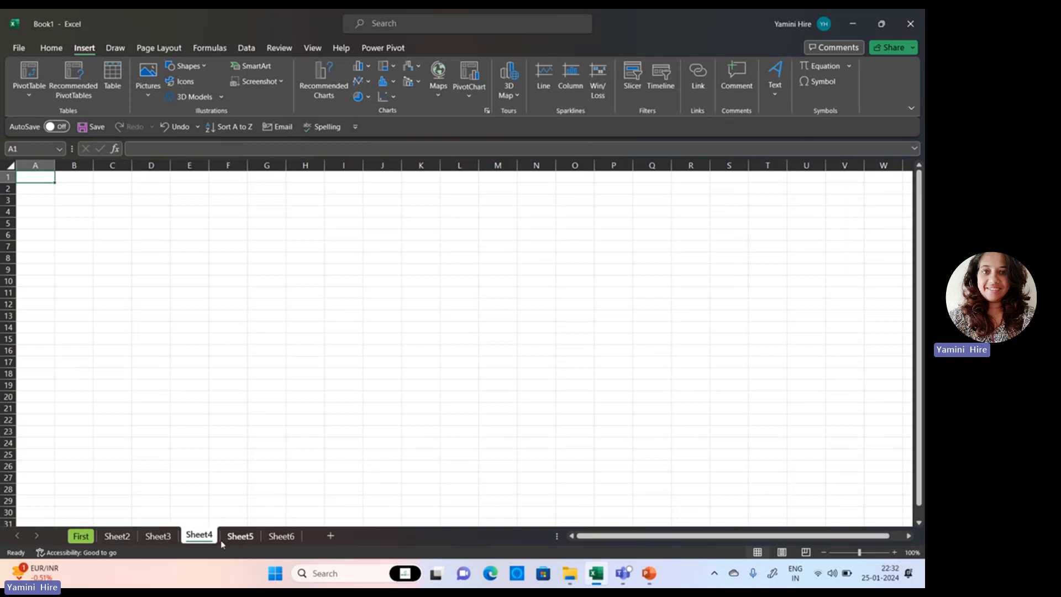
pyautogui.click(249, 540)
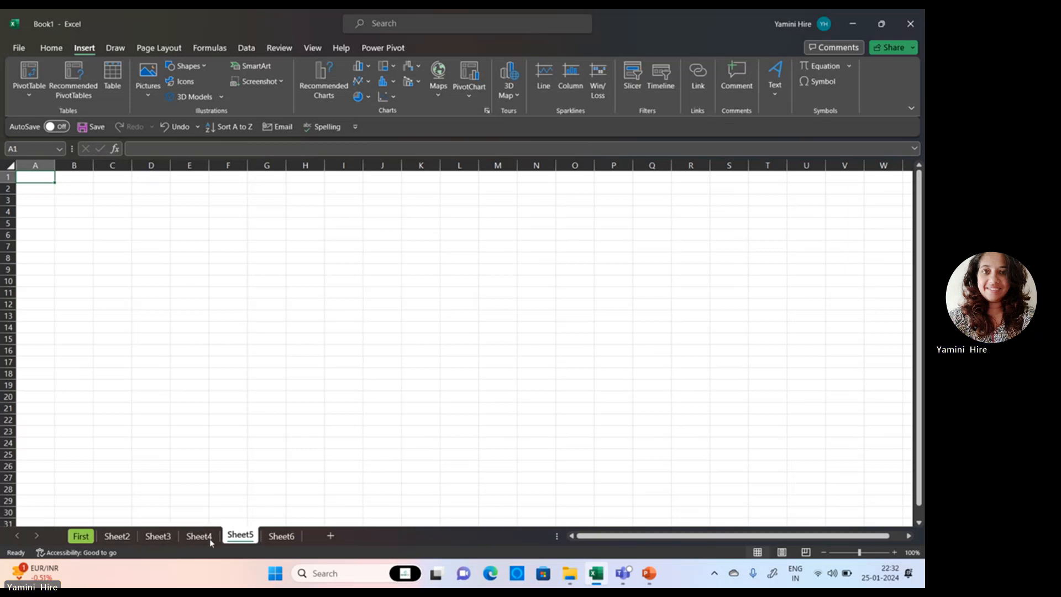
pyautogui.moveTo(210, 542); pyautogui.dragTo(160, 547)
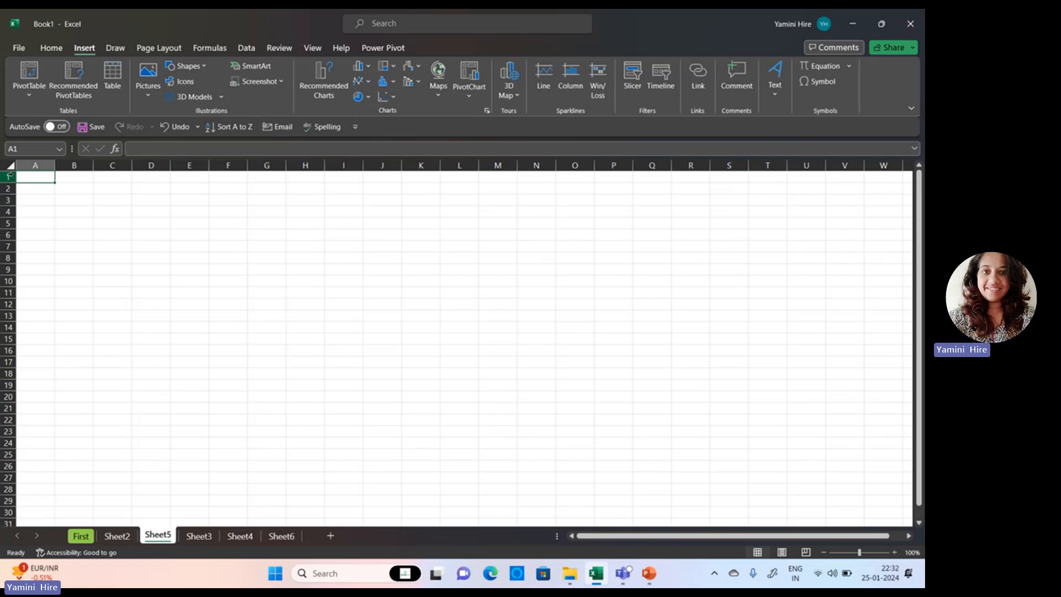
pyautogui.click(86, 191)
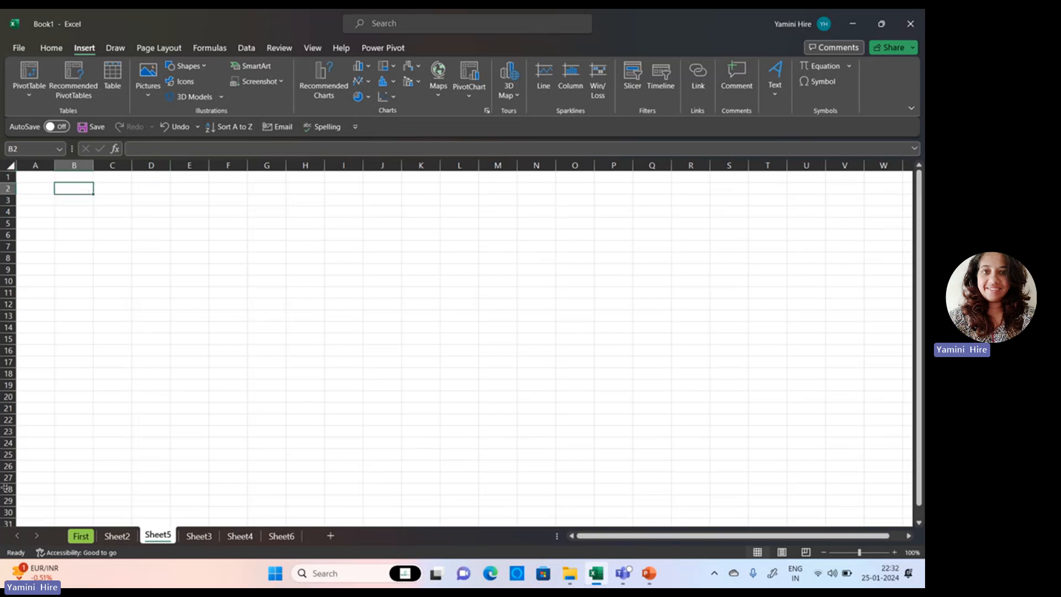
# Switch to PowerPoint and present the deck from slide 4 on to the Basic Formulas and Functions slide
pyautogui.click(648, 574)
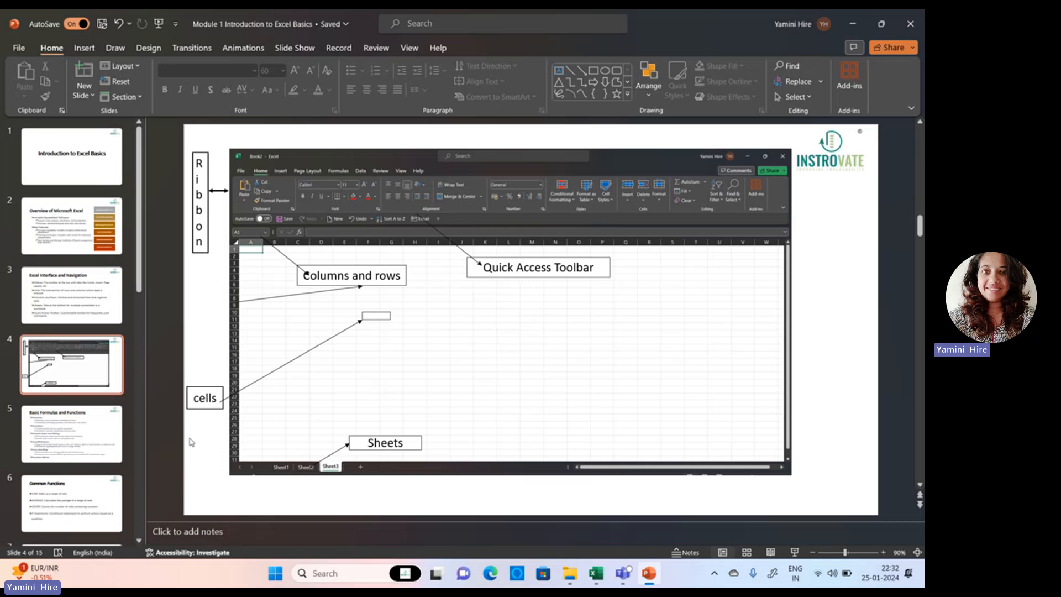
pyautogui.click(794, 552)
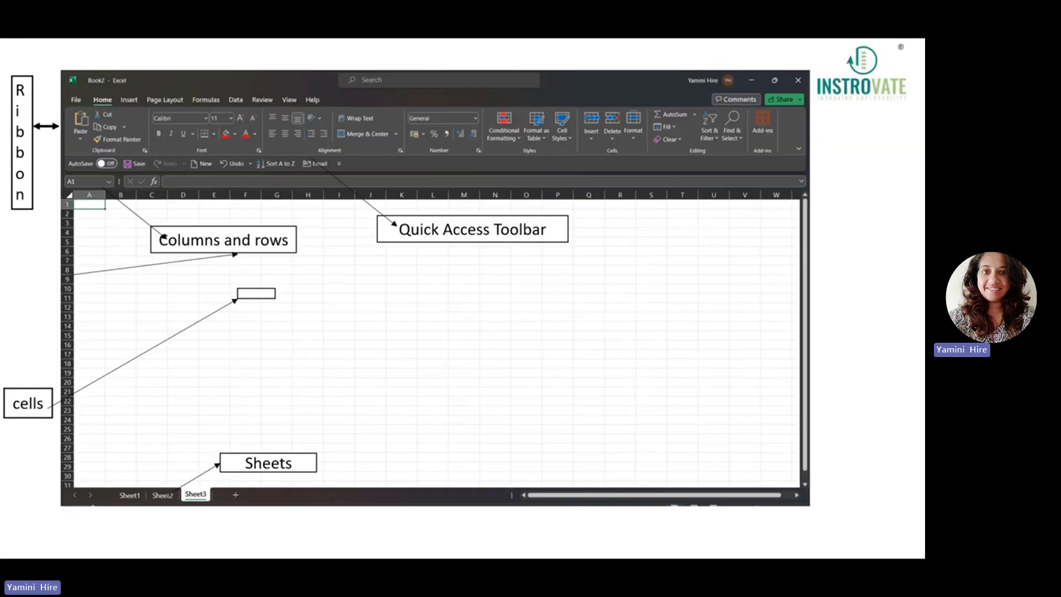
pyautogui.press('Right')
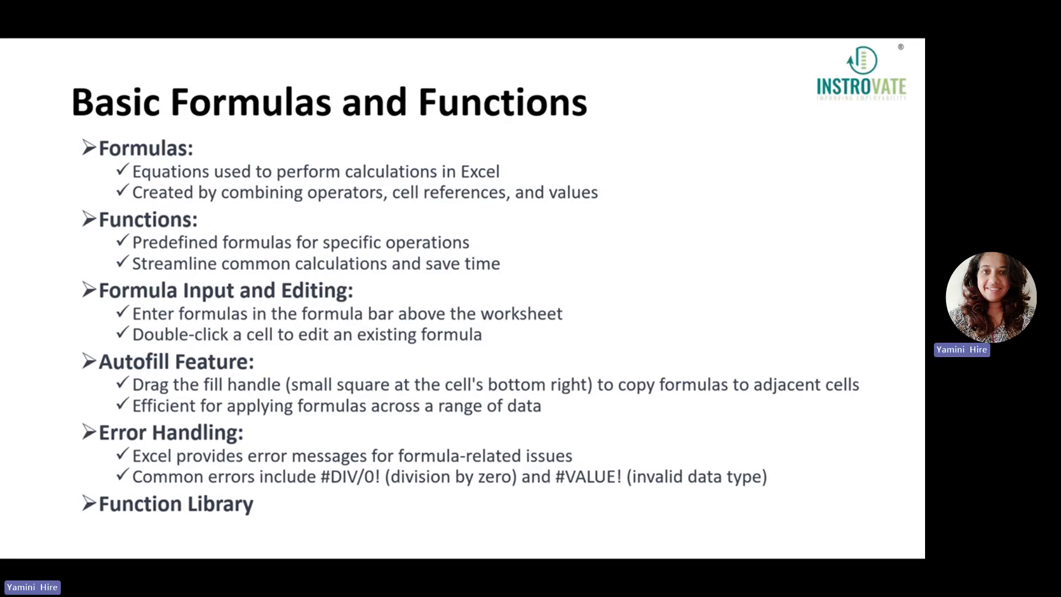
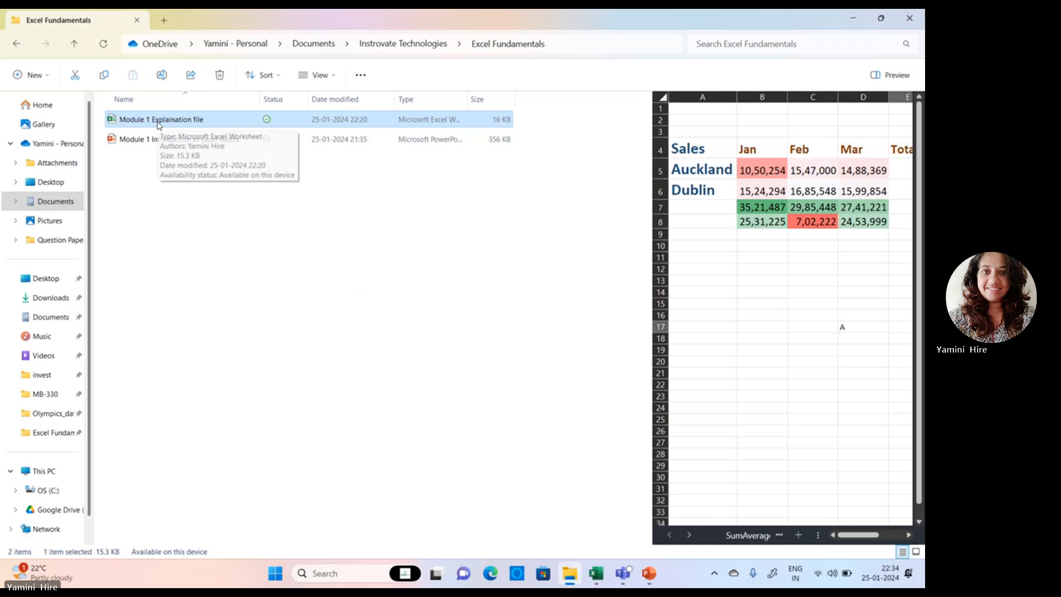
# Switch to the Module 1 Explaination file workbook in Excel and total the January sales in B11 with =SUM(B6:B9)
pyautogui.hotkey('alt', 'Tab')
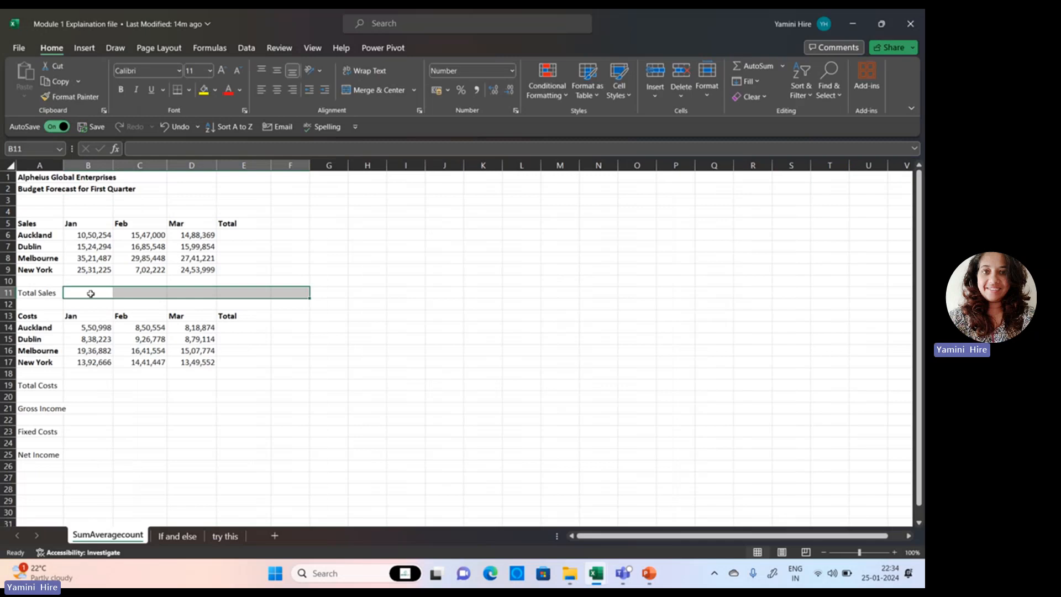
pyautogui.click(90, 293)
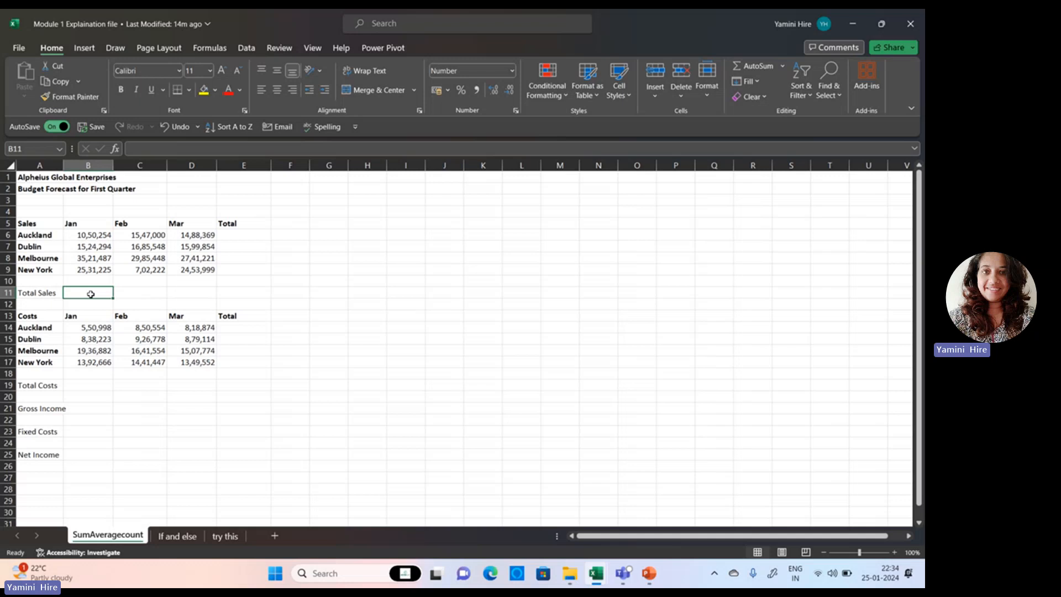
pyautogui.write('=')
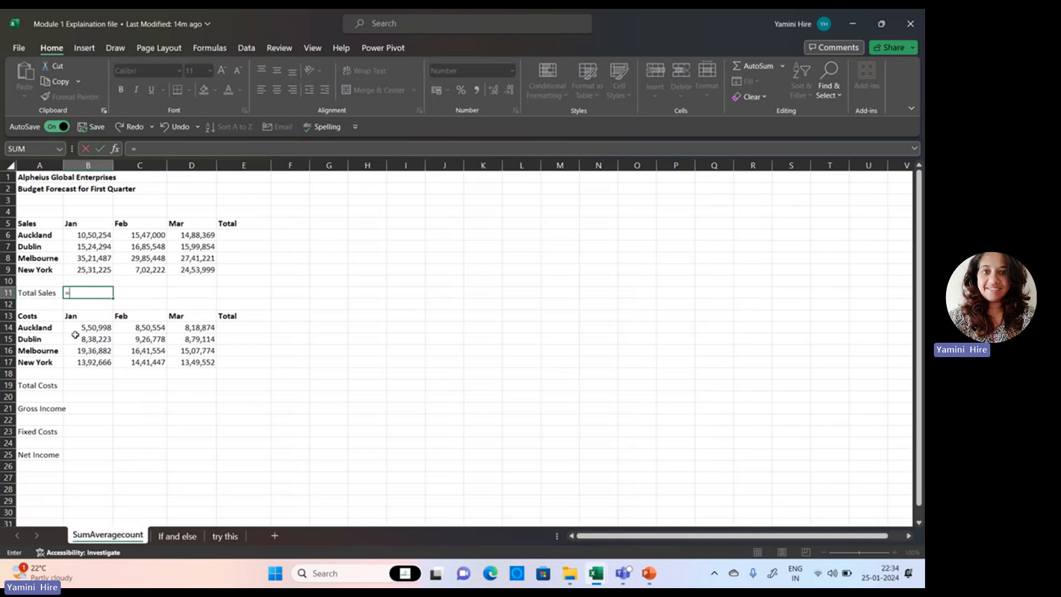
pyautogui.write('sum')
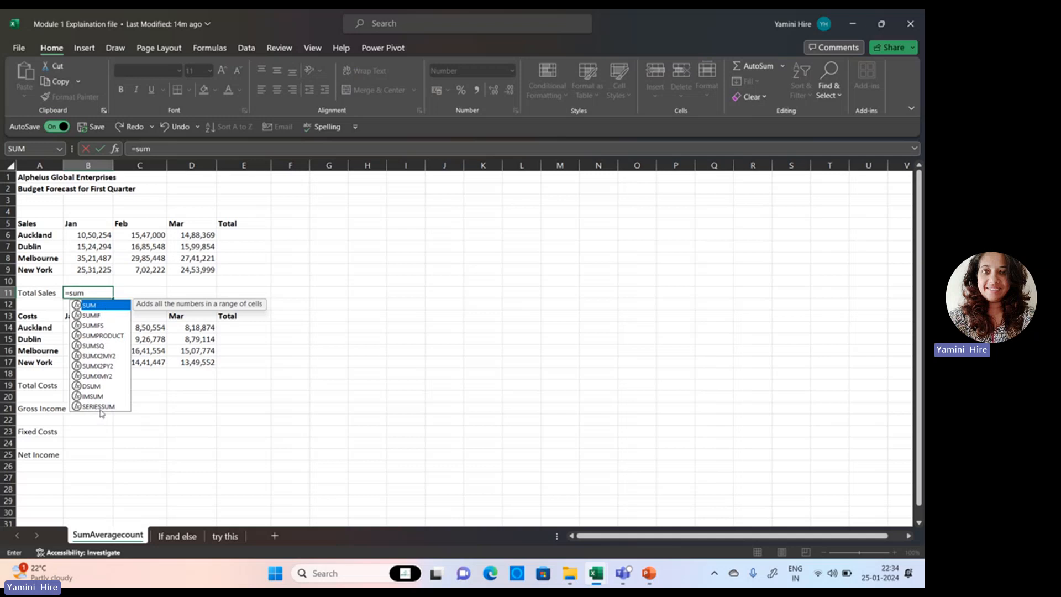
pyautogui.write('(')
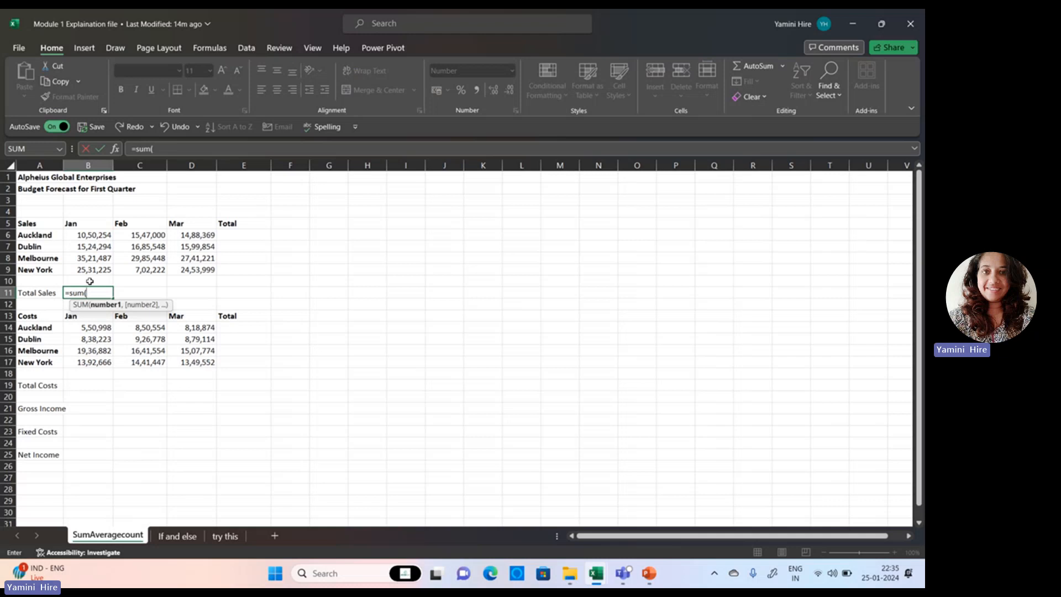
pyautogui.moveTo(91, 236); pyautogui.dragTo(96, 268)
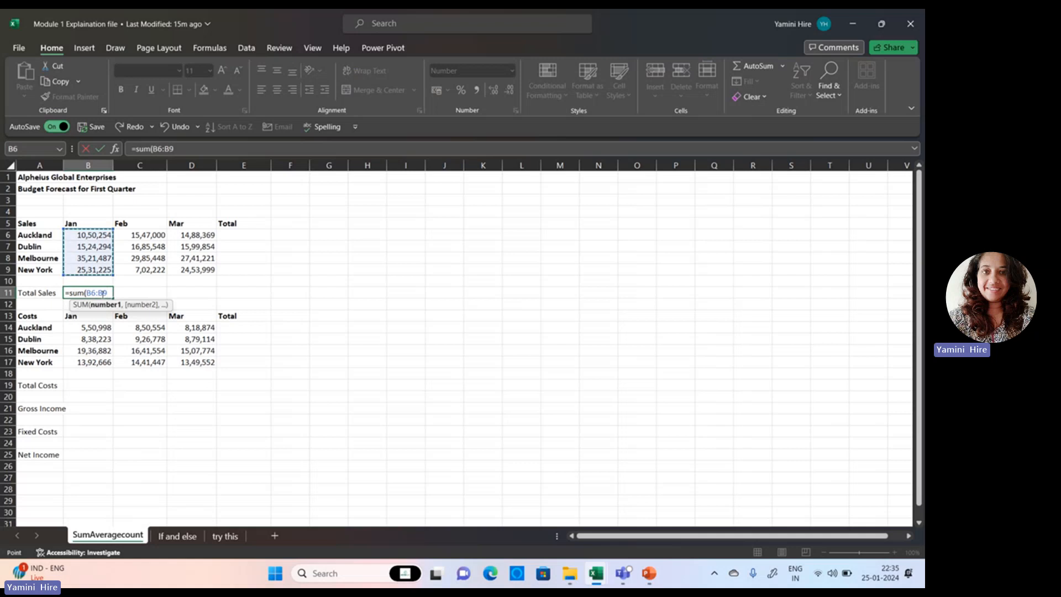
pyautogui.write(')')
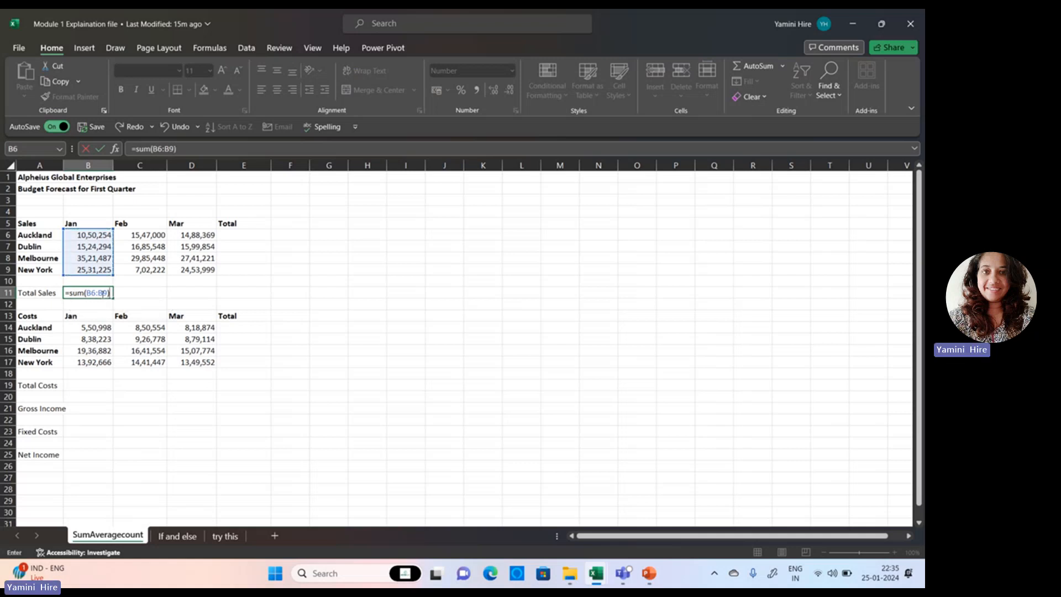
pyautogui.press('Return')
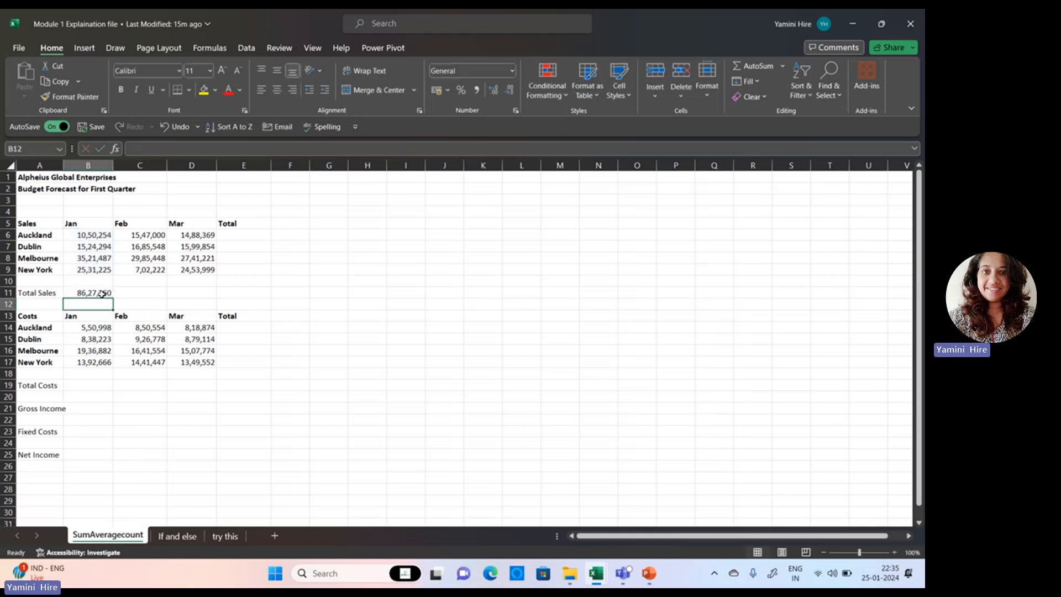
# Review the January sales figures in B6 to B9 one by one and as a range
pyautogui.click(86, 236)
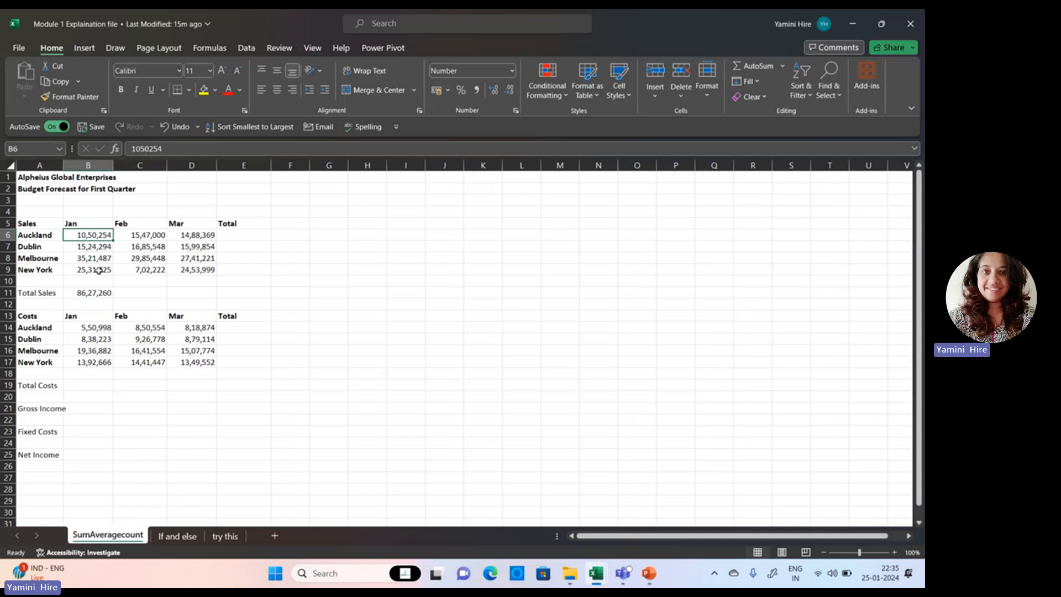
pyautogui.click(71, 249)
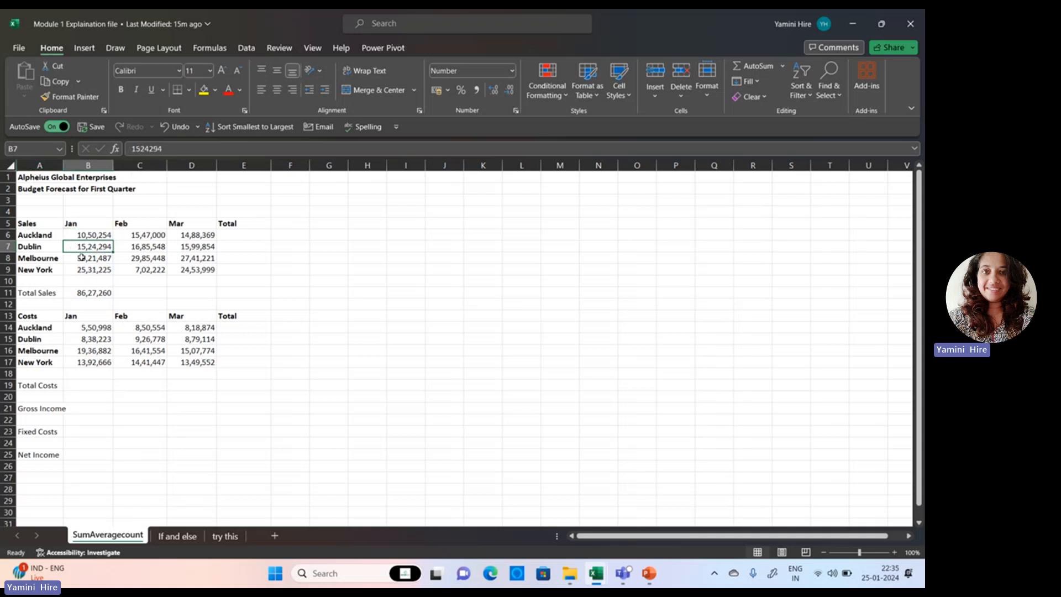
pyautogui.click(83, 258)
pyautogui.click(84, 268)
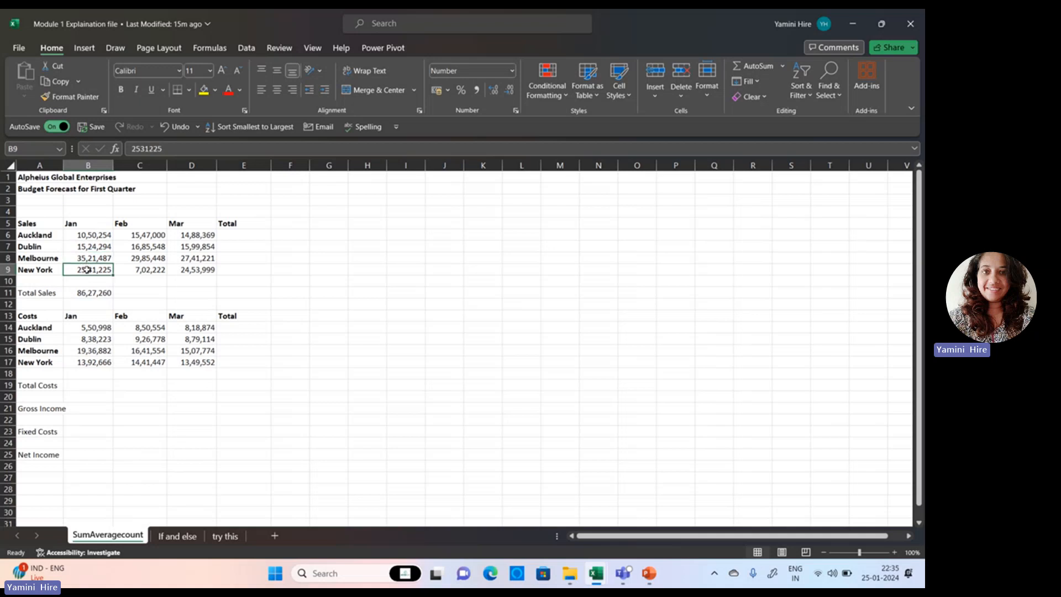
pyautogui.moveTo(91, 238); pyautogui.dragTo(94, 268)
# Try 200000 as Dublin's January sales in B7 to test the total, and undo the change
pyautogui.click(92, 250)
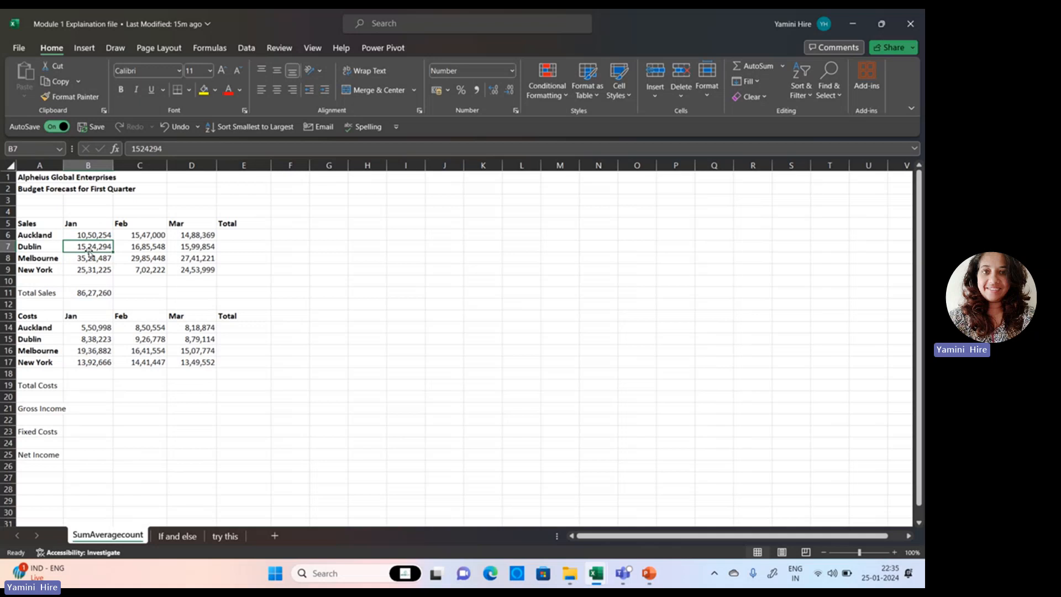
pyautogui.write('200000')
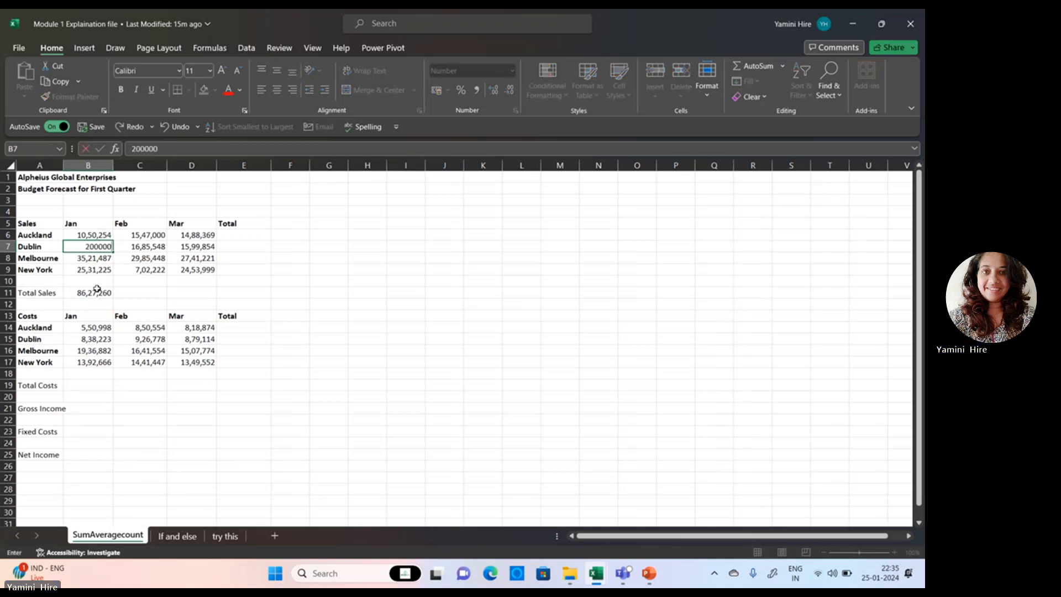
pyautogui.press('Return')
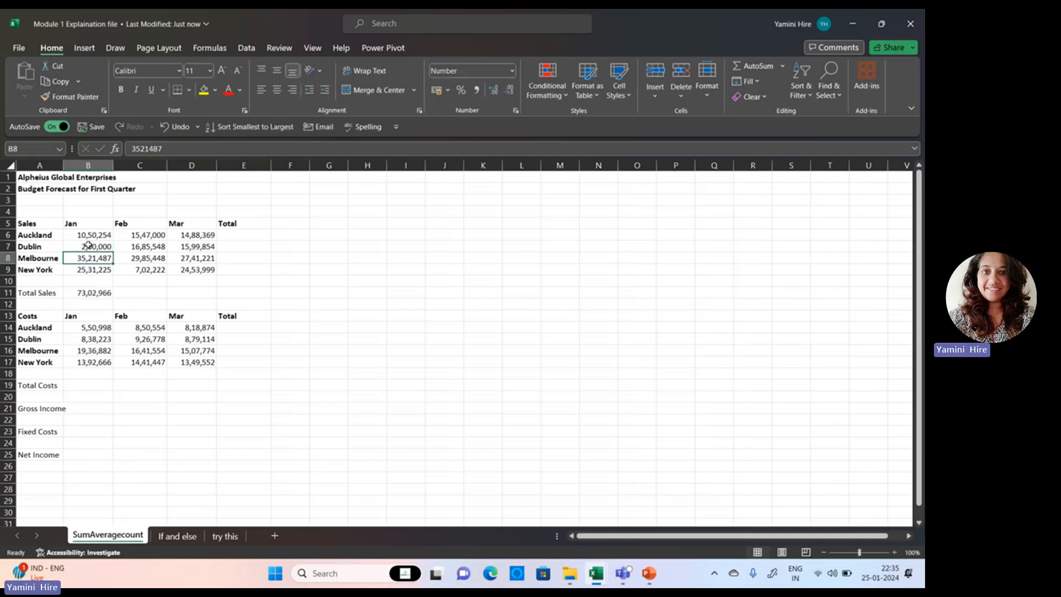
pyautogui.hotkey('ctrl', 'z')
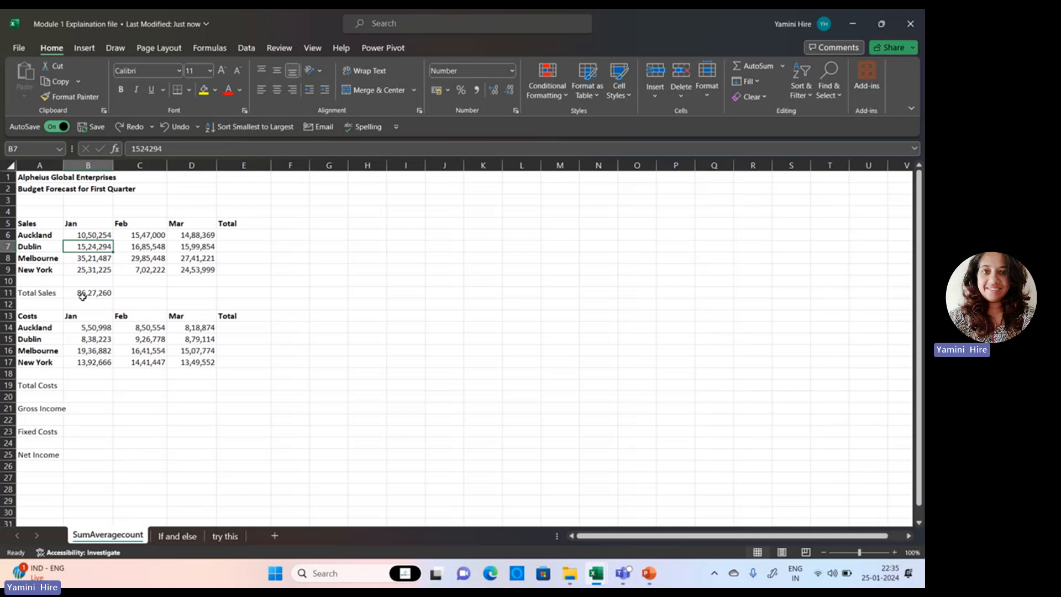
# Add the four January sales cells individually in B12 with the formula =B6+B7+B8+B9
pyautogui.click(101, 313)
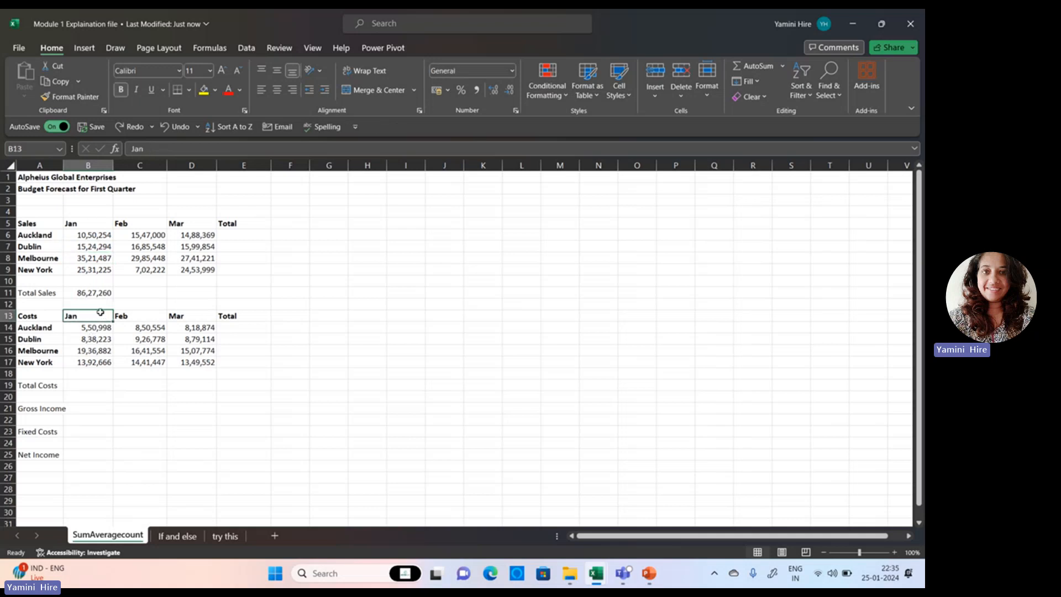
pyautogui.click(94, 303)
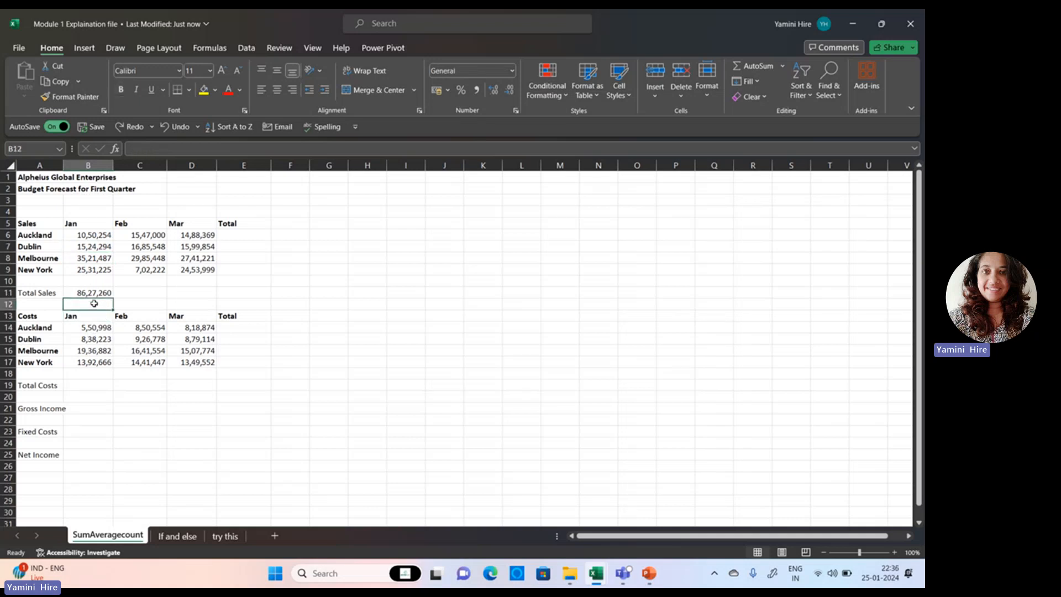
pyautogui.write('=')
pyautogui.click(97, 236)
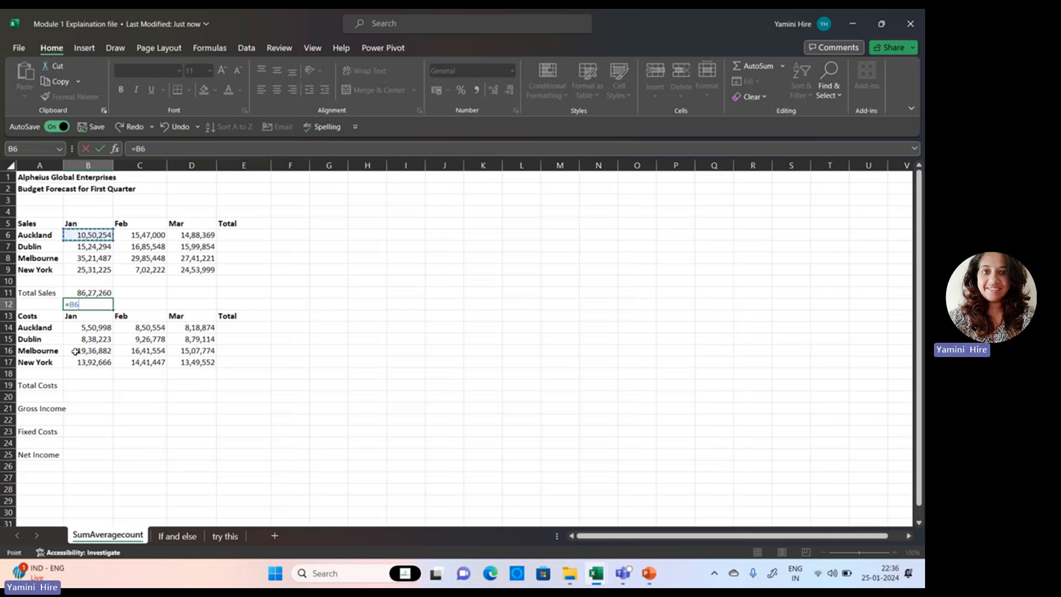
pyautogui.write('+')
pyautogui.click(95, 248)
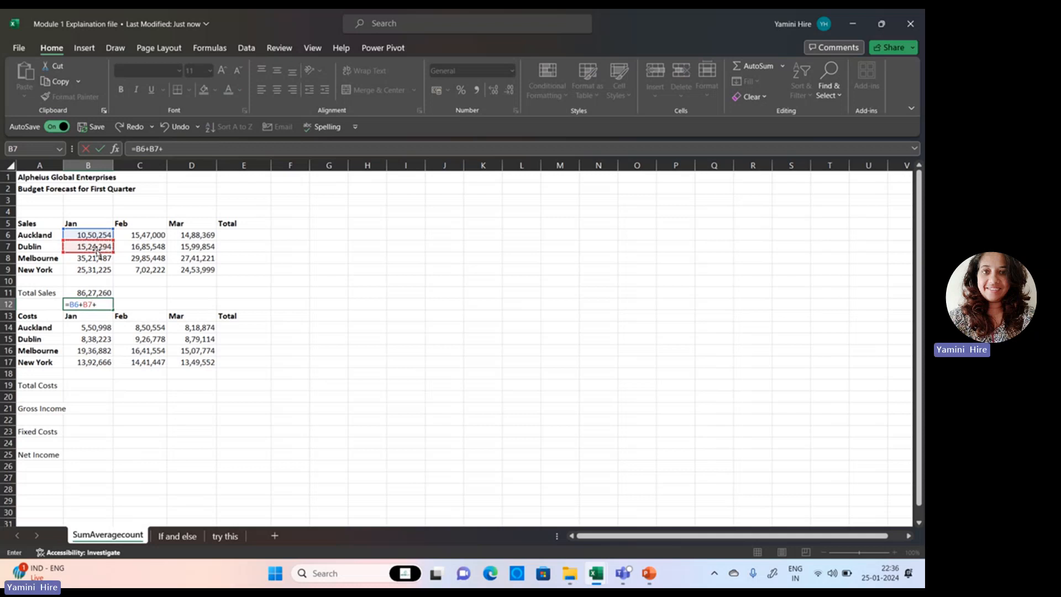
pyautogui.write('+')
pyautogui.click(98, 257)
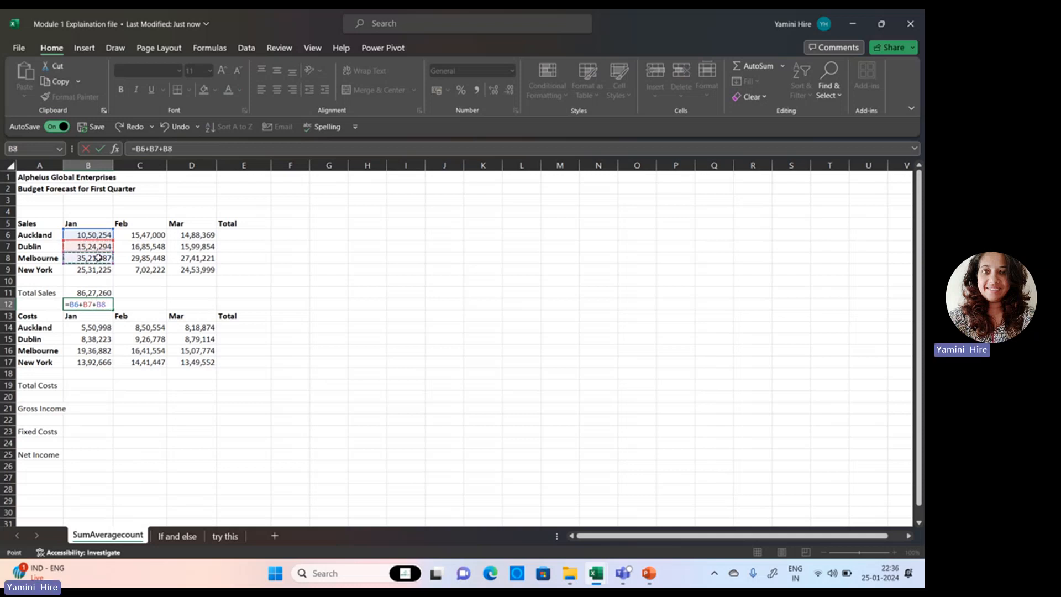
pyautogui.write('+')
pyautogui.click(95, 270)
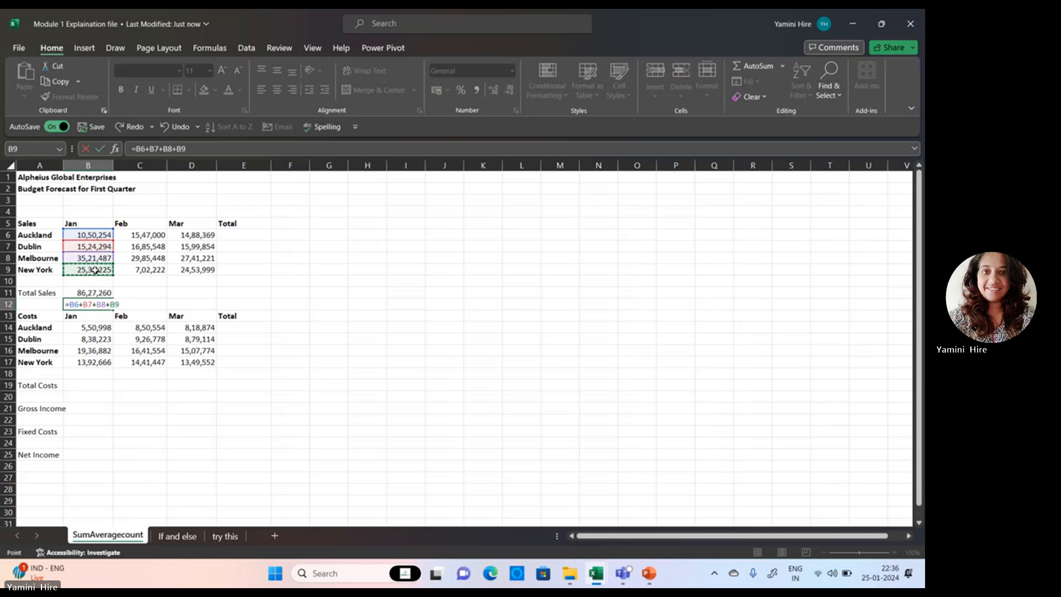
pyautogui.press('Return')
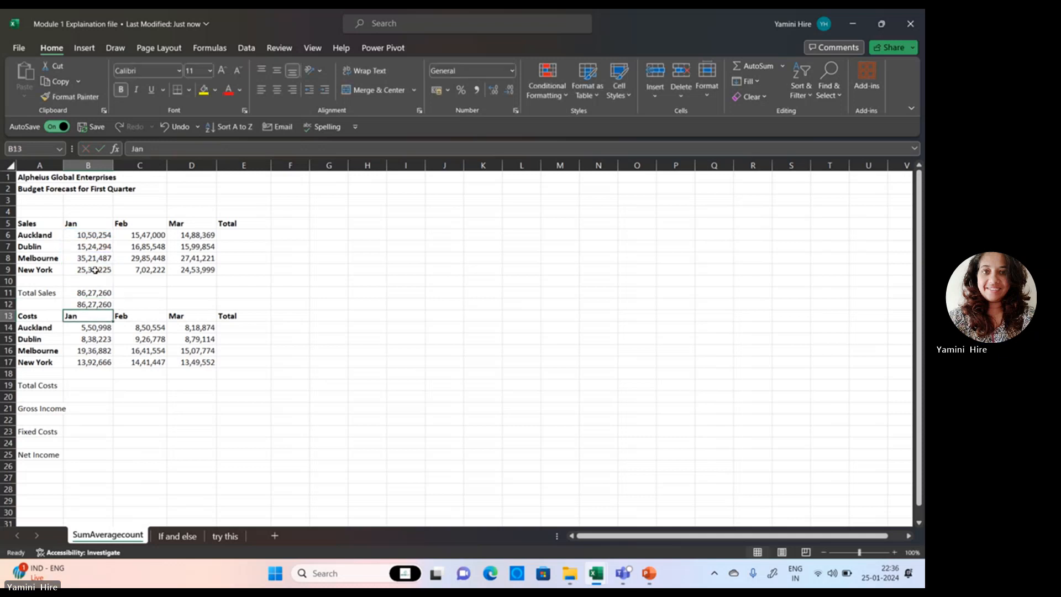
# Compare the formulas in B12 and B11, and examine the selection statistics for A6:A9 and B6:B9
pyautogui.click(93, 305)
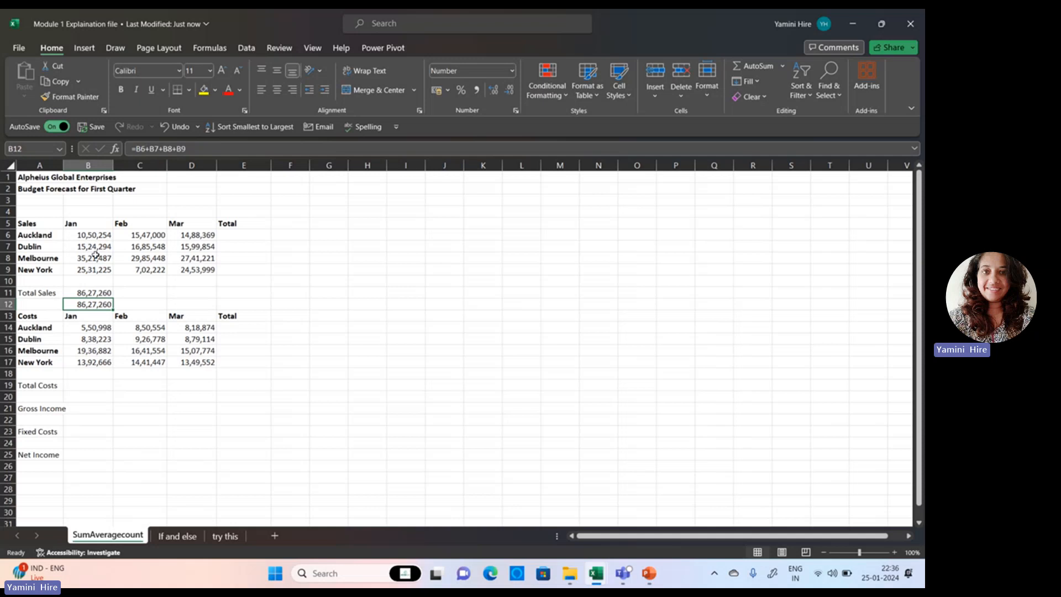
pyautogui.click(89, 292)
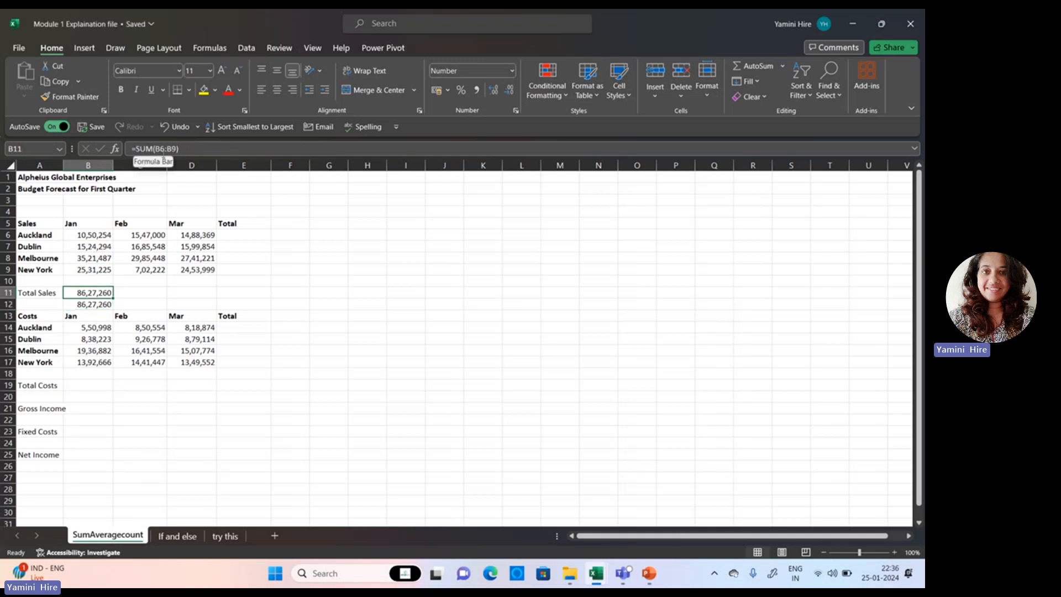
pyautogui.moveTo(93, 235); pyautogui.dragTo(94, 270)
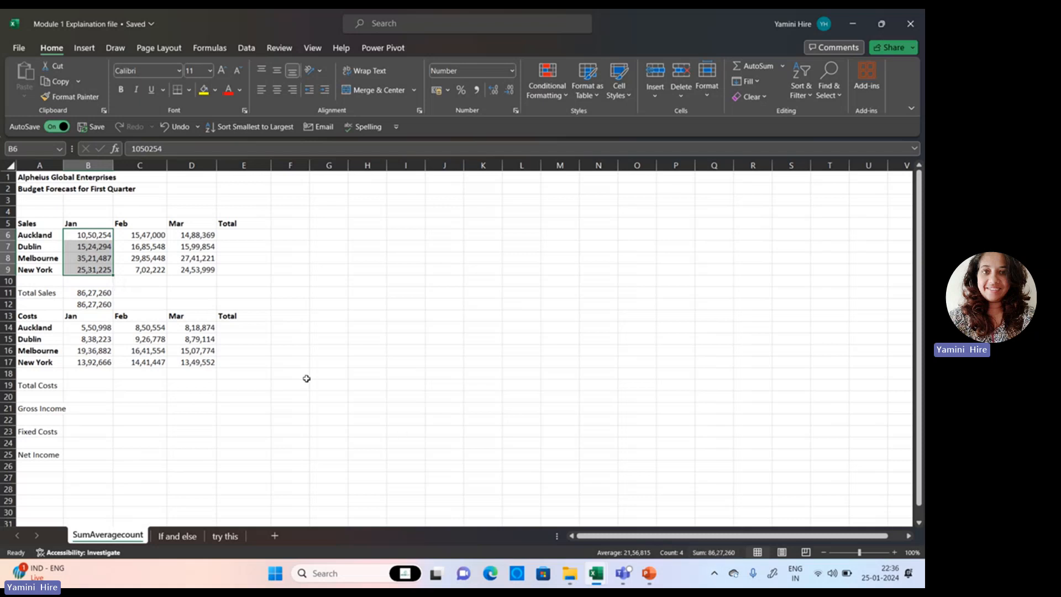
pyautogui.moveTo(23, 235); pyautogui.dragTo(25, 268)
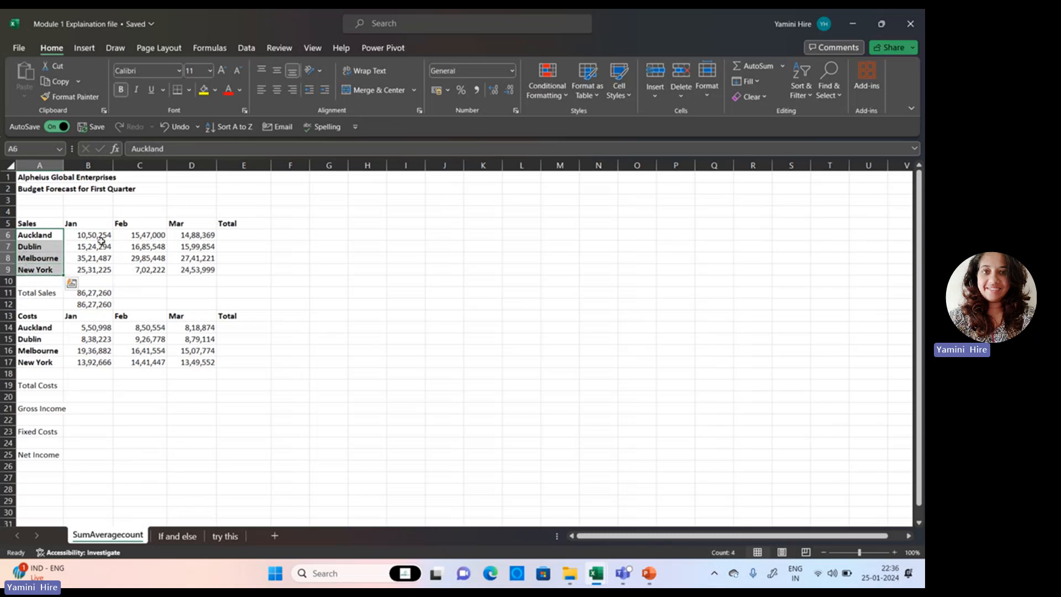
pyautogui.moveTo(95, 238); pyautogui.dragTo(98, 271)
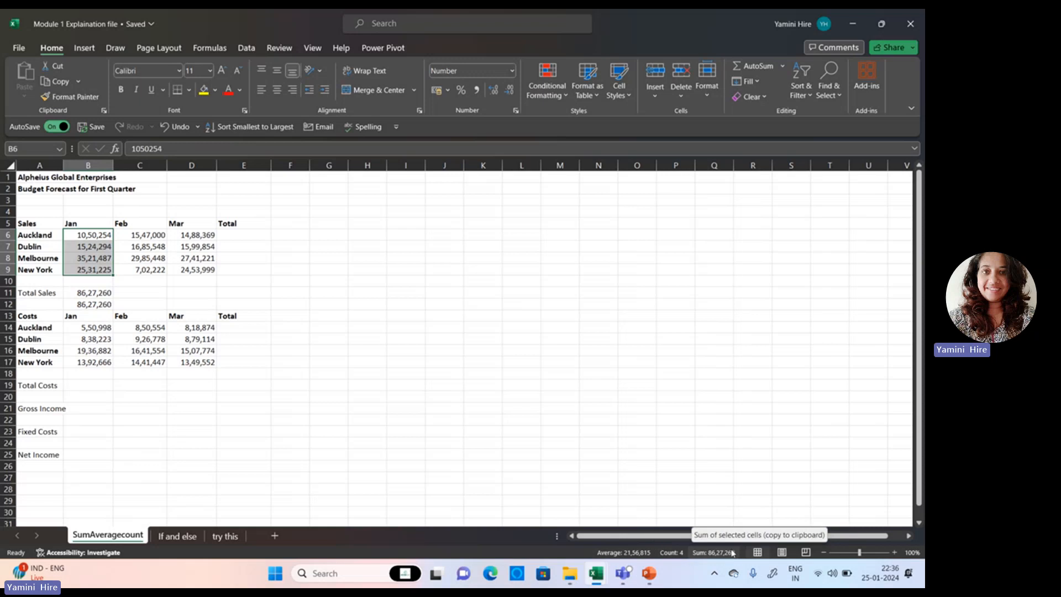
# Calculate the average of the February sales in C11 with =AVERAGE(C6:C9)
pyautogui.click(137, 291)
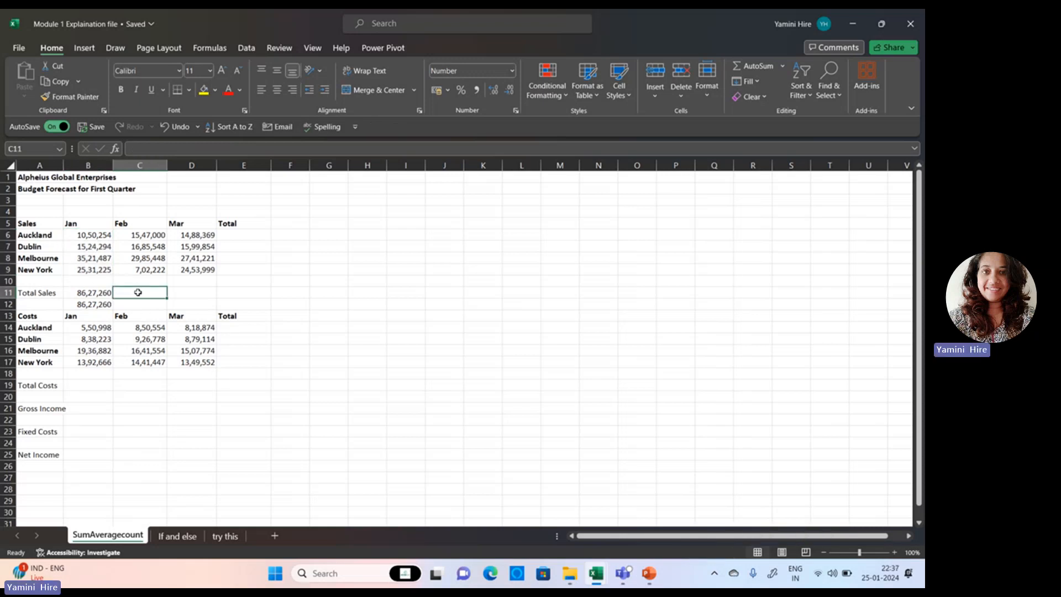
pyautogui.write('=a')
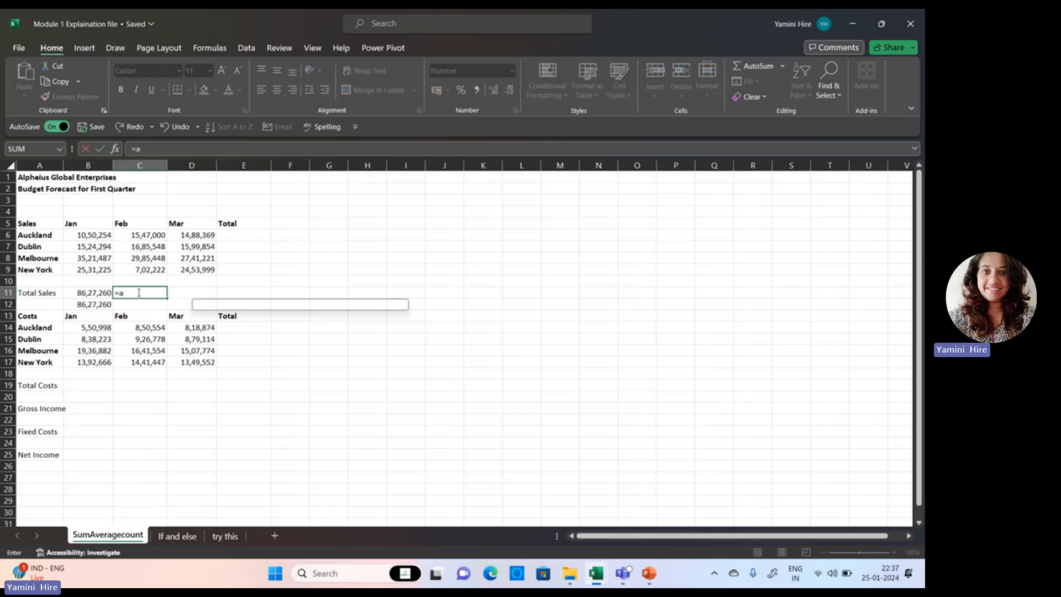
pyautogui.write('verarge')
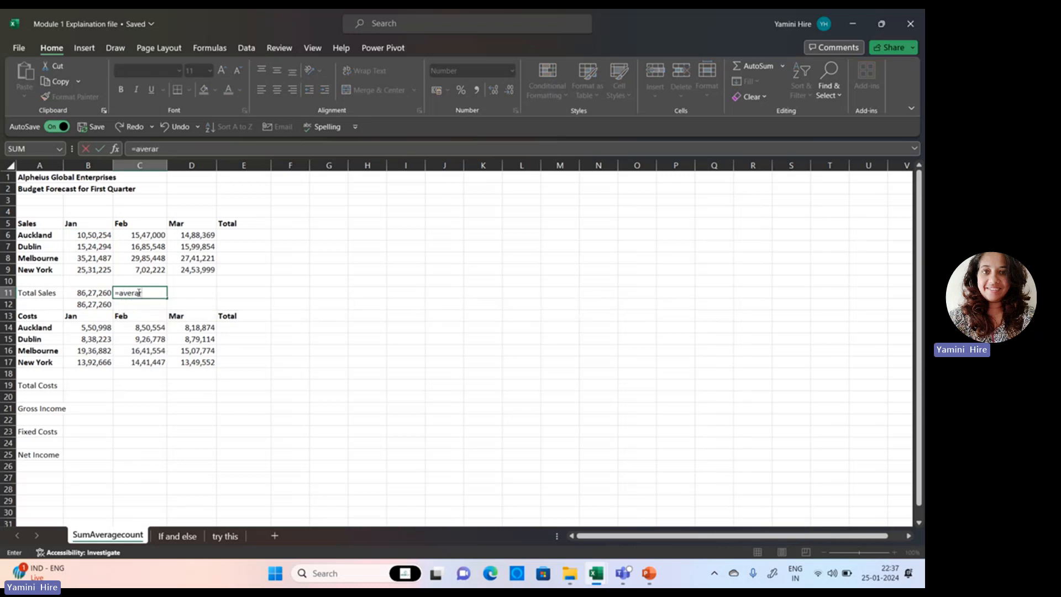
pyautogui.press('BackSpace')
pyautogui.press('BackSpace')
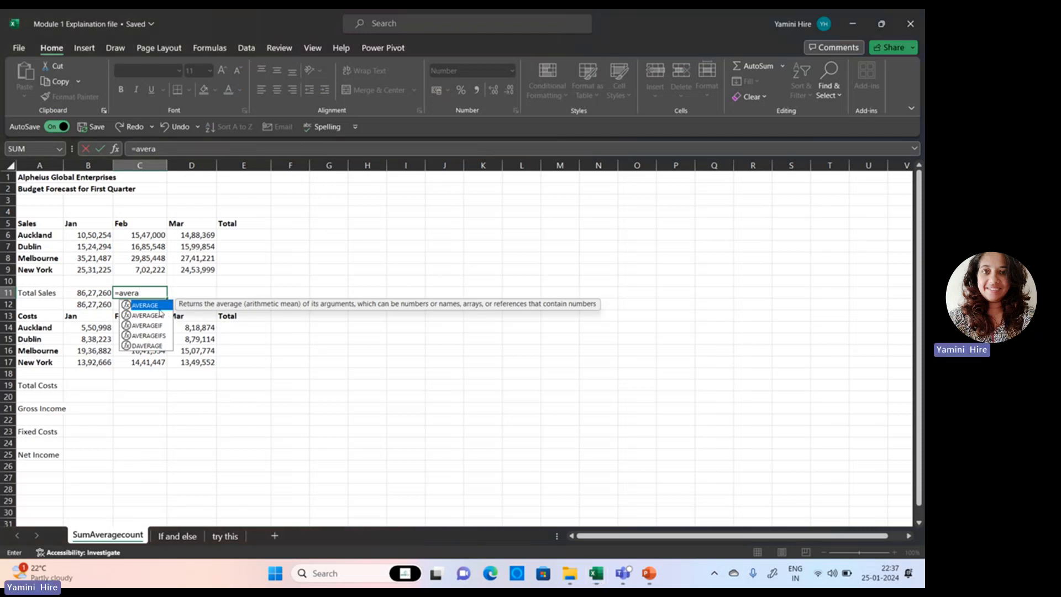
pyautogui.press('Tab')
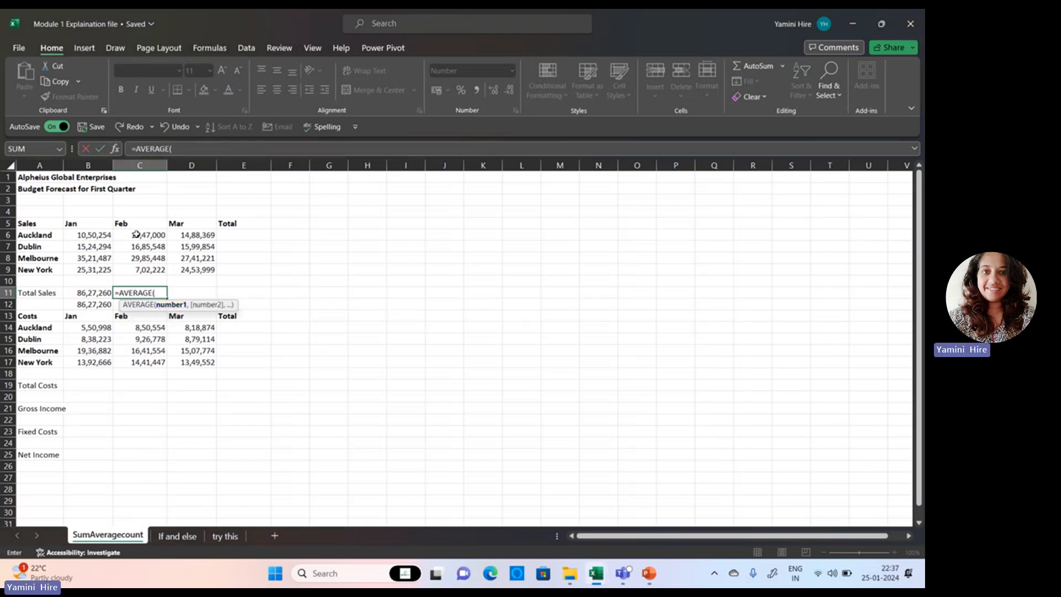
pyautogui.moveTo(137, 234); pyautogui.dragTo(145, 268)
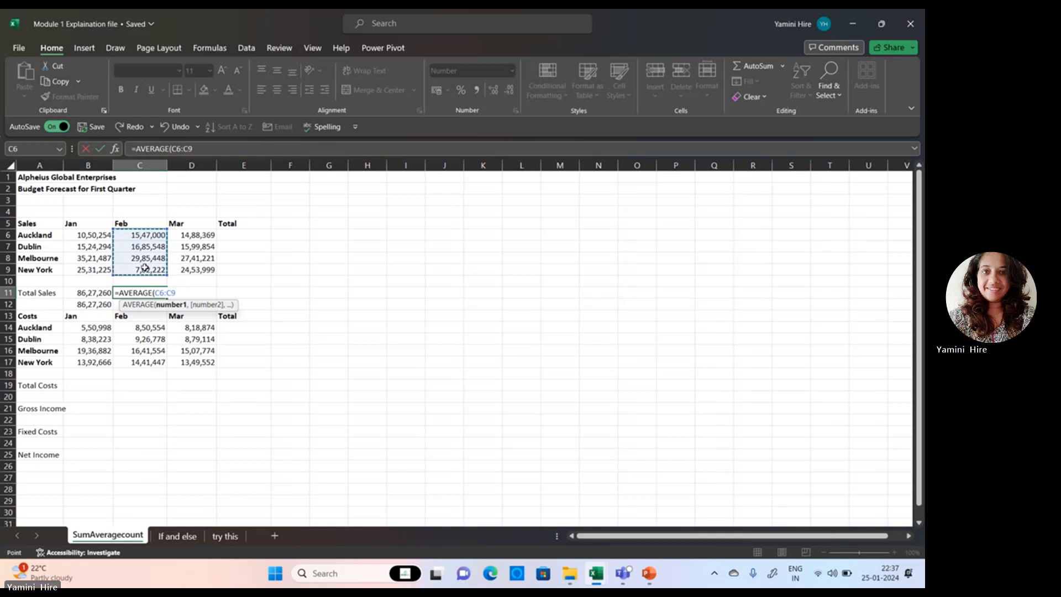
pyautogui.write(')')
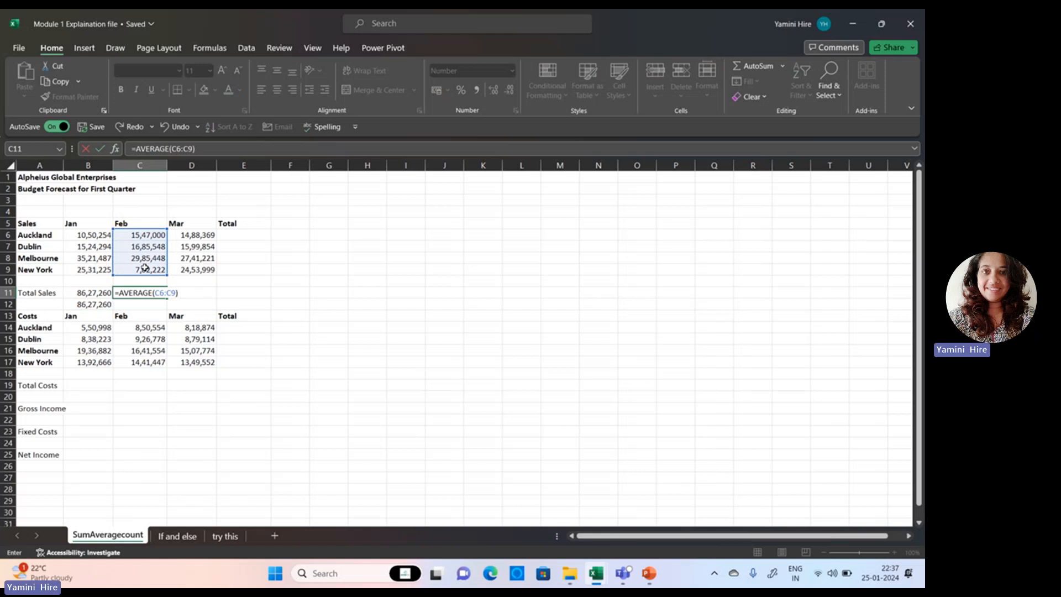
pyautogui.press('Return')
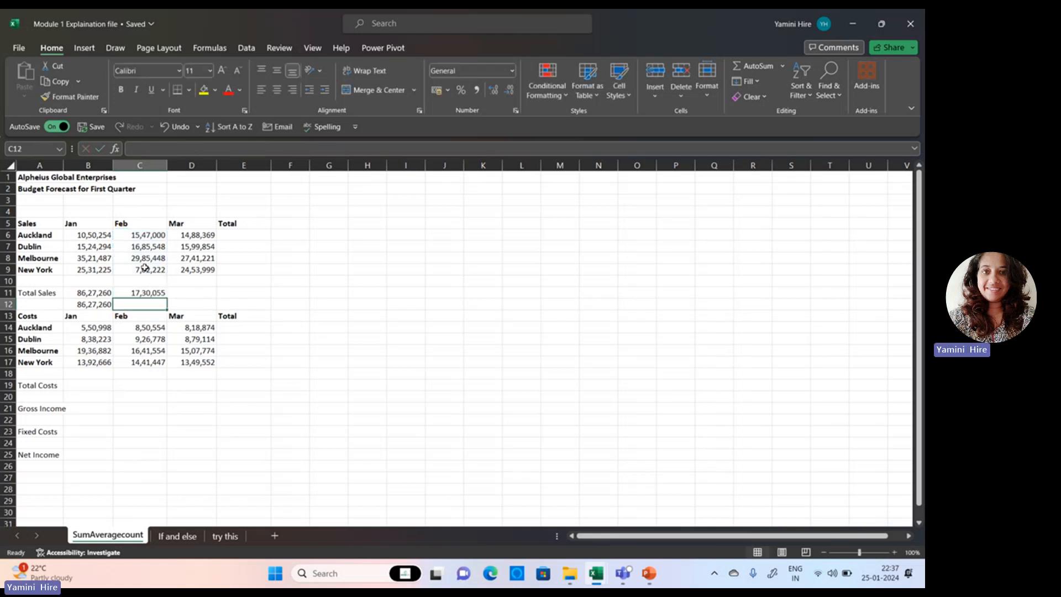
# Calculate the February sales average manually in C12 with the formula =SUM(C6:C9)/4
pyautogui.write('=sum(')
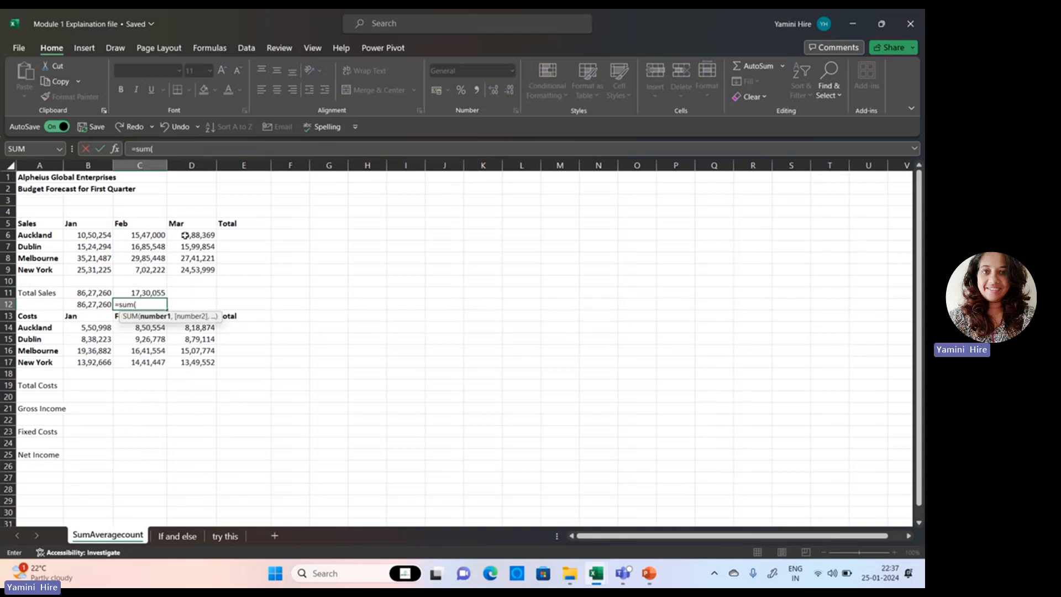
pyautogui.moveTo(159, 235); pyautogui.dragTo(157, 268)
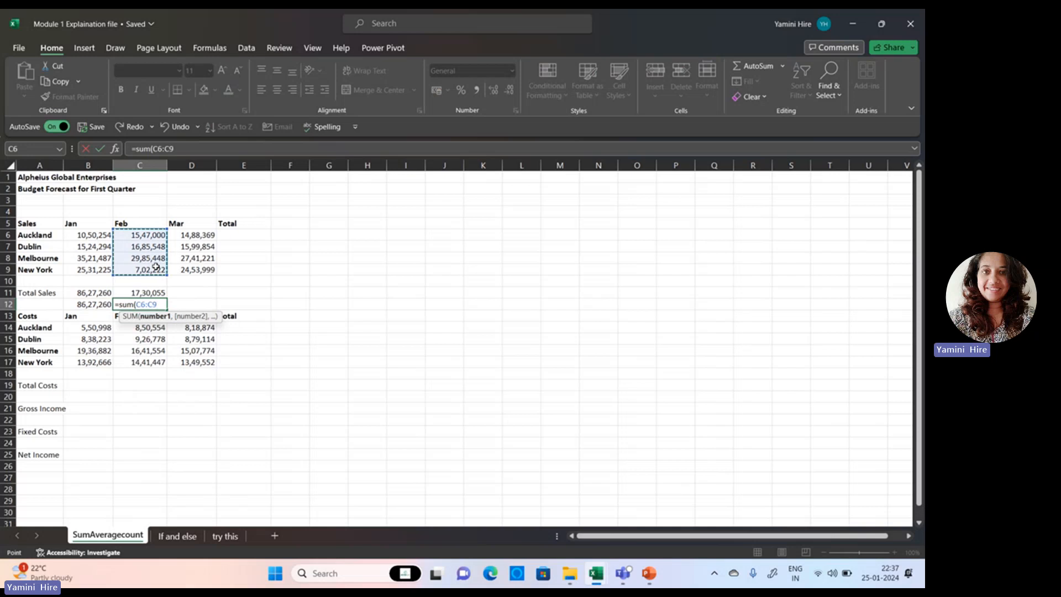
pyautogui.write(')')
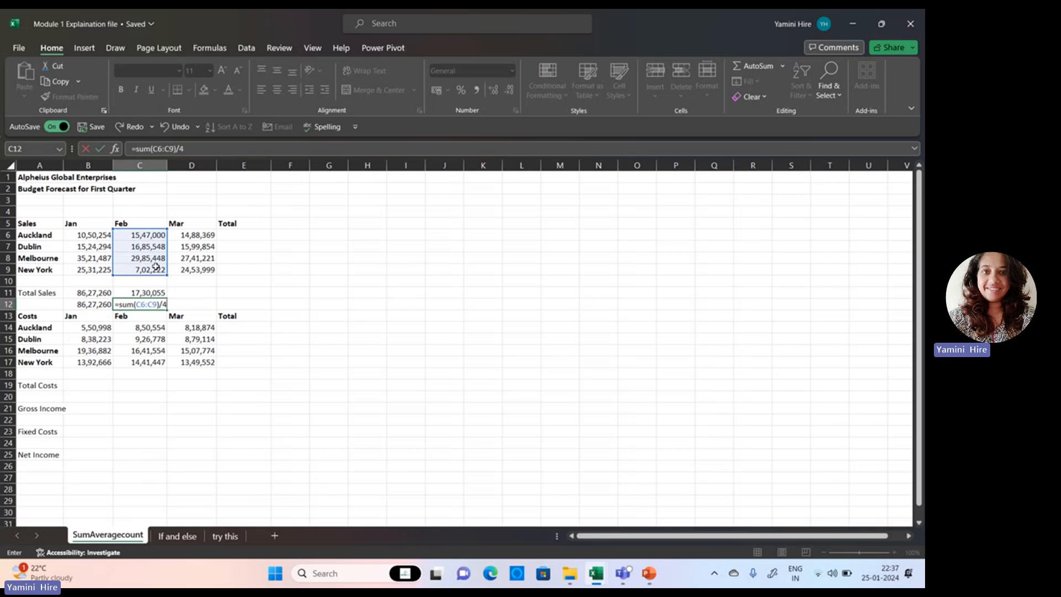
pyautogui.write('/4')
pyautogui.press('Return')
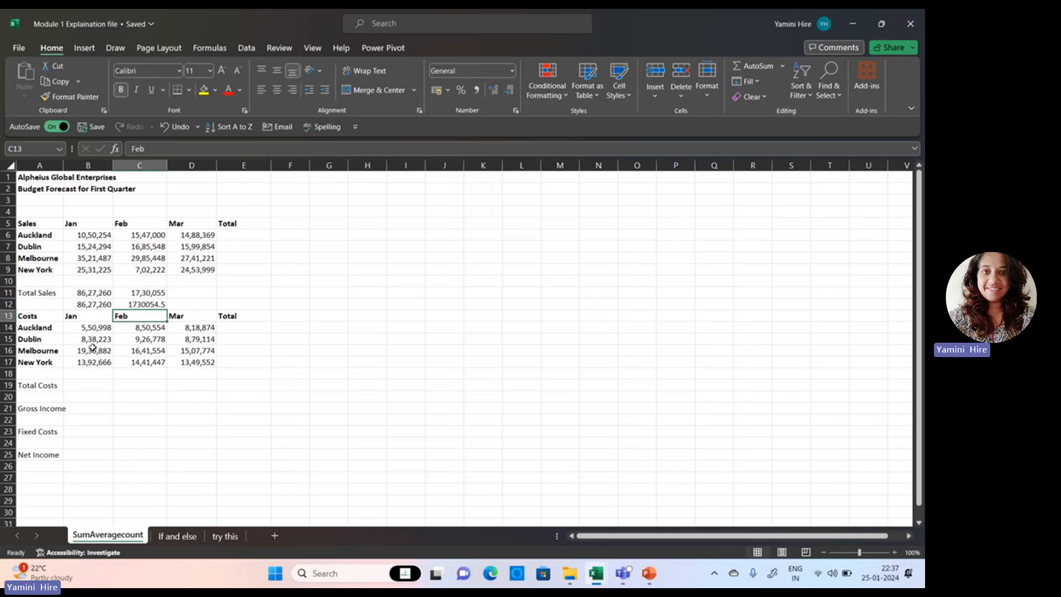
# Compare the formulas in C12 and C11, and examine the selection statistics for the February sales in C6:C9
pyautogui.click(139, 304)
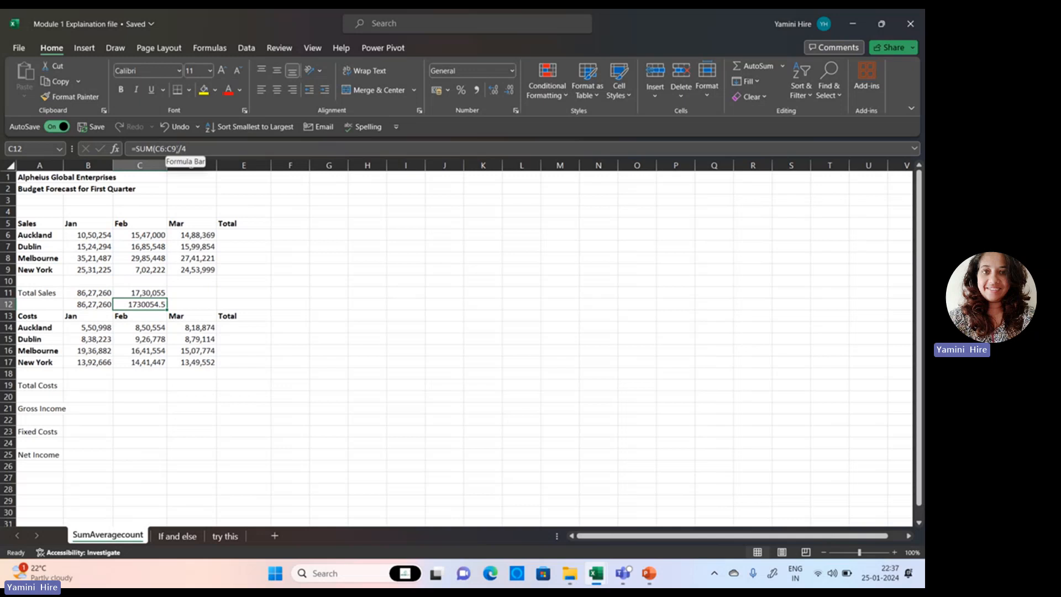
pyautogui.click(153, 293)
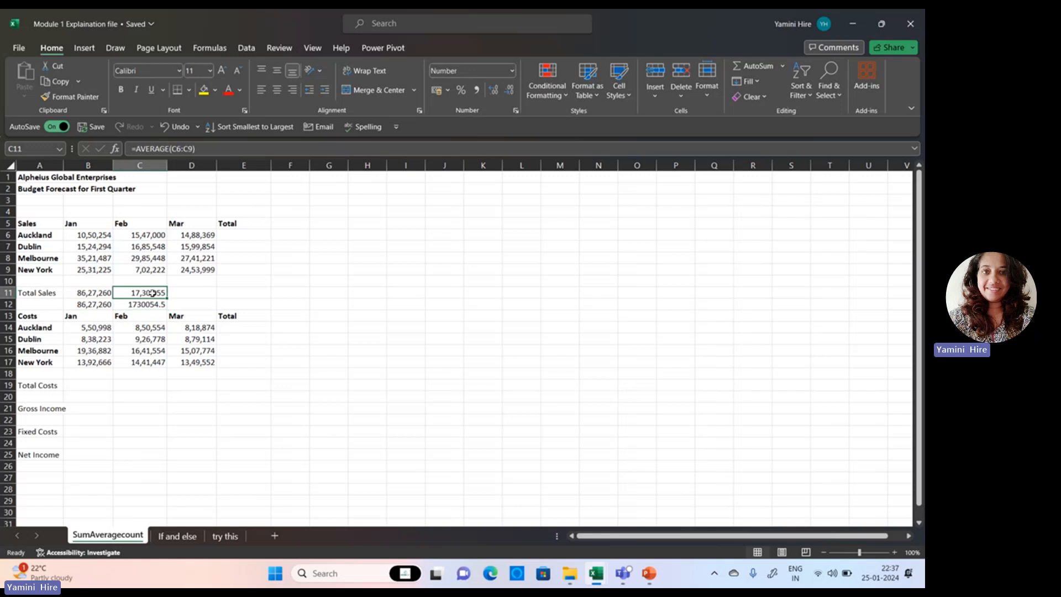
pyautogui.click(155, 302)
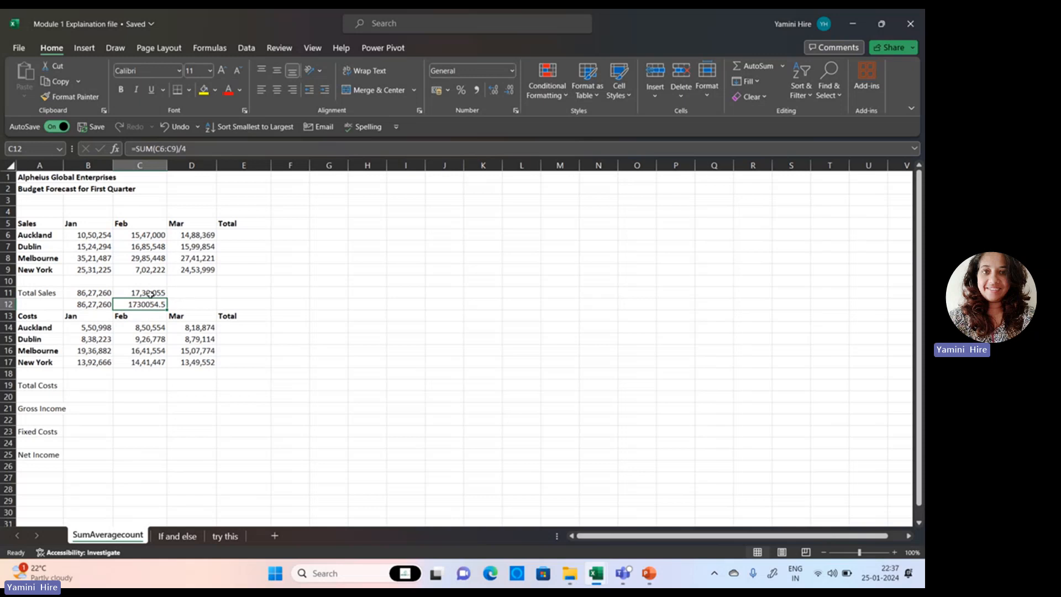
pyautogui.moveTo(146, 239); pyautogui.dragTo(149, 268)
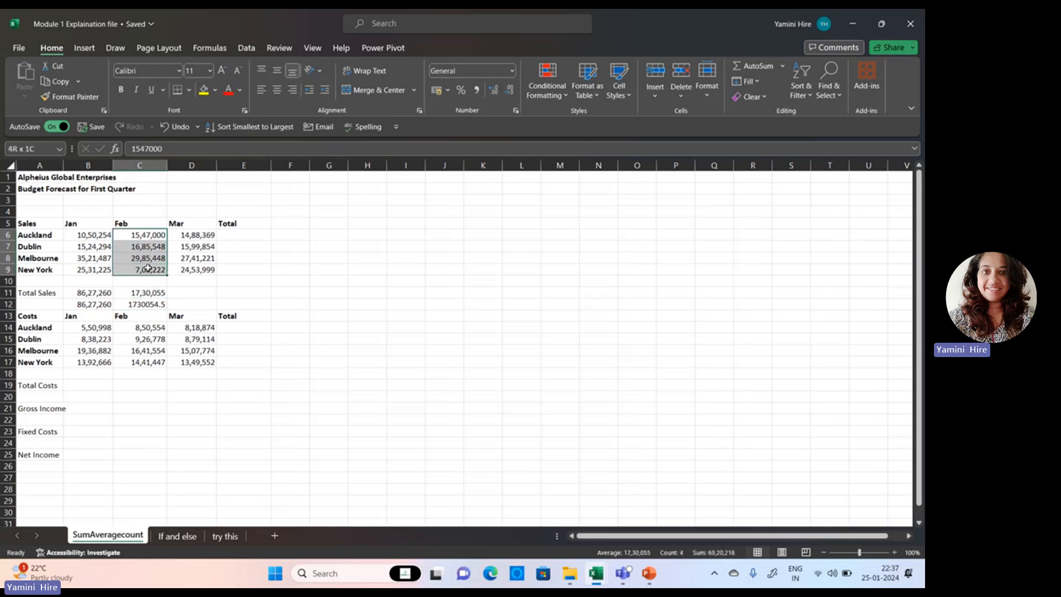
pyautogui.click(148, 306)
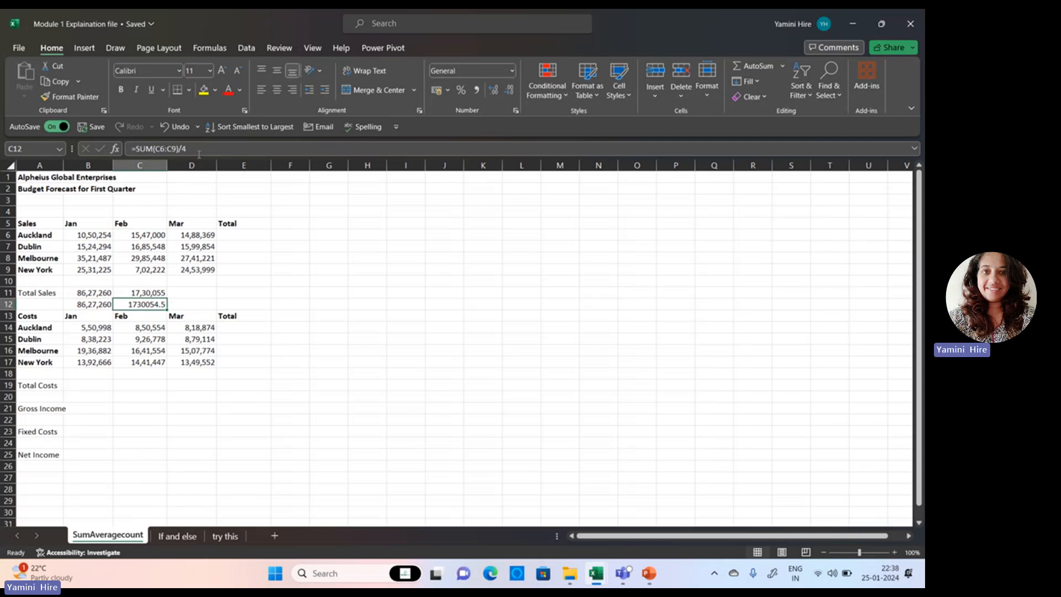
# Count the March sales entries in D11 with the formula =COUNT(D6:D9)
pyautogui.click(191, 292)
pyautogui.click(137, 149)
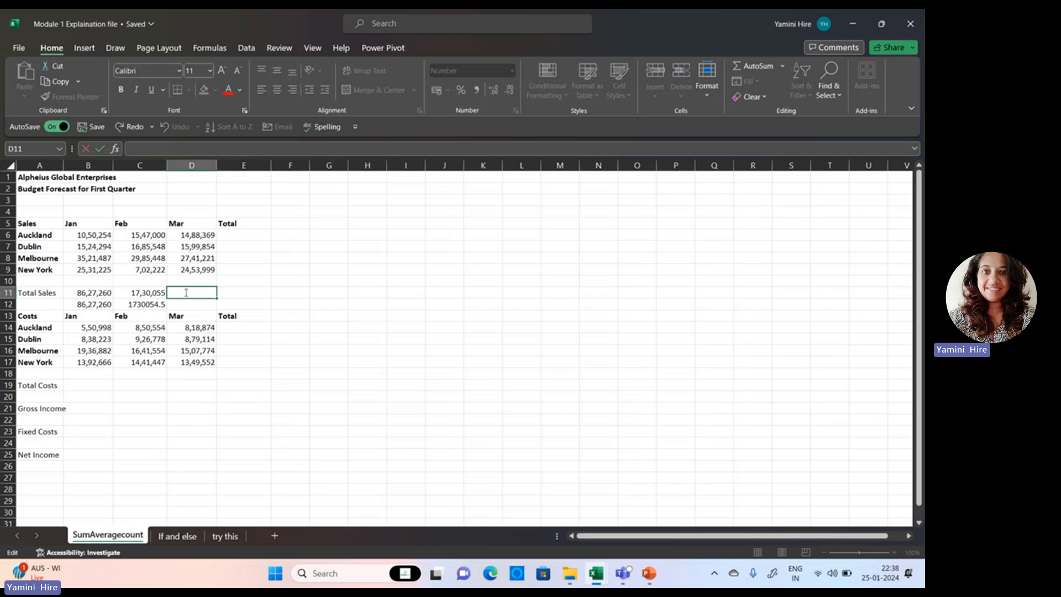
pyautogui.click(187, 318)
pyautogui.click(186, 297)
pyautogui.click(145, 150)
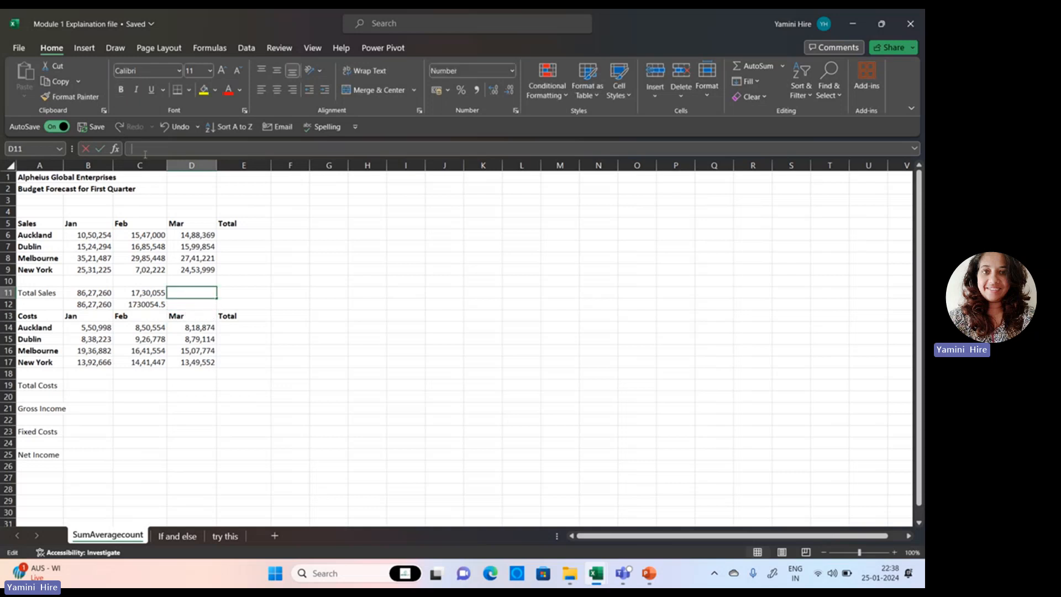
pyautogui.write('=')
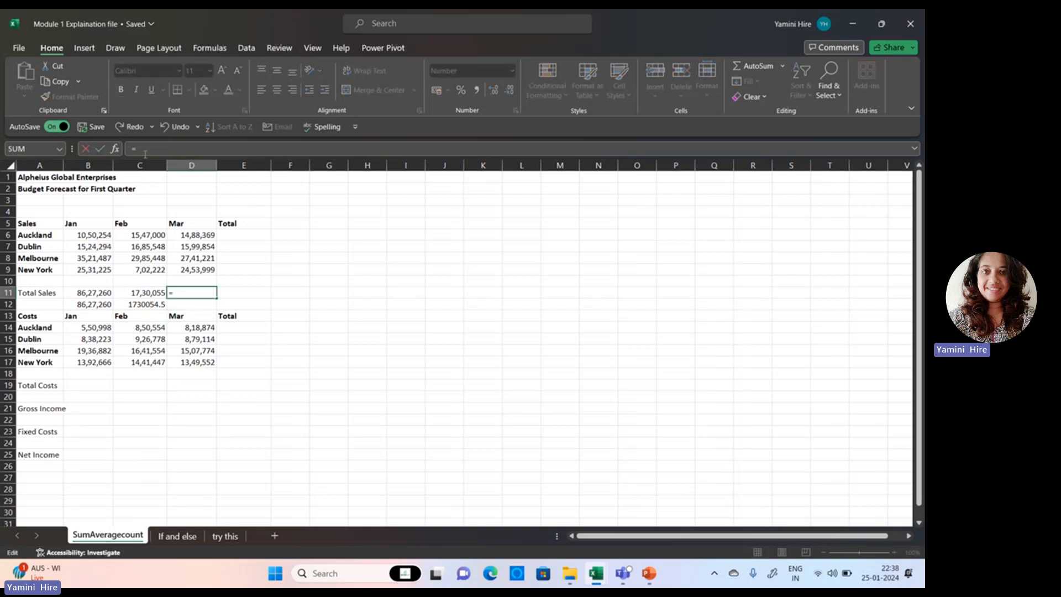
pyautogui.write('count')
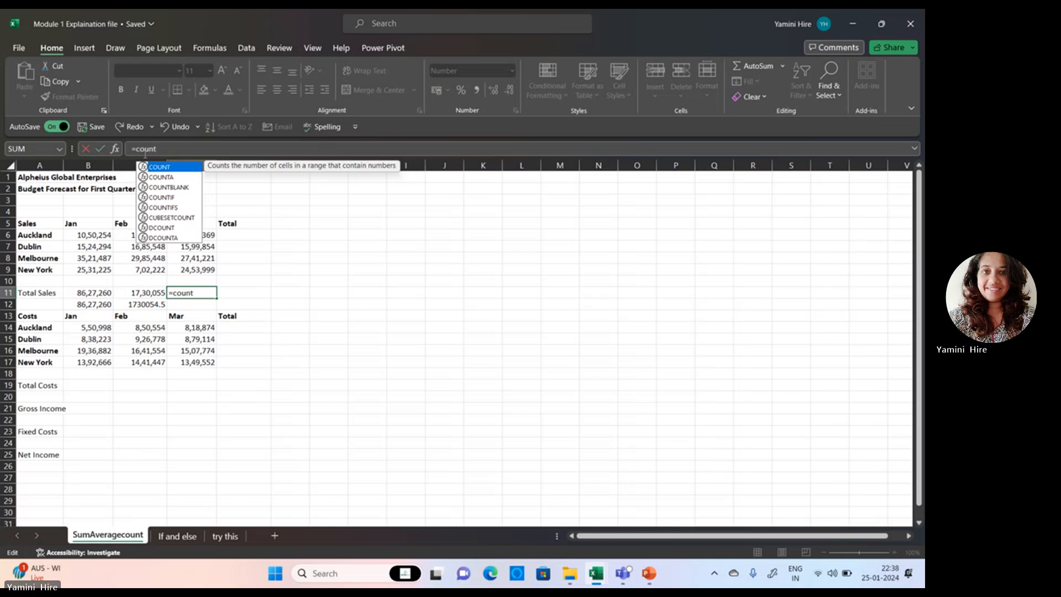
pyautogui.write('(')
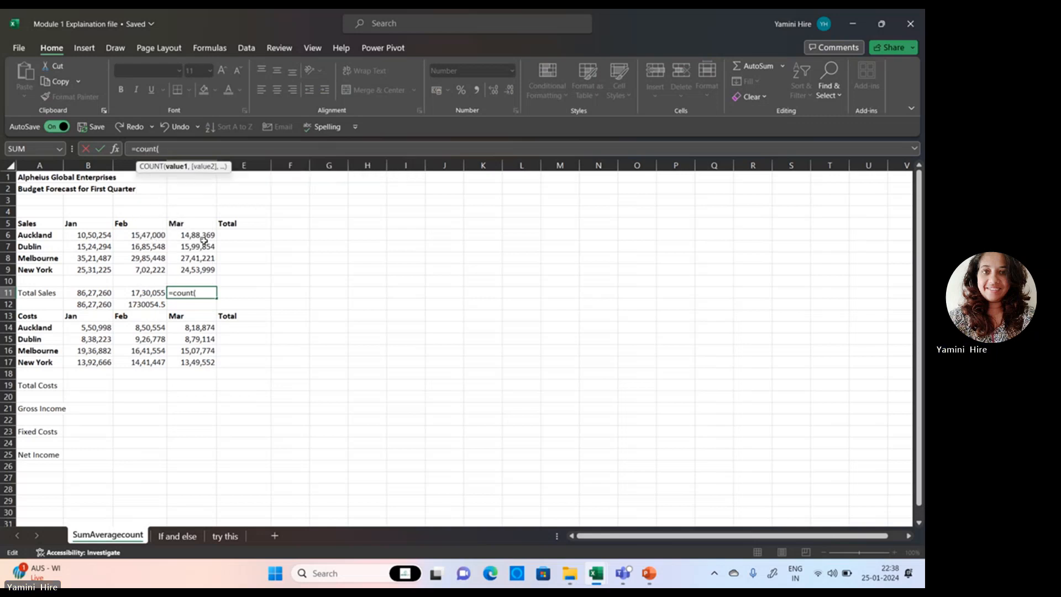
pyautogui.moveTo(204, 236); pyautogui.dragTo(199, 269)
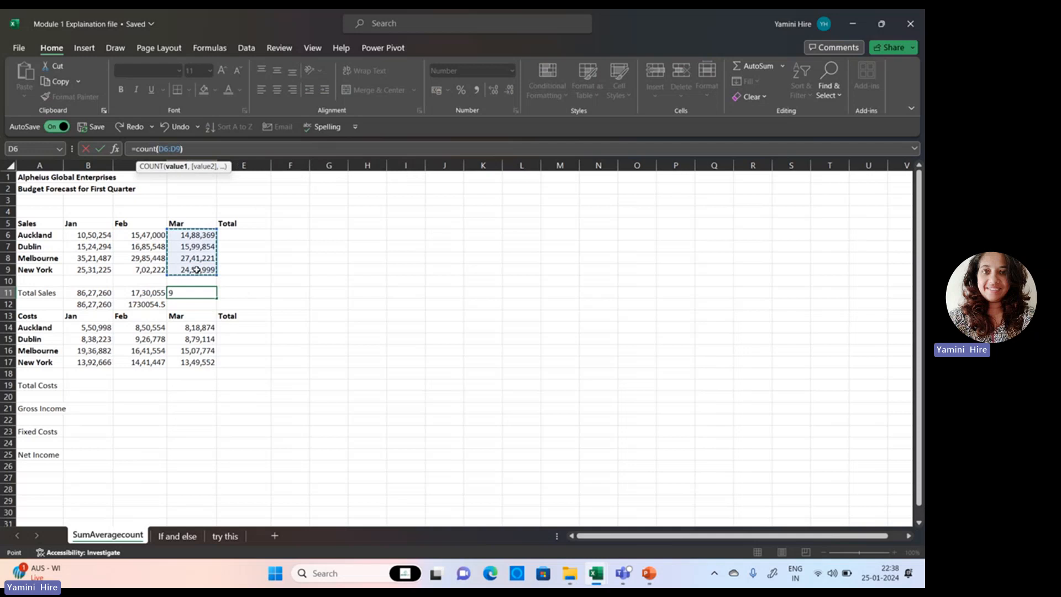
pyautogui.write(')')
pyautogui.press('Return')
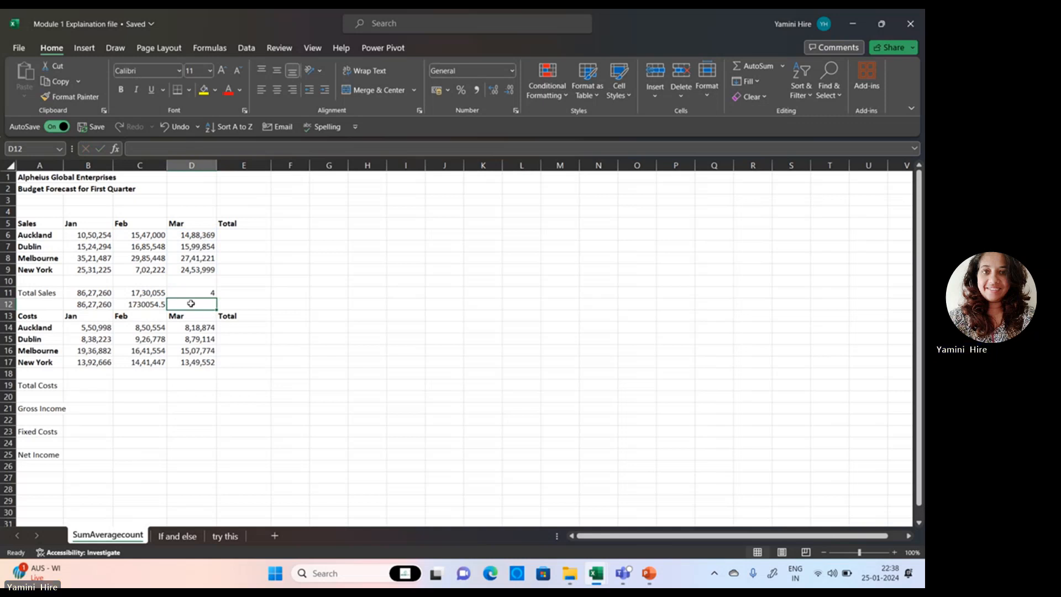
# Try to enter a second COUNT formula for the March sales in D12
pyautogui.write('count(')
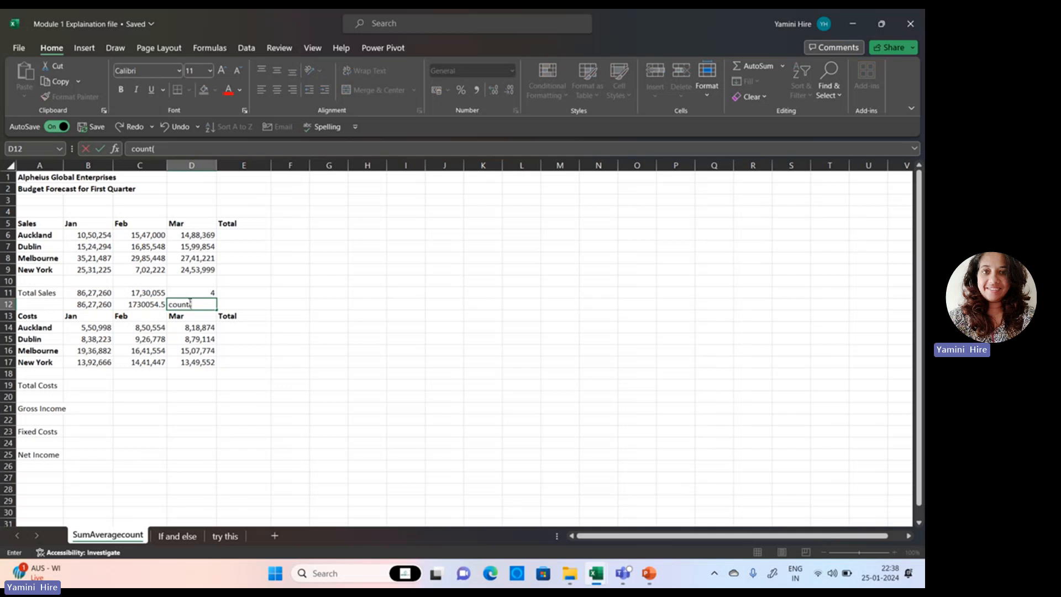
pyautogui.moveTo(197, 235); pyautogui.dragTo(192, 268)
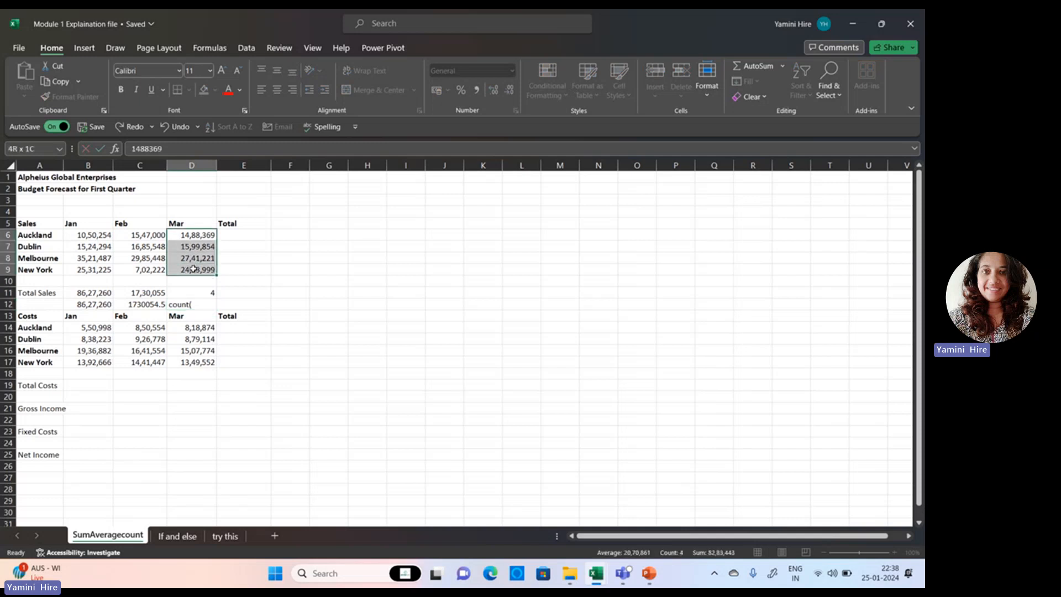
pyautogui.write(')')
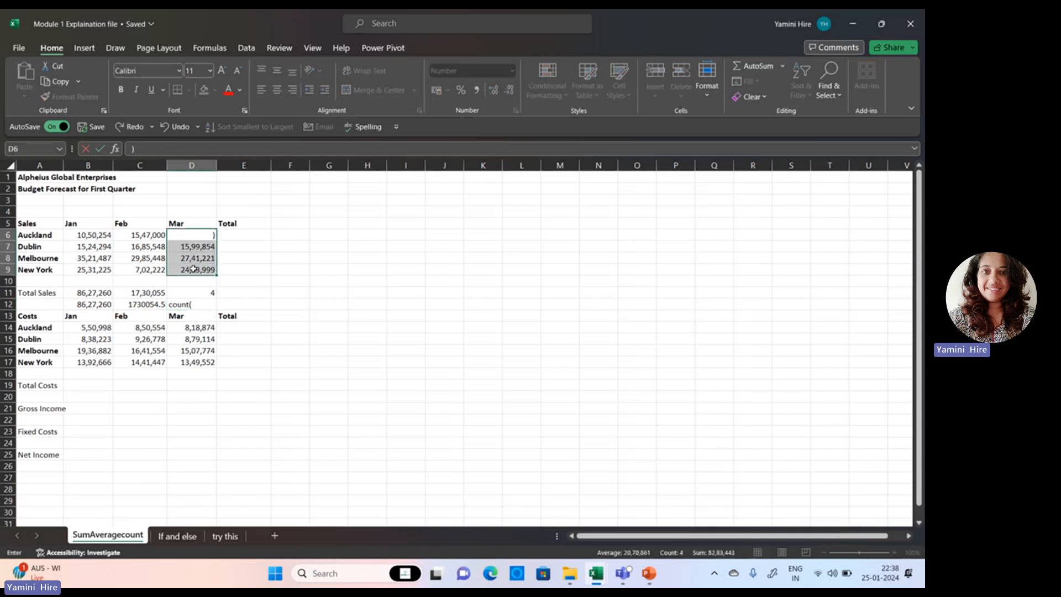
pyautogui.press('Escape')
pyautogui.click(212, 302)
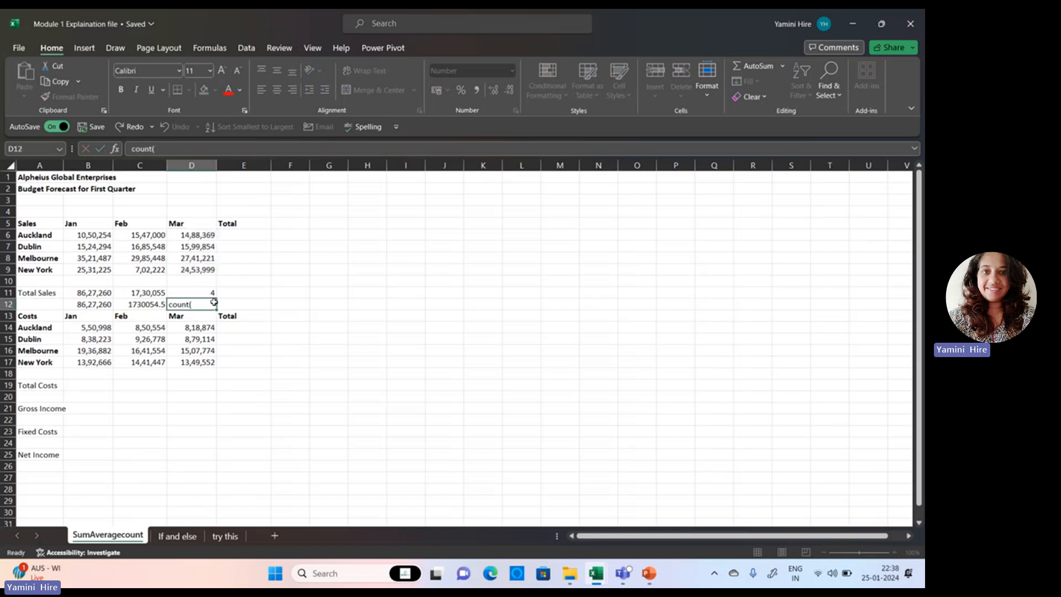
pyautogui.click(133, 150)
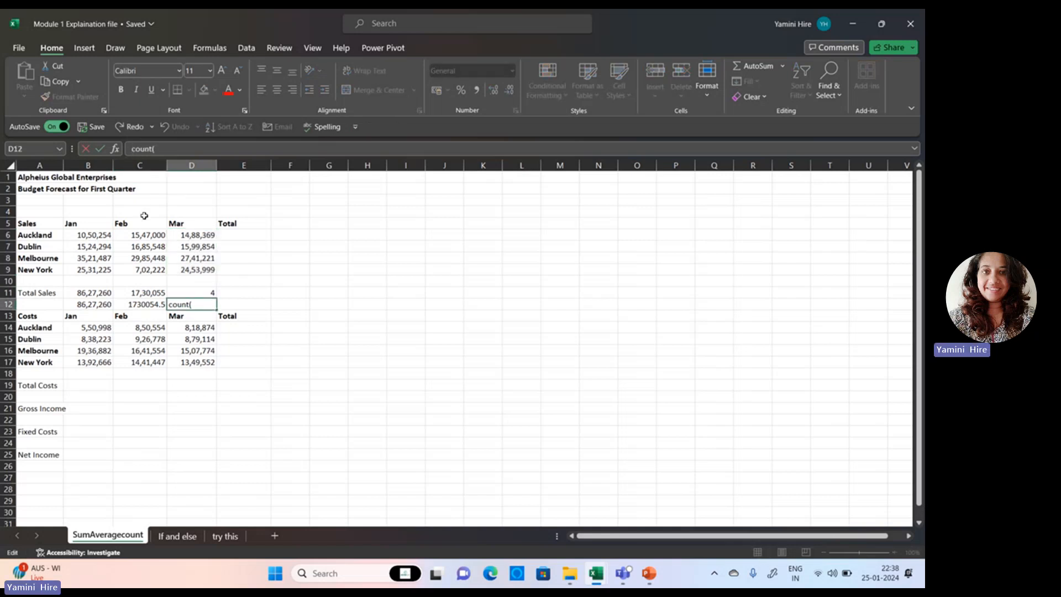
pyautogui.write('=')
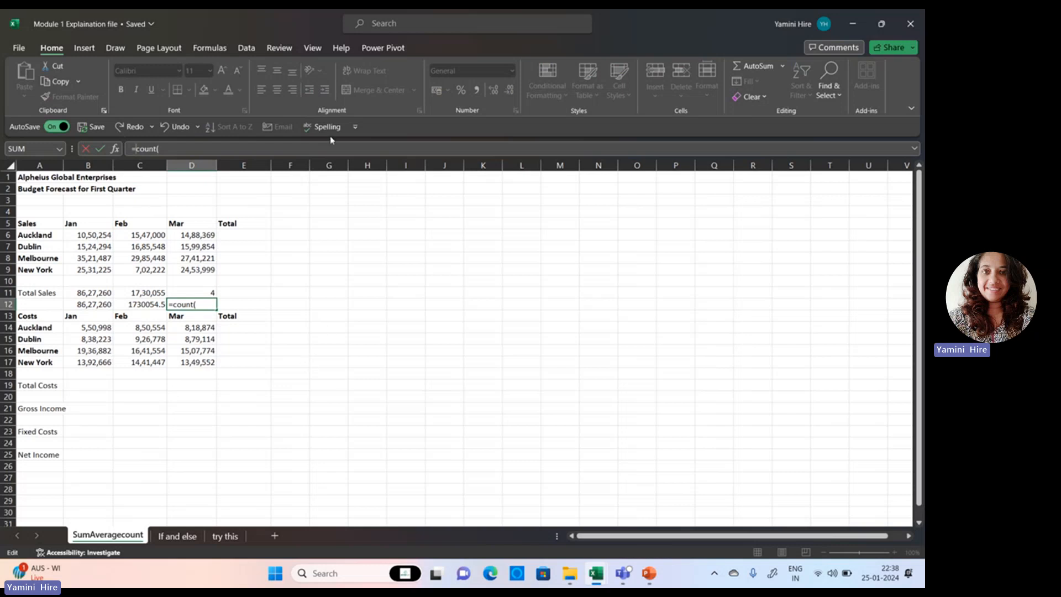
pyautogui.click(177, 536)
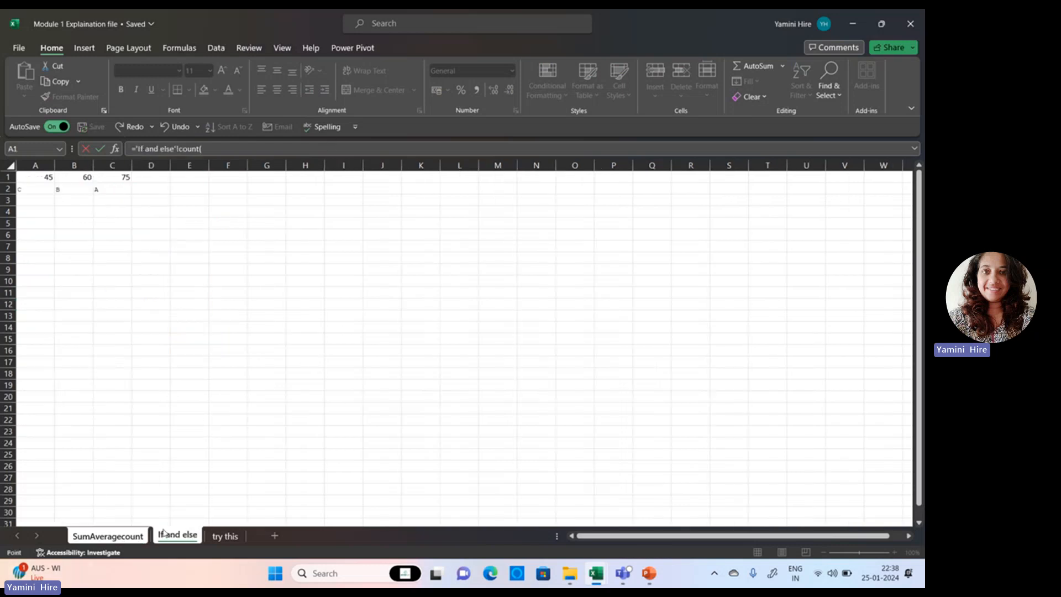
pyautogui.moveTo(44, 188); pyautogui.dragTo(104, 192)
pyautogui.press('Delete')
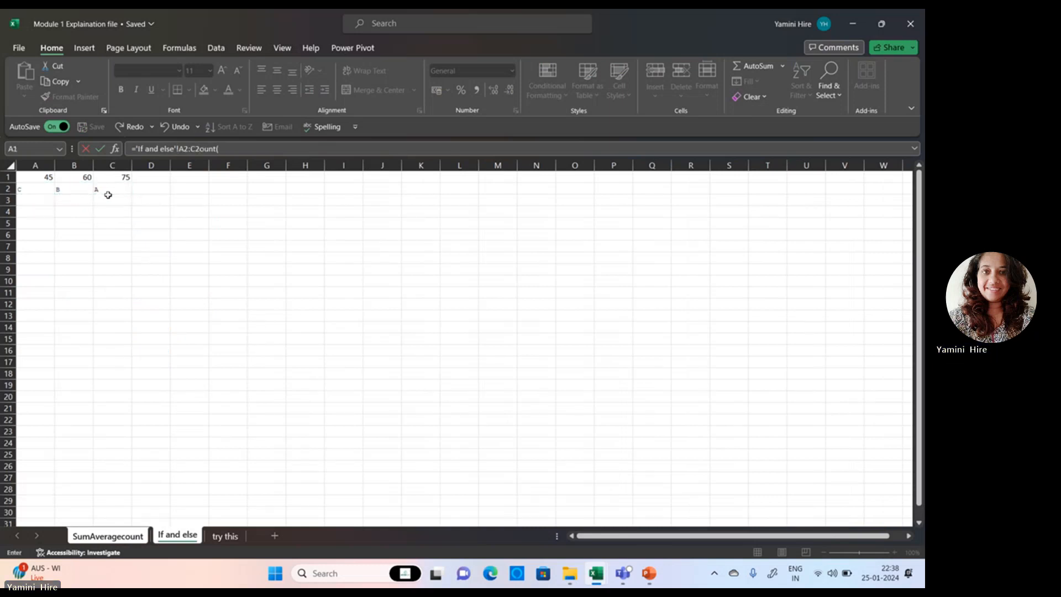
pyautogui.press('Return')
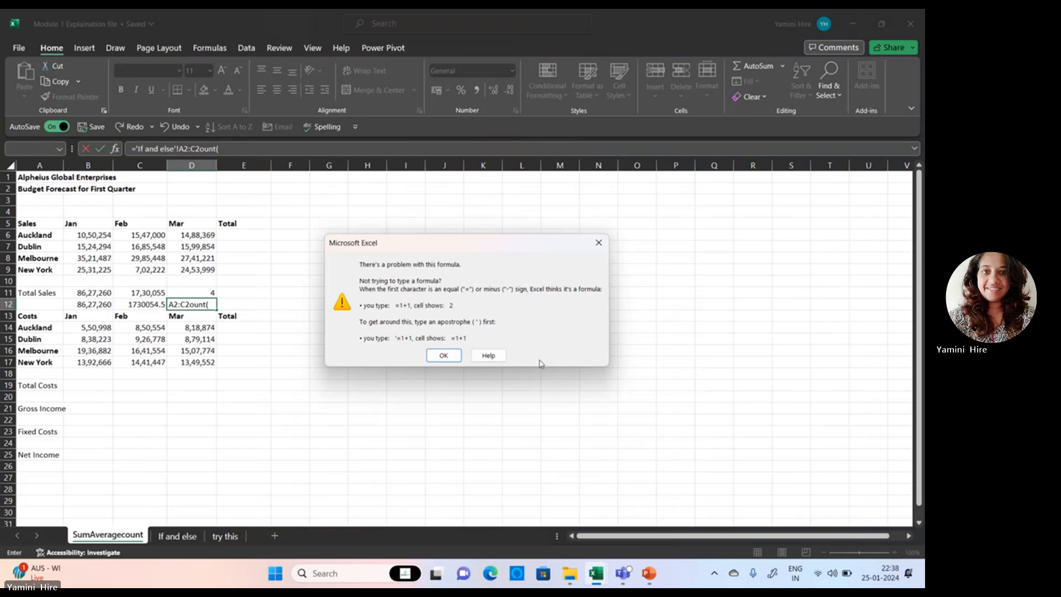
pyautogui.click(444, 355)
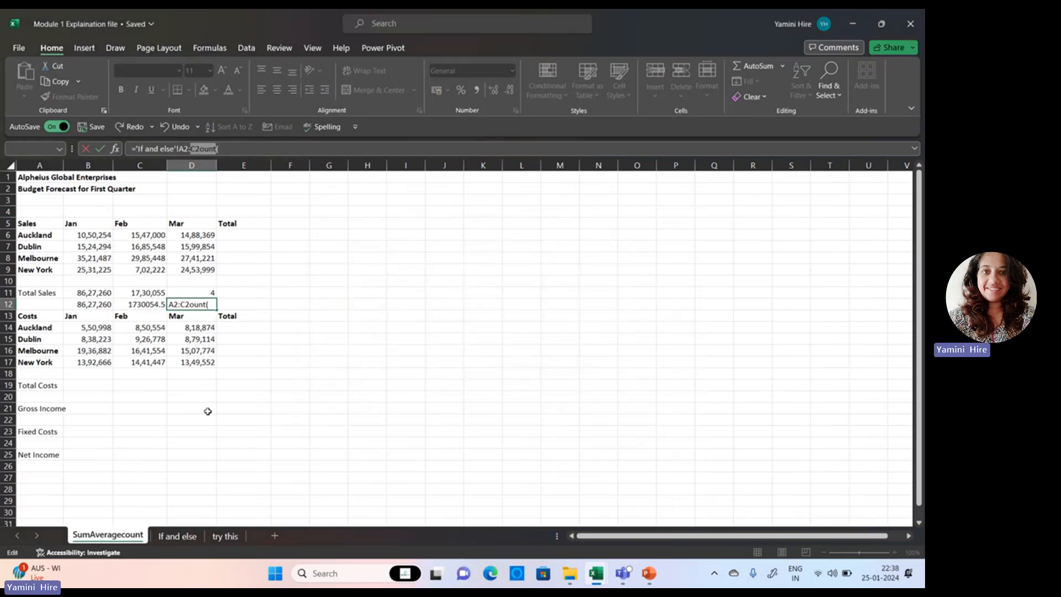
# Discard the broken formula that refers to the If and else sheet in D12
pyautogui.hotkey('ctrl', 'z')
pyautogui.hotkey('ctrl', 'z')
pyautogui.hotkey('ctrl', 'z')
pyautogui.hotkey('ctrl', 'z')
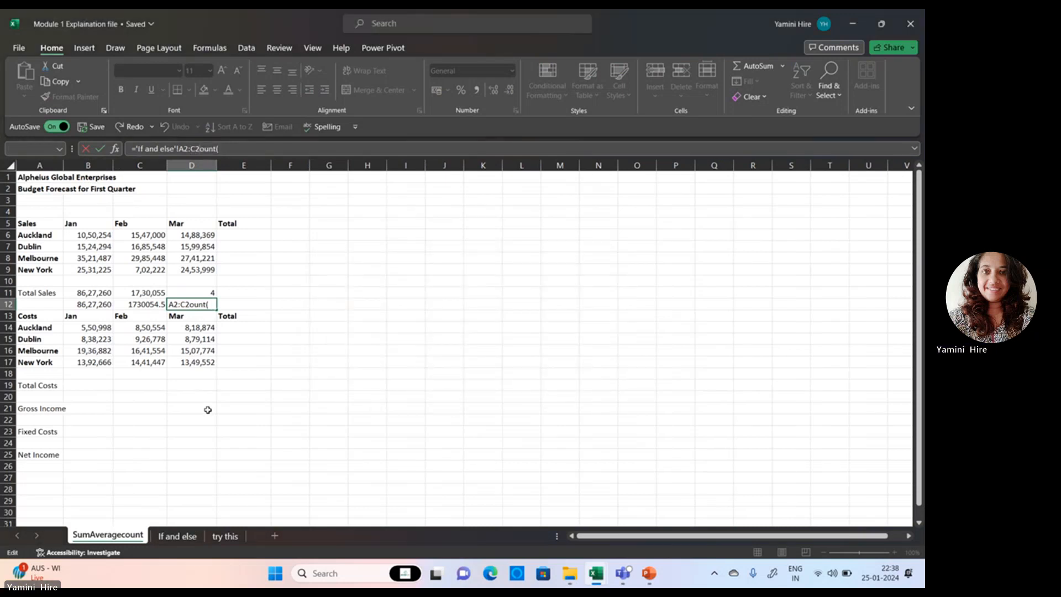
pyautogui.press('Return')
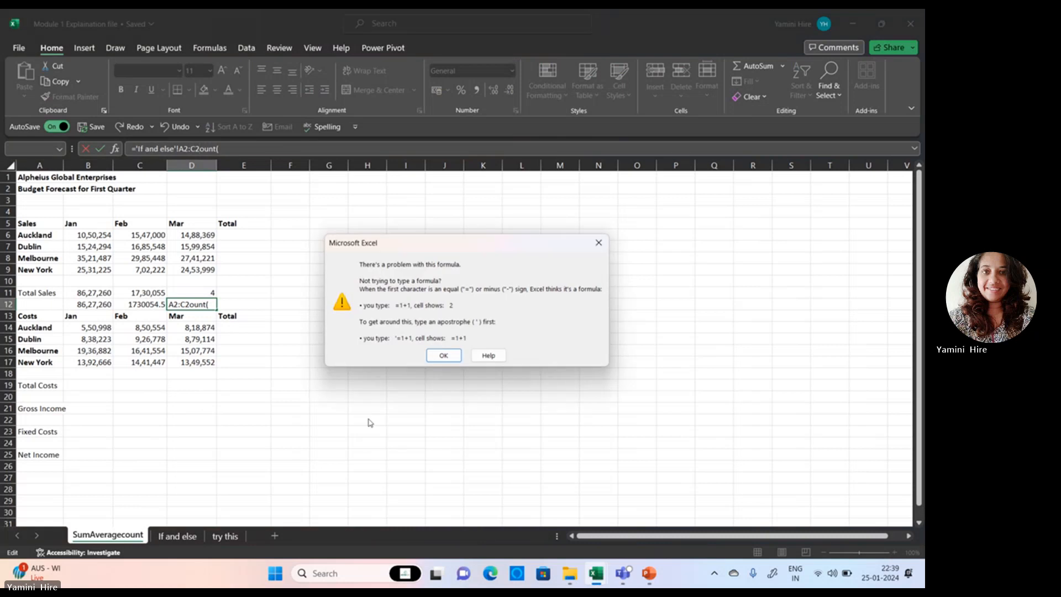
pyautogui.click(443, 355)
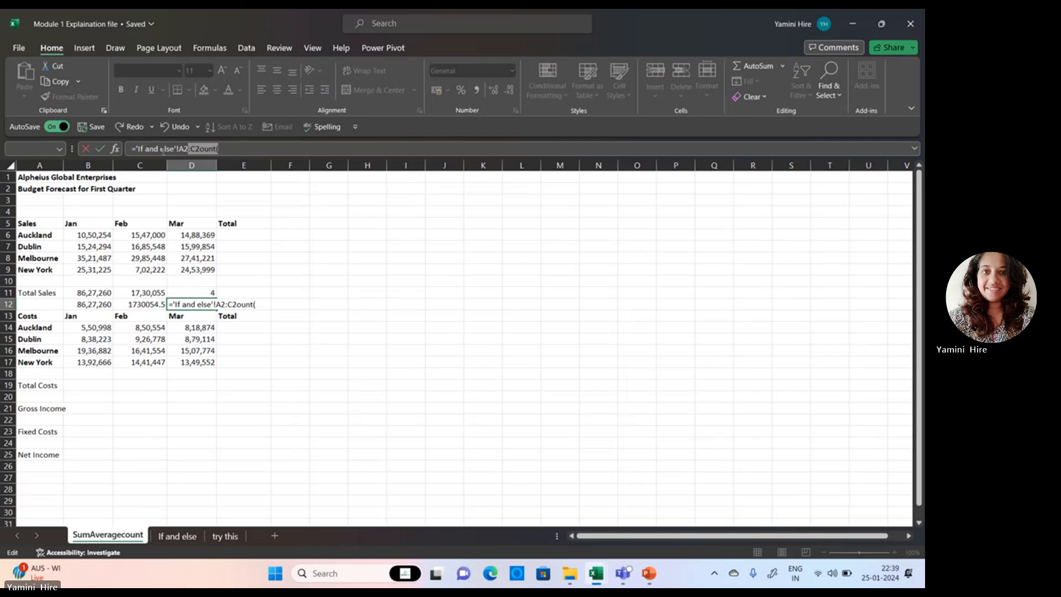
pyautogui.click(85, 148)
pyautogui.click(198, 430)
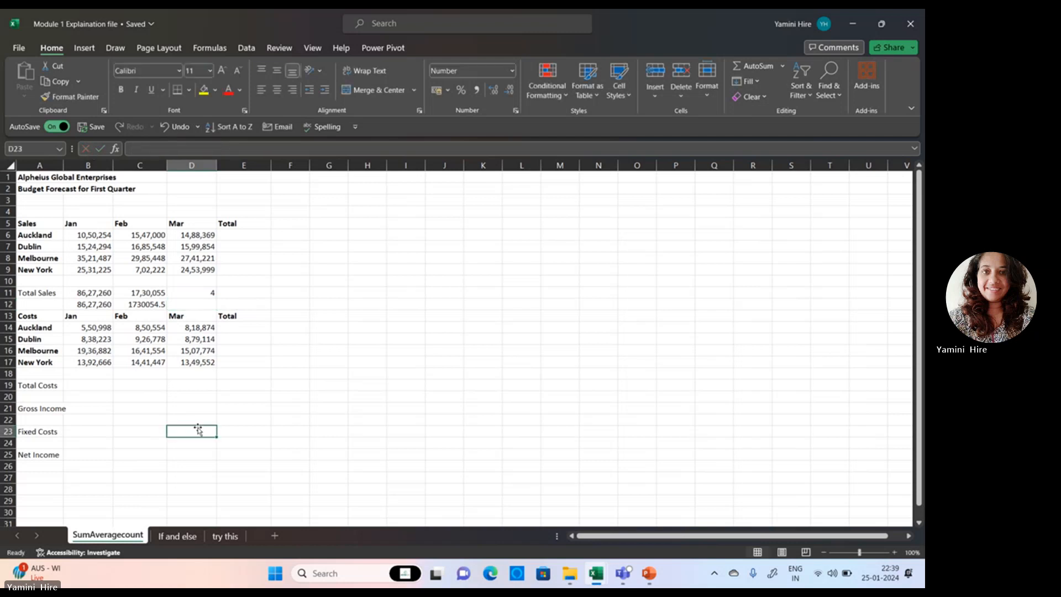
# Clear the existing grade formulas from A2:C2 on the If and else worksheet
pyautogui.click(177, 537)
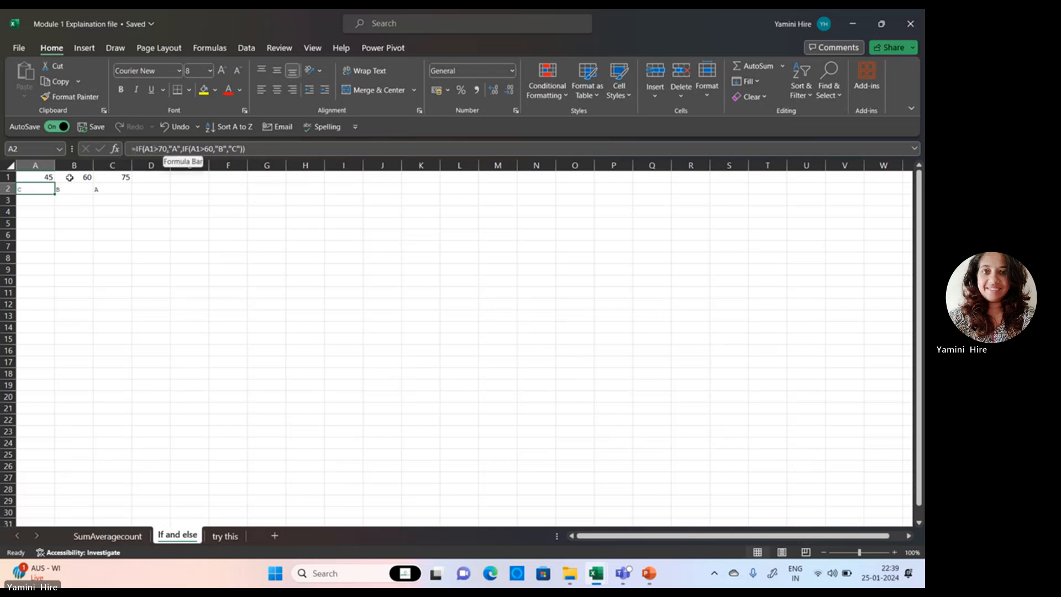
pyautogui.moveTo(54, 193); pyautogui.dragTo(100, 190)
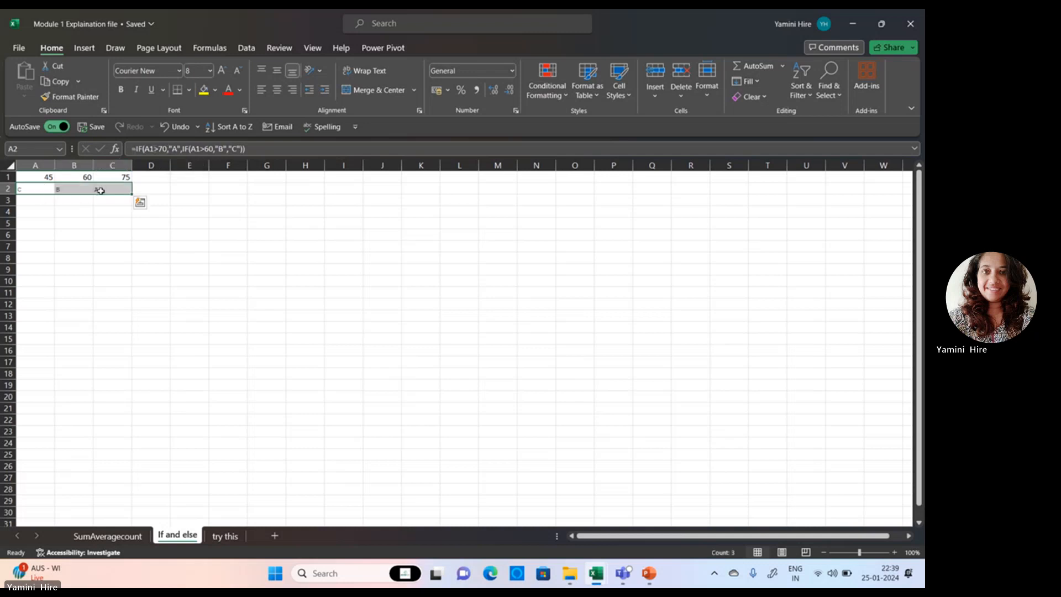
pyautogui.press('Delete')
# Enter the formula =IF(A1>50,"Pass","fail") in A2 to grade the mark in A1
pyautogui.click(25, 186)
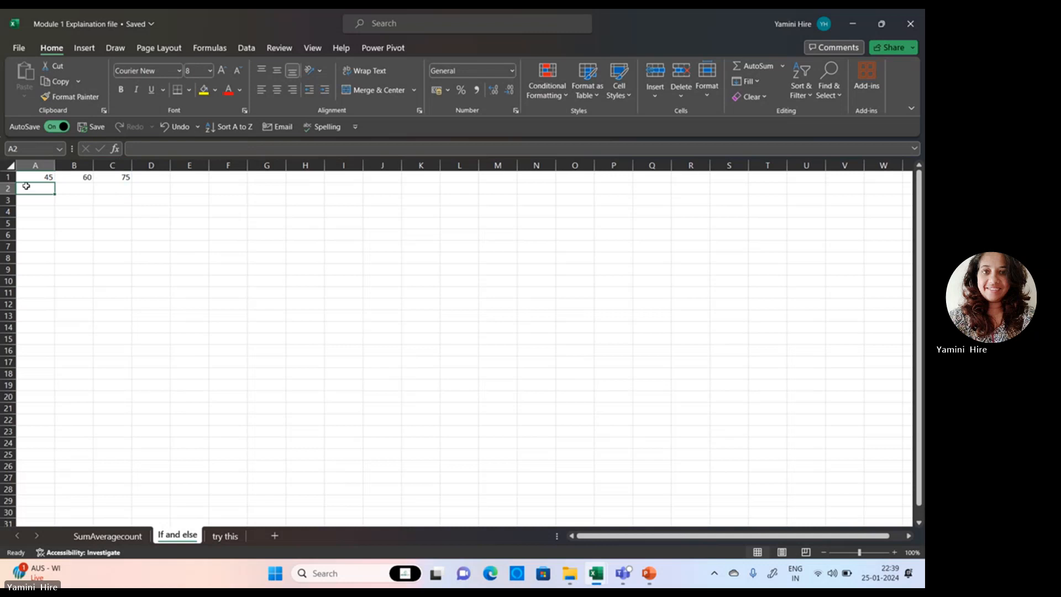
pyautogui.write('=')
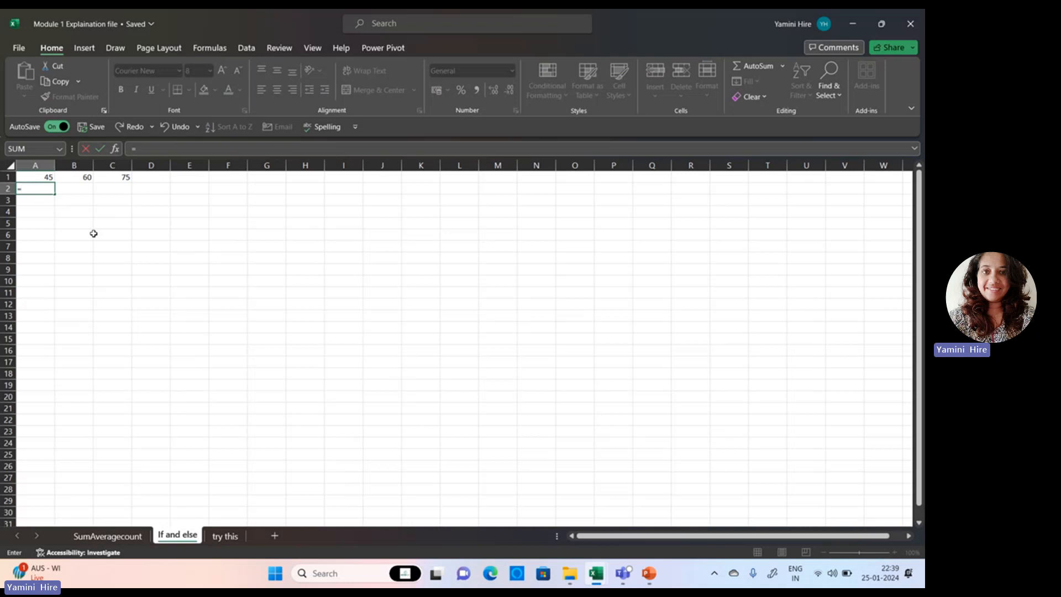
pyautogui.write('if')
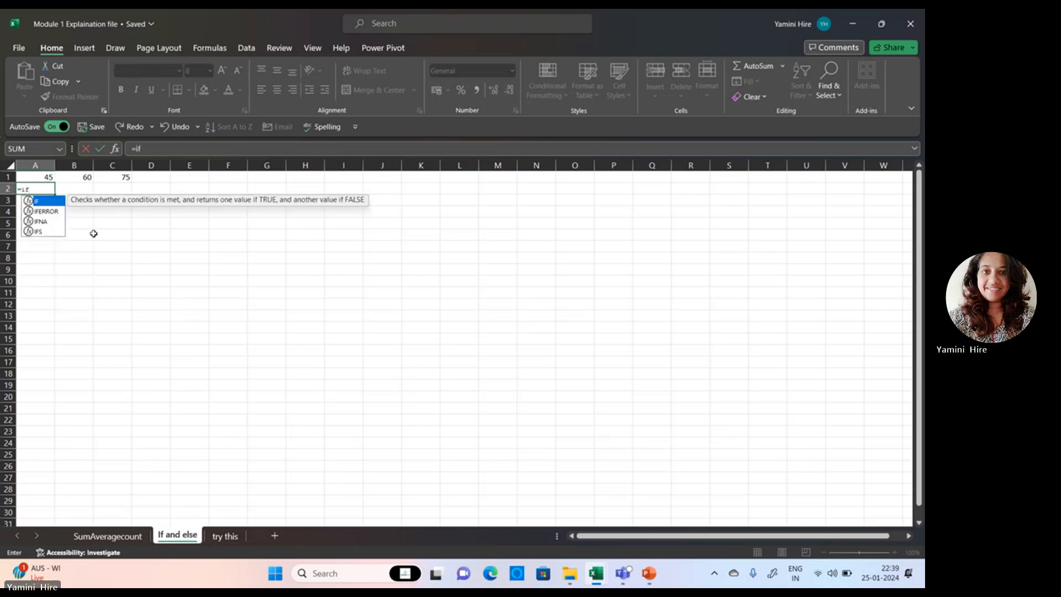
pyautogui.write('(')
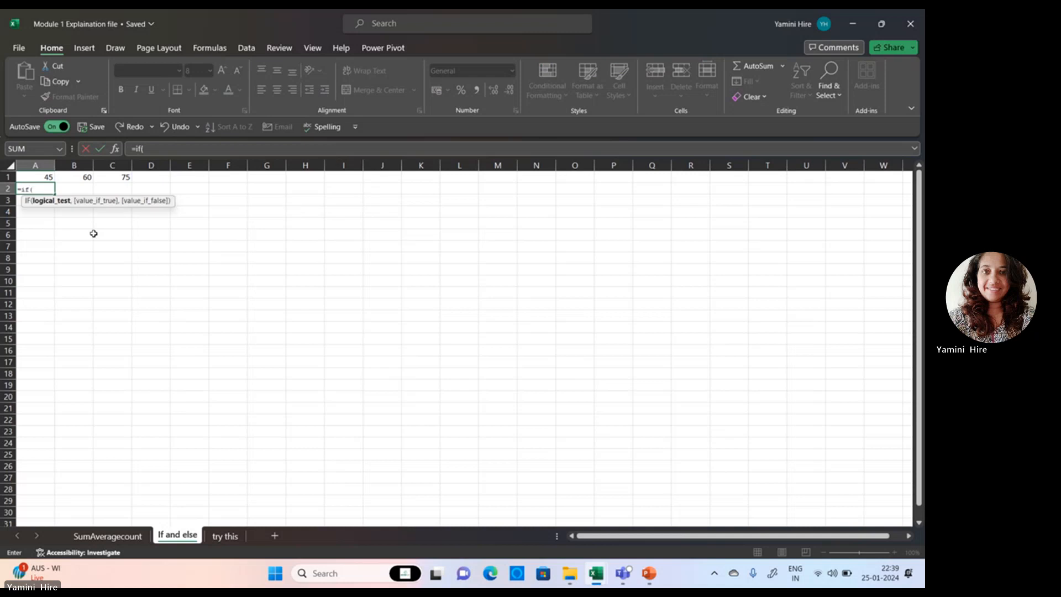
pyautogui.click(44, 177)
pyautogui.write('>50,')
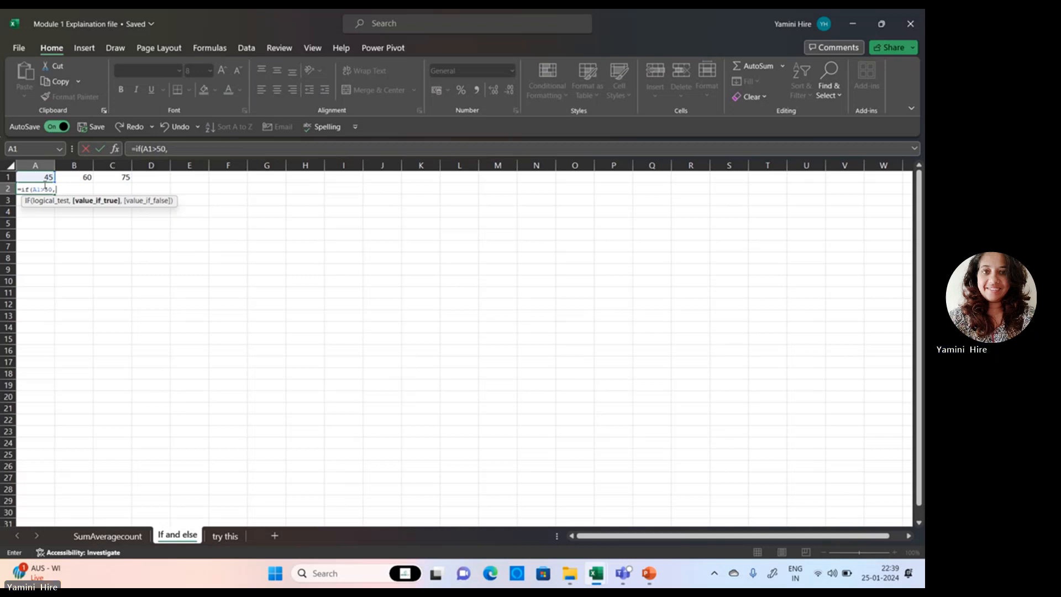
pyautogui.write('"Pass",')
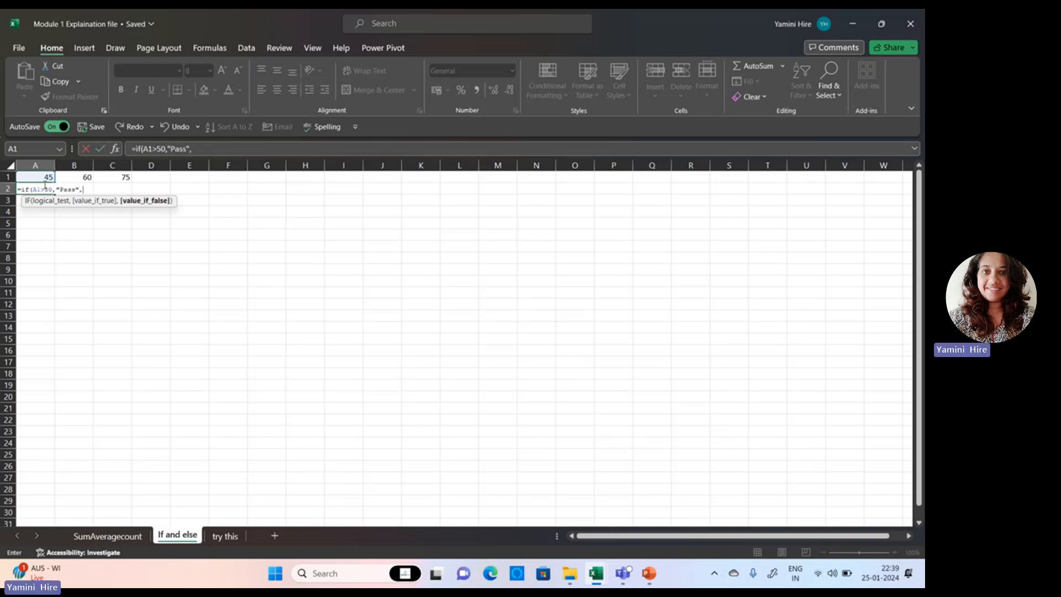
pyautogui.write('"fail")')
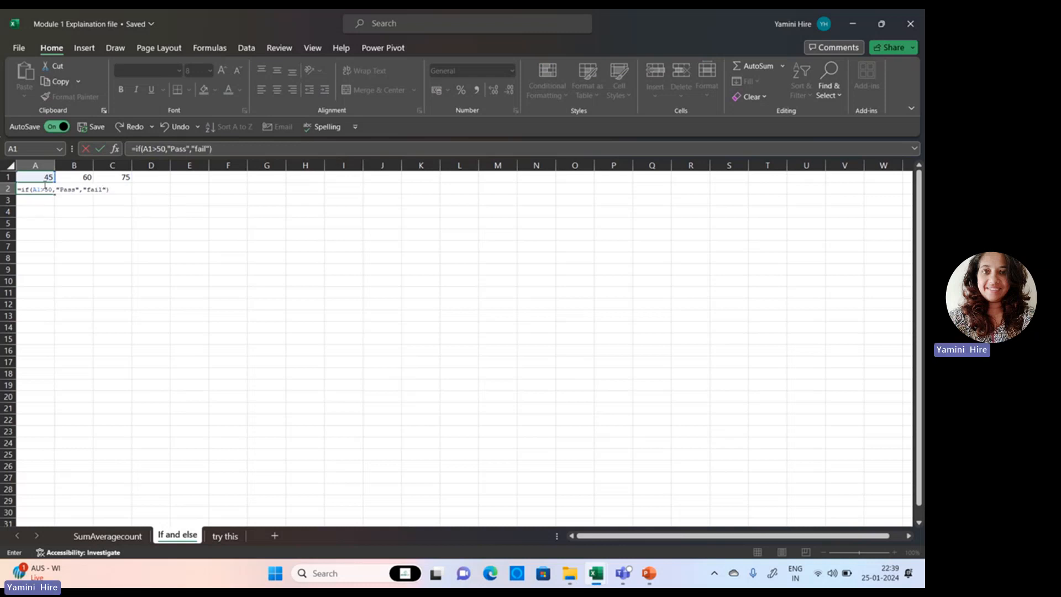
pyautogui.press('BackSpace')
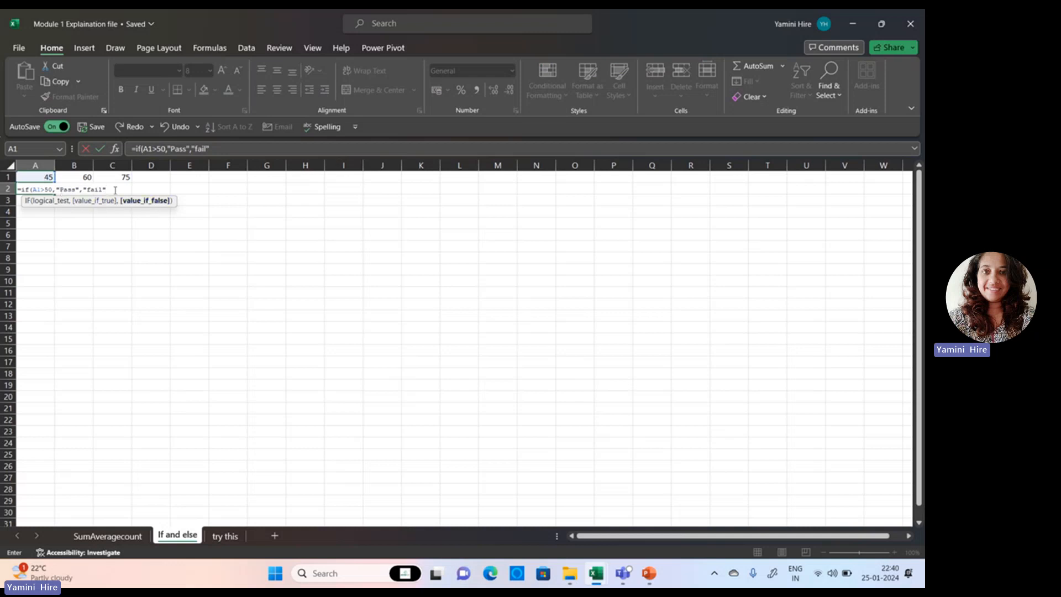
pyautogui.write(')')
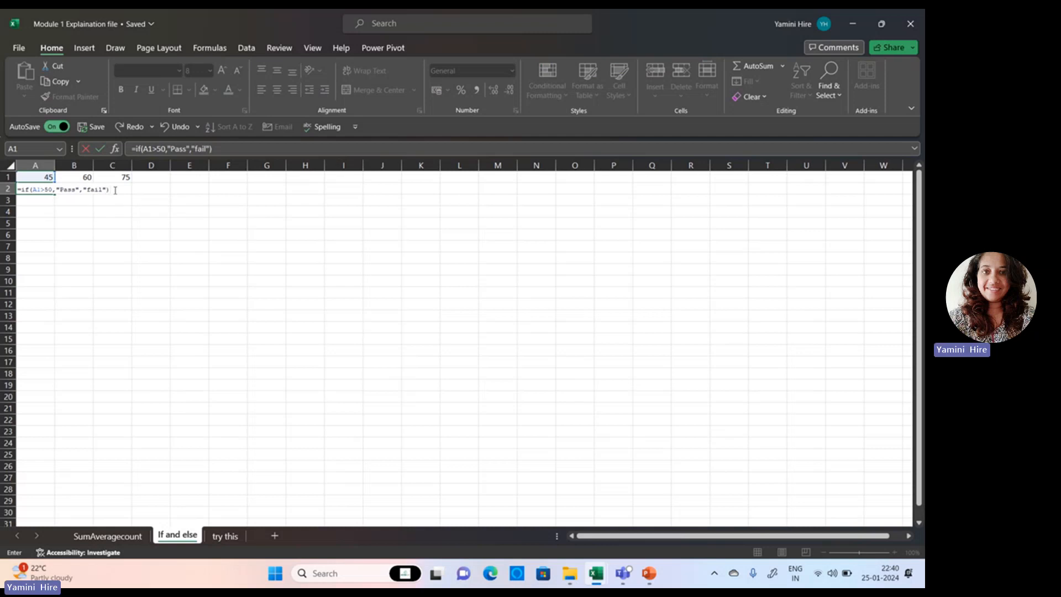
pyautogui.press('Return')
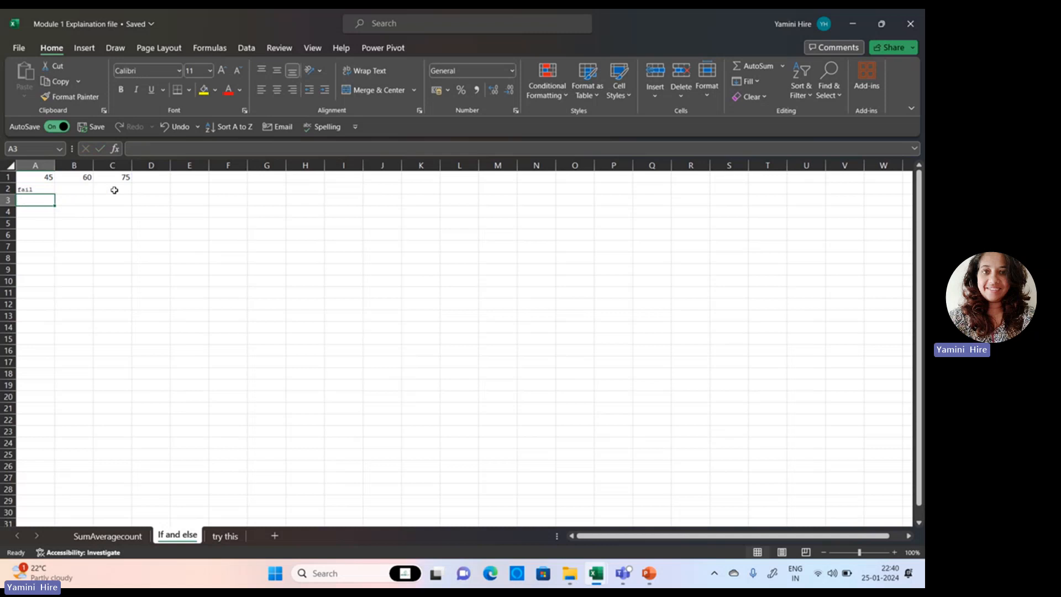
# Fill the pass/fail formula from A2 across to C2
pyautogui.click(38, 191)
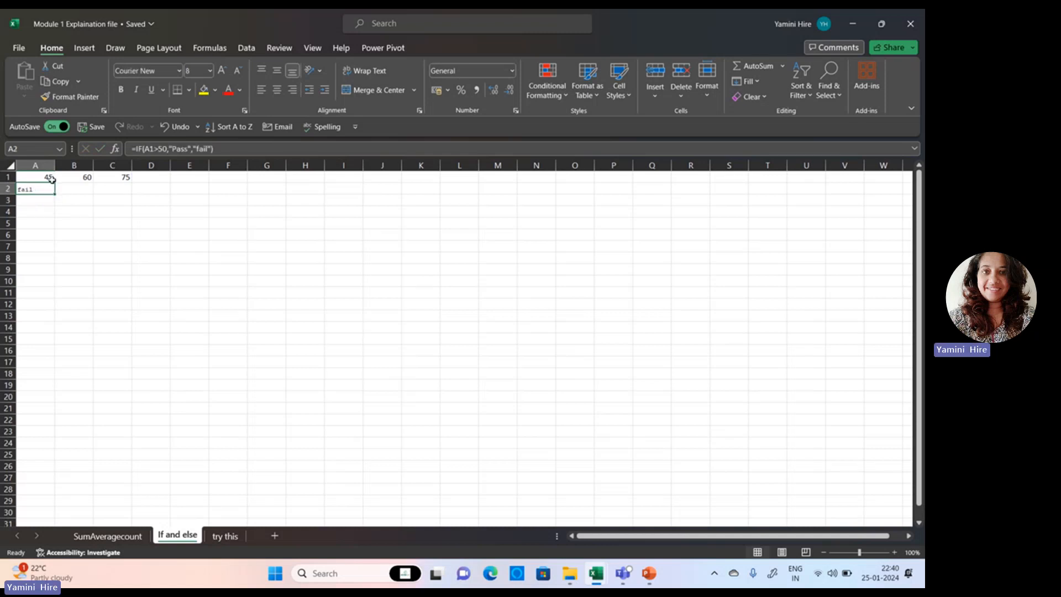
pyautogui.click(41, 208)
pyautogui.click(39, 190)
pyautogui.moveTo(56, 194)
pyautogui.mouseDown()
pyautogui.moveTo(118, 194)
pyautogui.moveTo(63, 196)
pyautogui.mouseUp()
pyautogui.moveTo(55, 197); pyautogui.dragTo(55, 196)
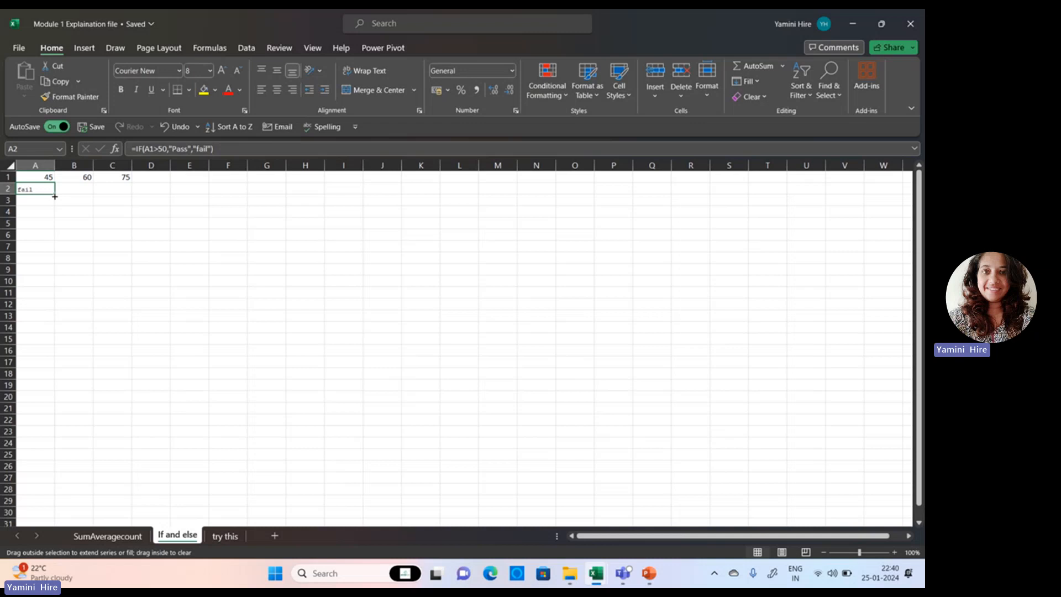
pyautogui.moveTo(55, 196); pyautogui.dragTo(54, 197)
pyautogui.moveTo(57, 195); pyautogui.dragTo(117, 192)
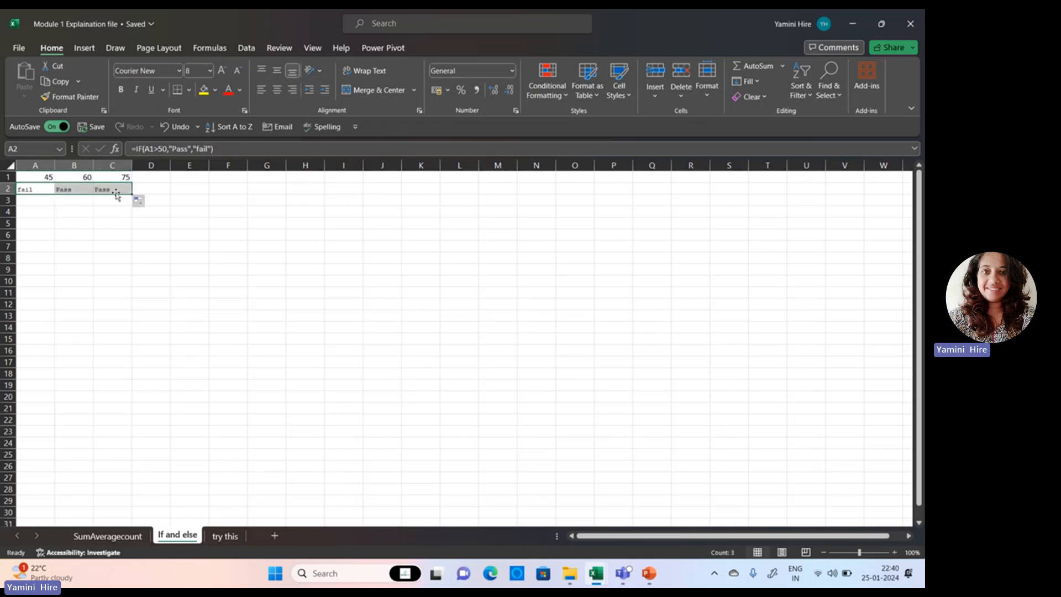
# Examine the pass/fail formulas in A2, B2 and C2 to compare which mark cell each one tests
pyautogui.click(91, 246)
pyautogui.click(74, 190)
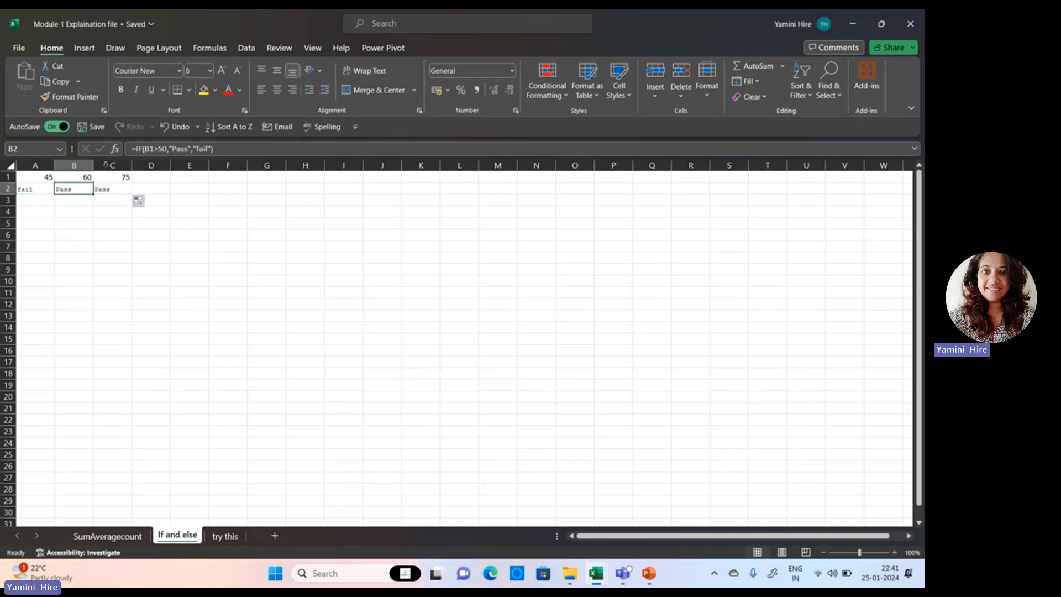
pyautogui.click(38, 187)
pyautogui.press('Right')
pyautogui.press('Right')
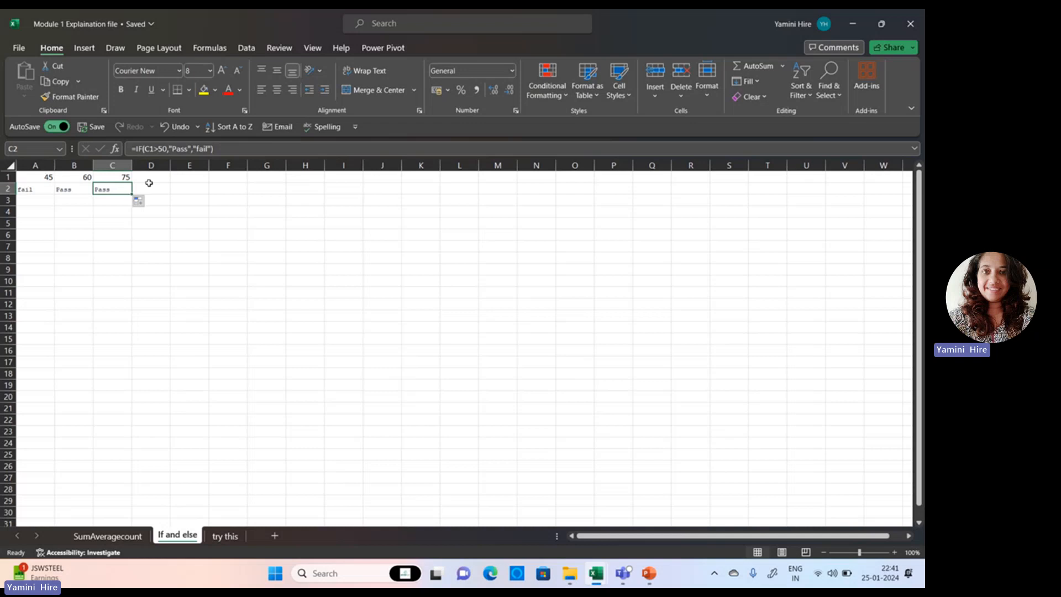
pyautogui.click(59, 189)
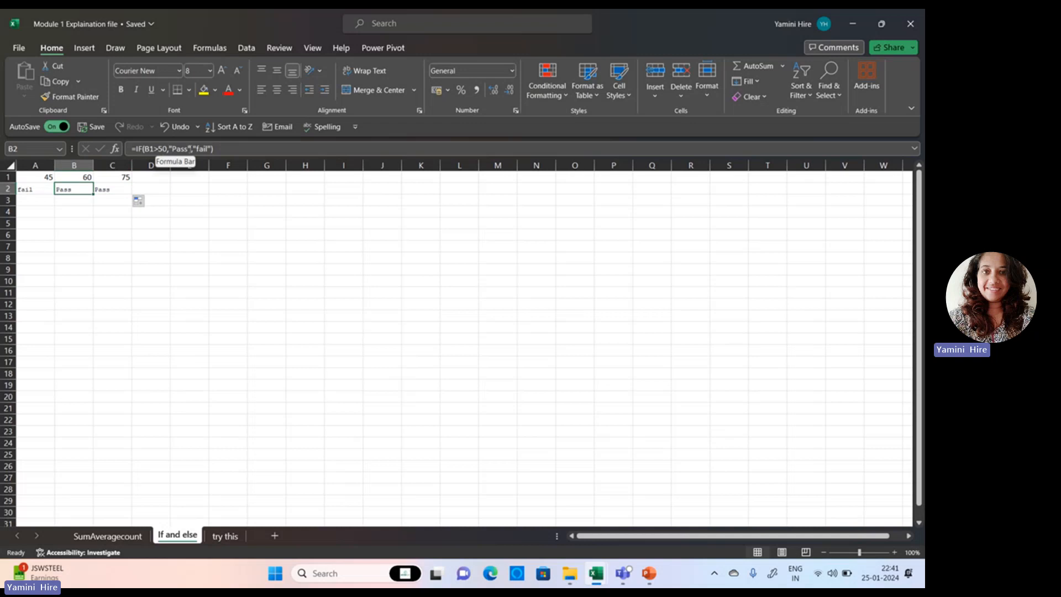
pyautogui.click(113, 190)
# In the A2 formula, replace the "Pass" result with A and set the condition to A1>60
pyautogui.click(36, 188)
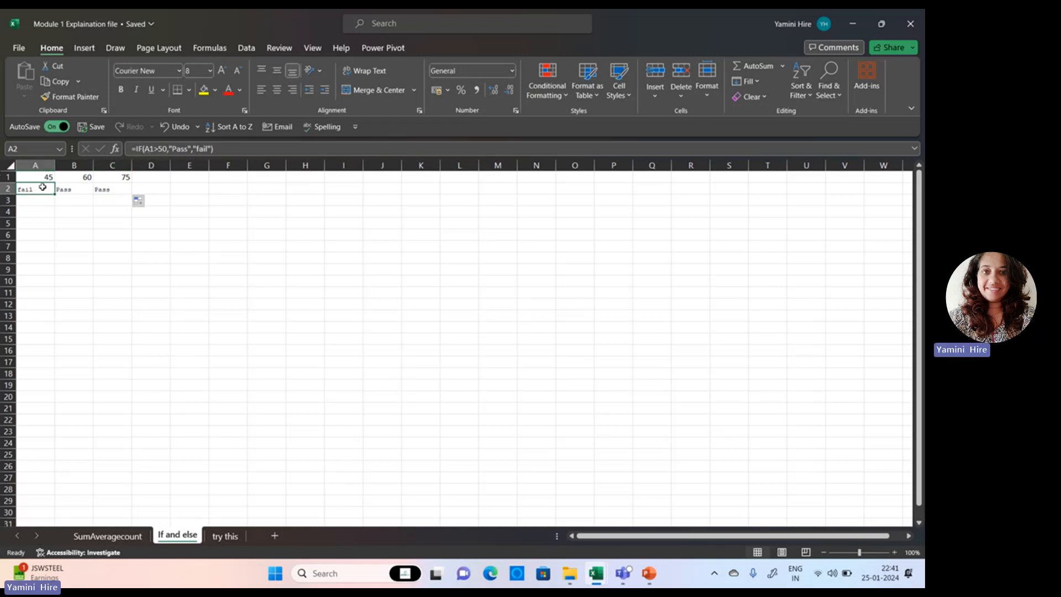
pyautogui.click(190, 153)
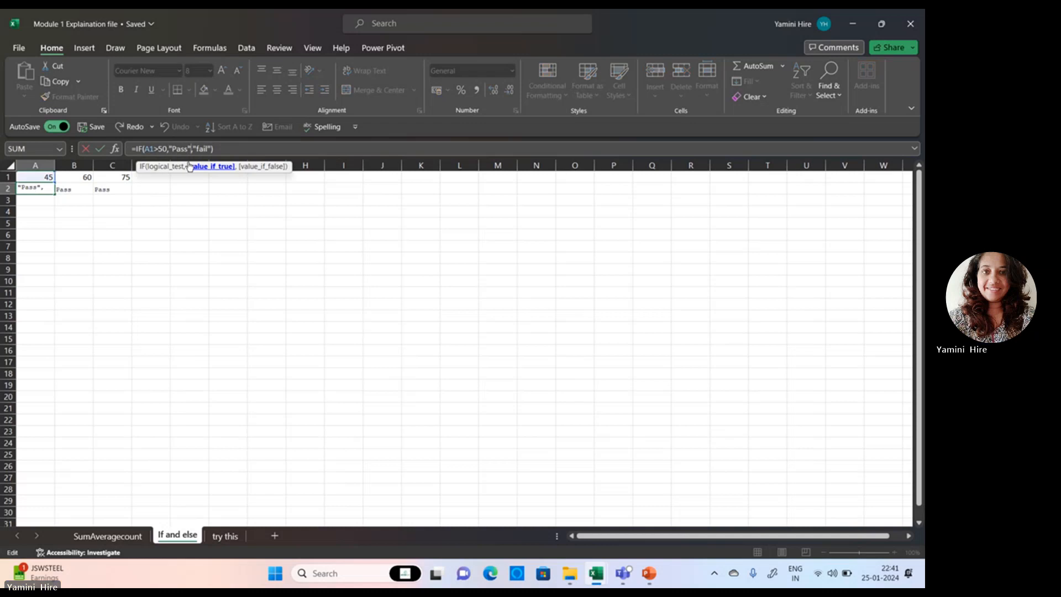
pyautogui.press('BackSpace')
pyautogui.press('BackSpace')
pyautogui.press('BackSpace')
pyautogui.press('BackSpace')
pyautogui.press('BackSpace')
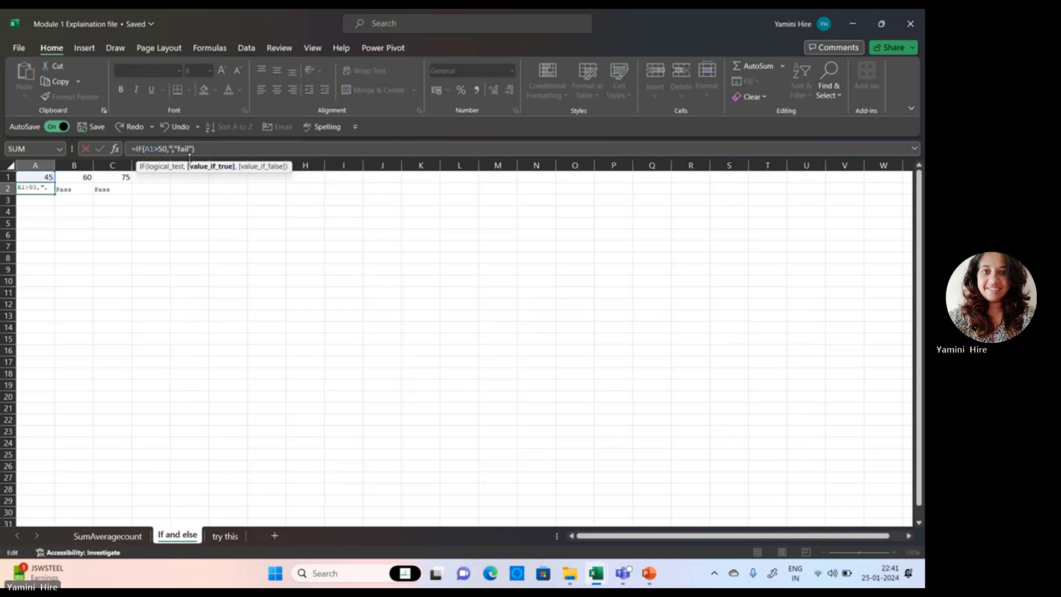
pyautogui.write('"')
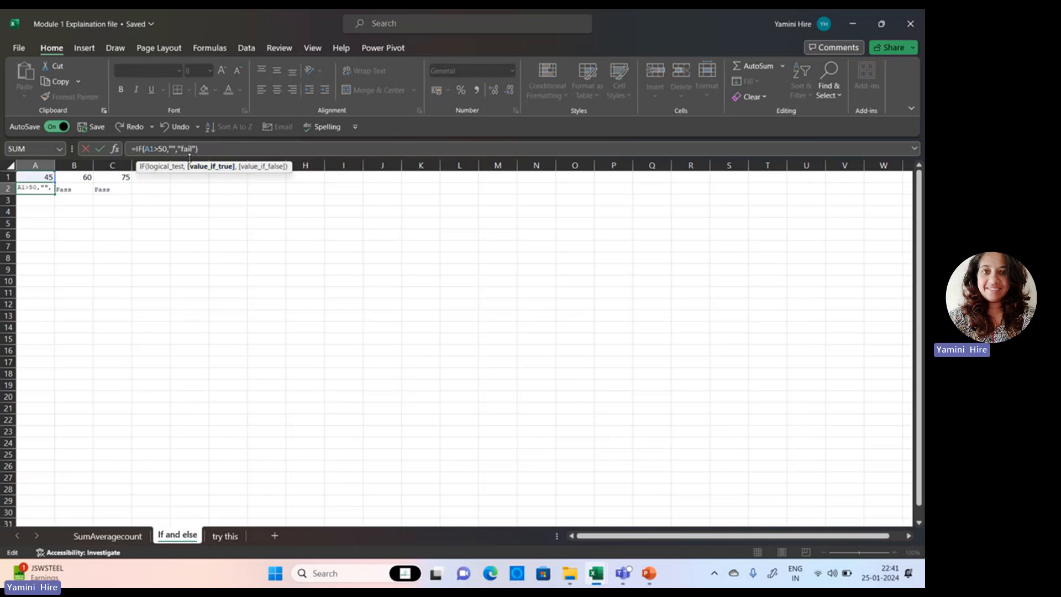
pyautogui.write('A')
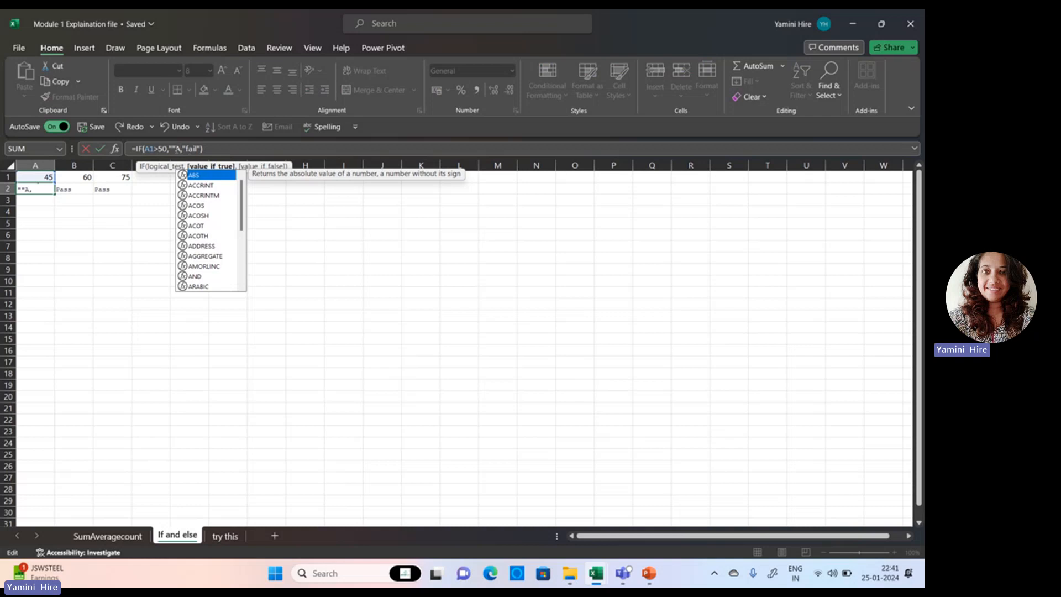
pyautogui.click(173, 150)
pyautogui.press('BackSpace')
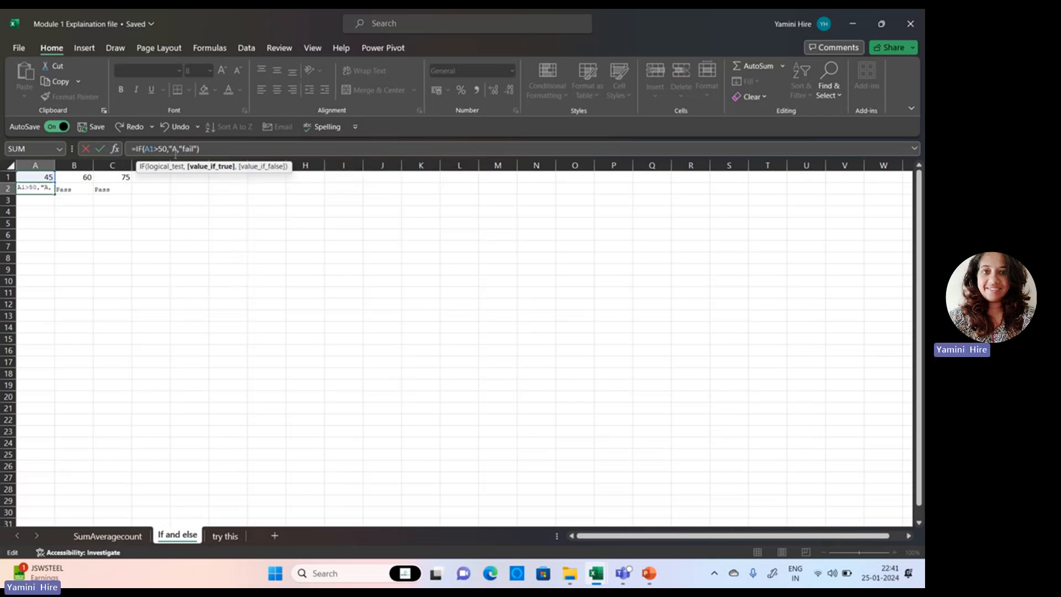
pyautogui.click(164, 149)
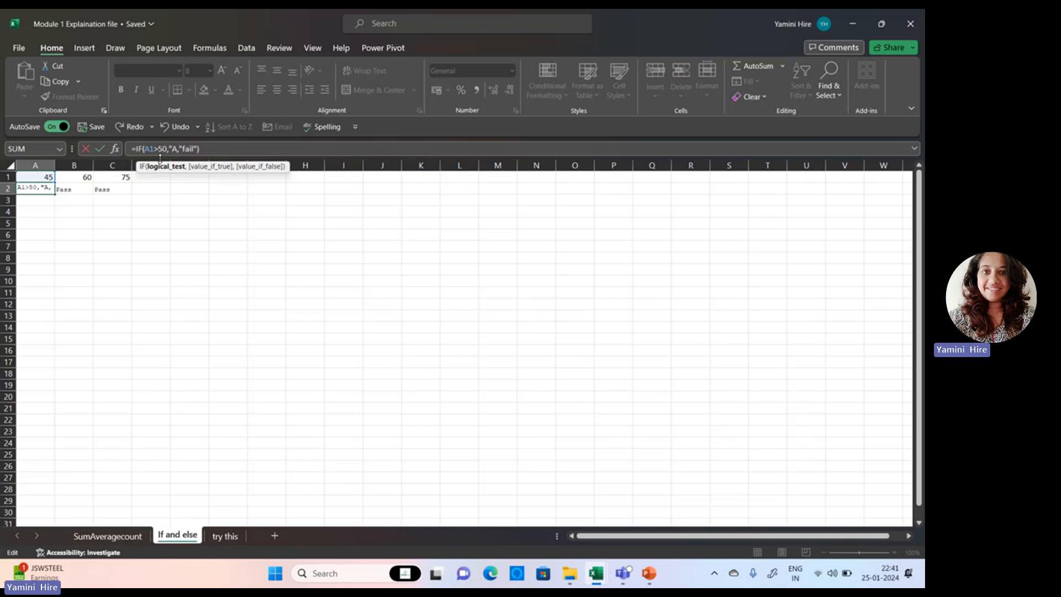
pyautogui.press('BackSpace')
pyautogui.write('6')
# Replace the "fail" result in the A2 formula with a nested IF and close the quotation marks around A
pyautogui.click(197, 148)
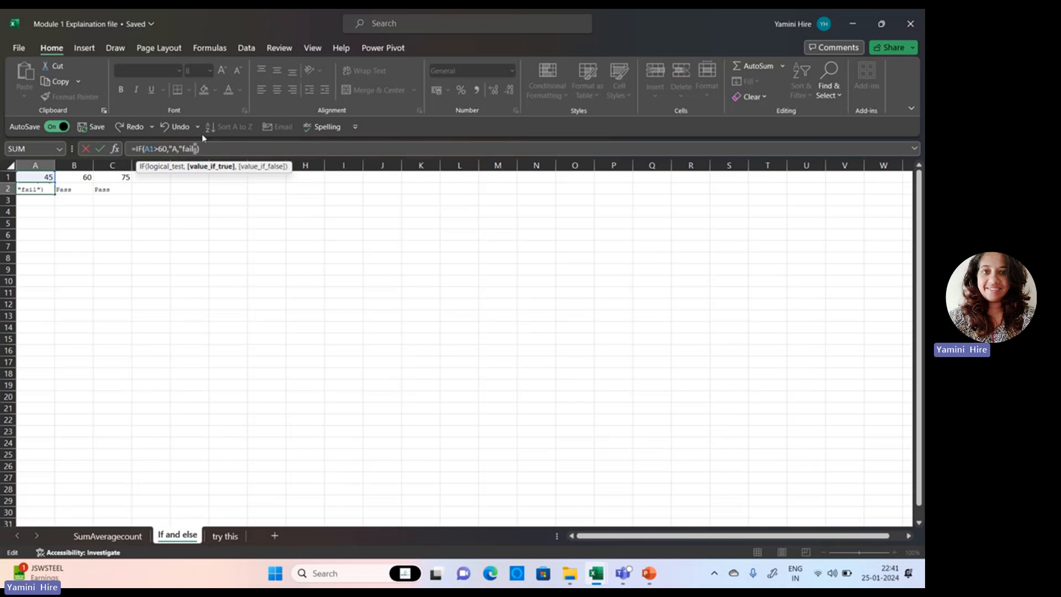
pyautogui.press('BackSpace')
pyautogui.press('BackSpace')
pyautogui.press('BackSpace')
pyautogui.press('BackSpace')
pyautogui.press('BackSpace')
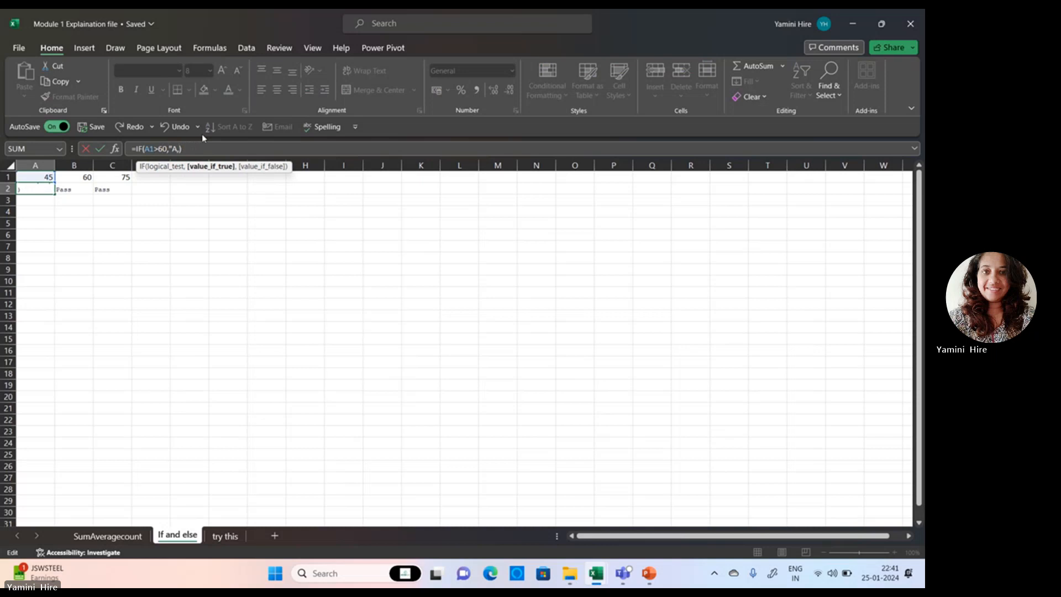
pyautogui.press('BackSpace')
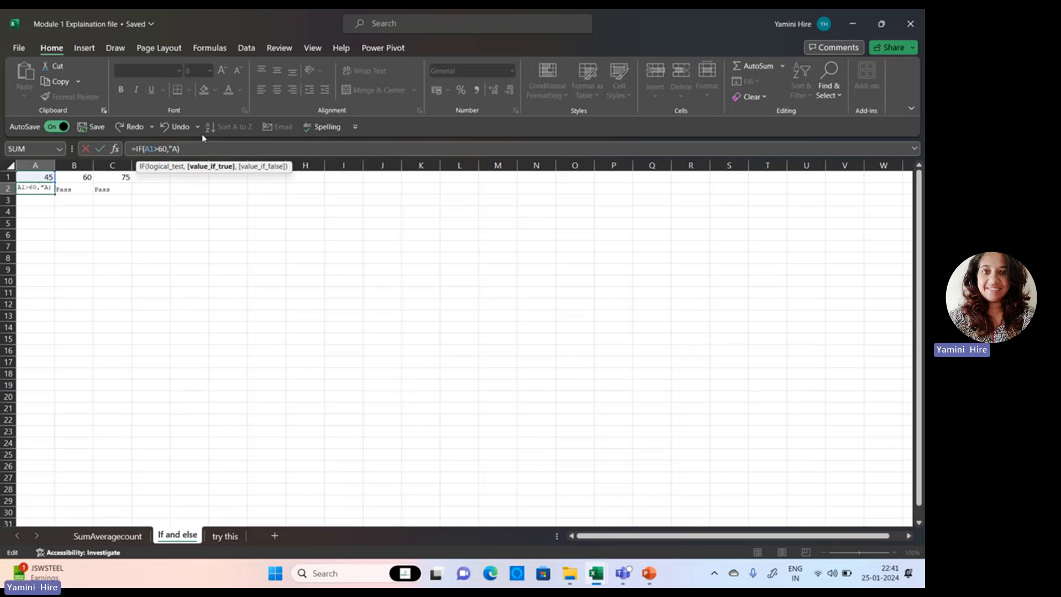
pyautogui.write('",')
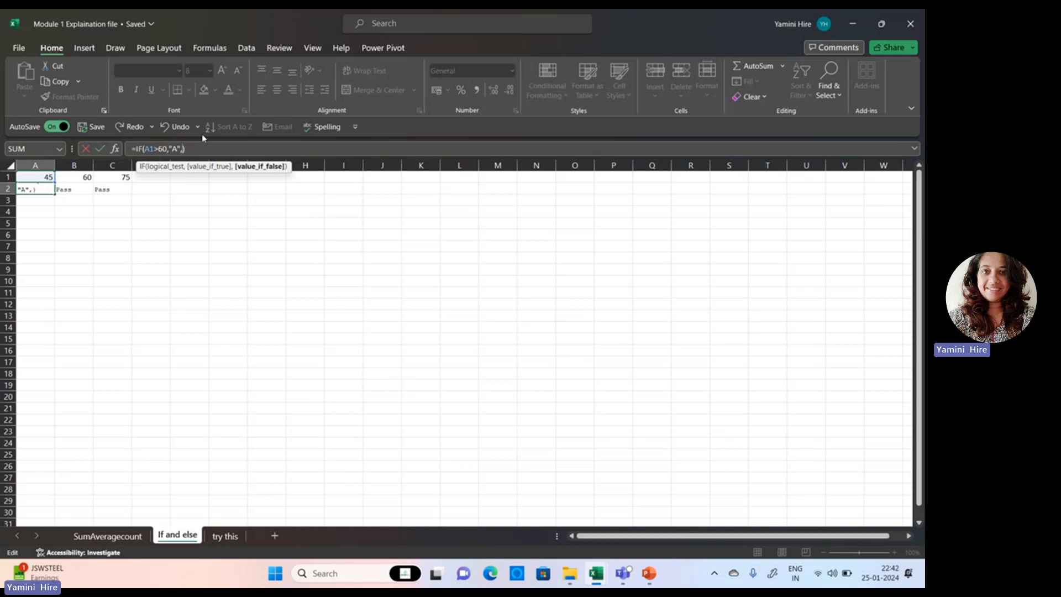
pyautogui.write('IF')
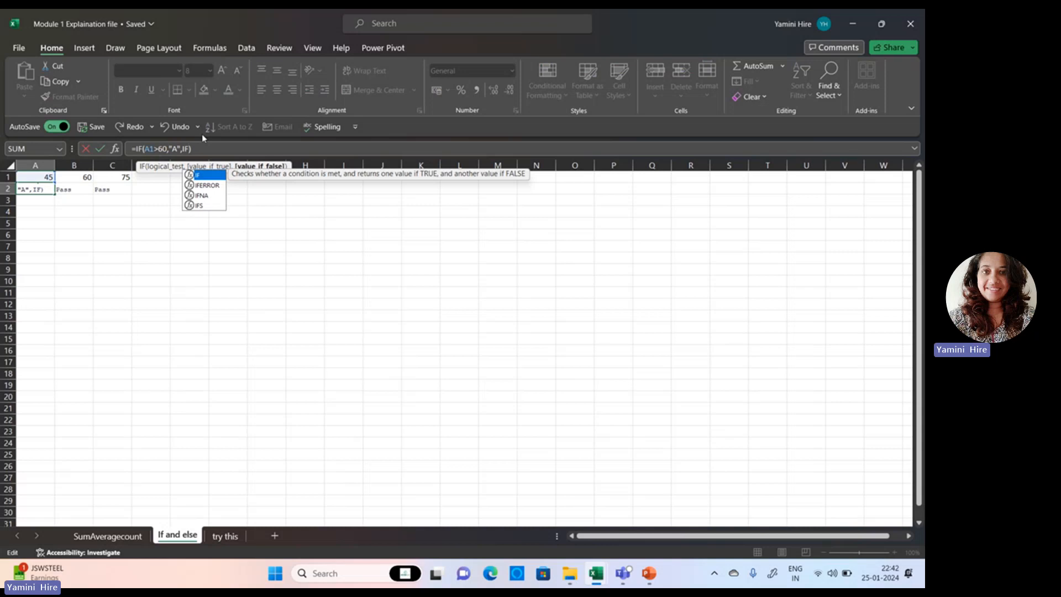
# Set the outer condition of the A2 formula to A1>70
pyautogui.click(161, 151)
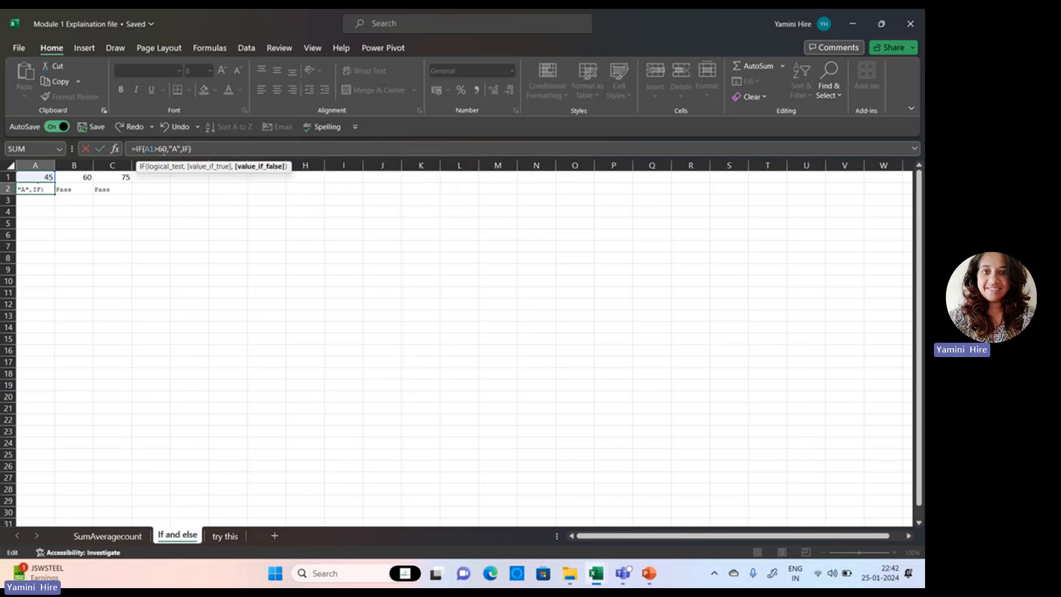
pyautogui.press('BackSpace')
pyautogui.write('7')
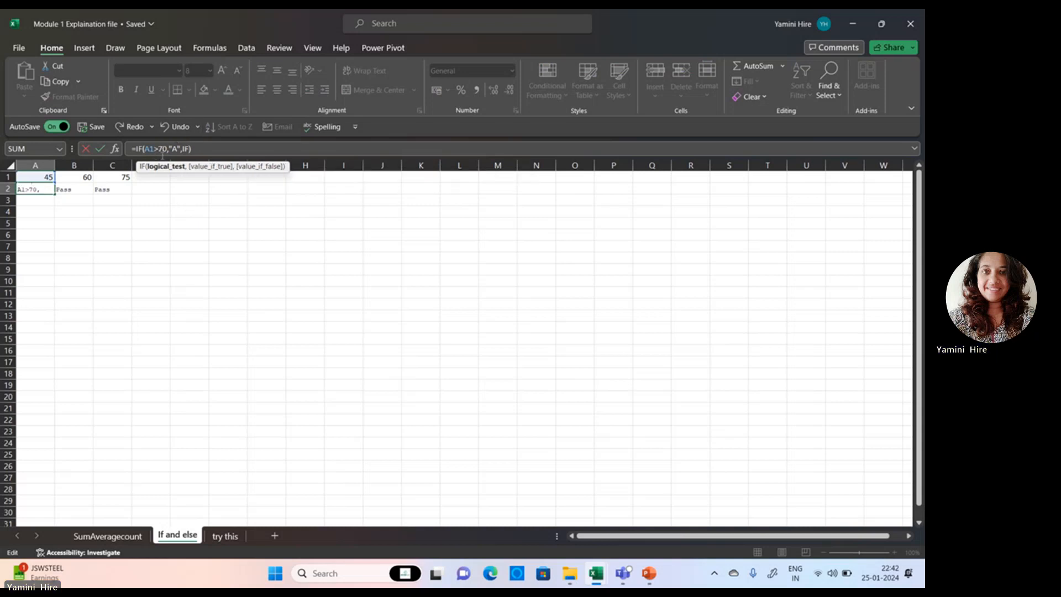
# Complete the nested IF in the A2 formula with the condition A1>60, "B" as the true result and "C" as the false result
pyautogui.click(190, 148)
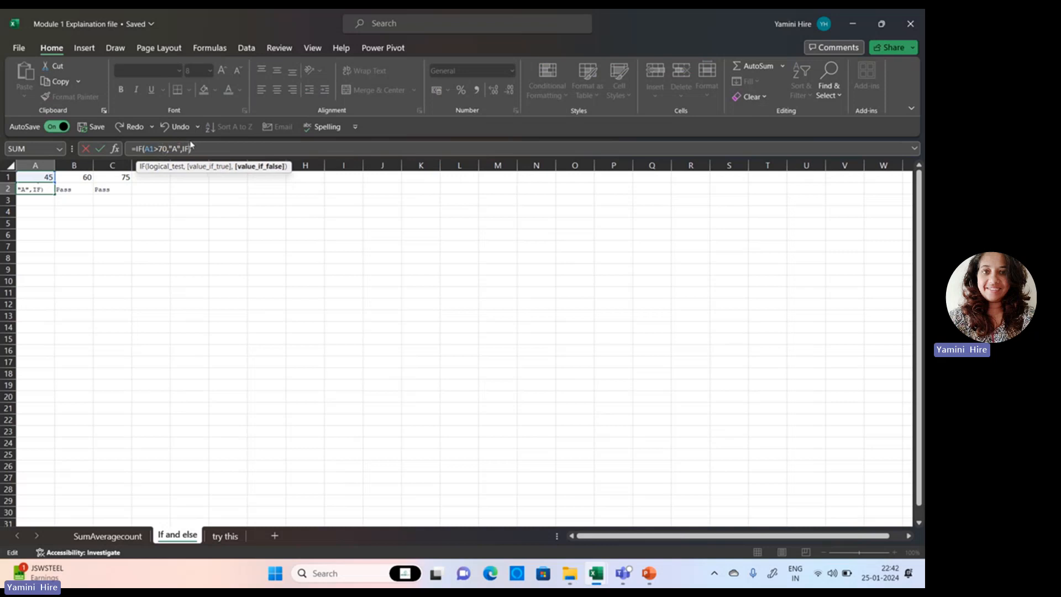
pyautogui.write('(')
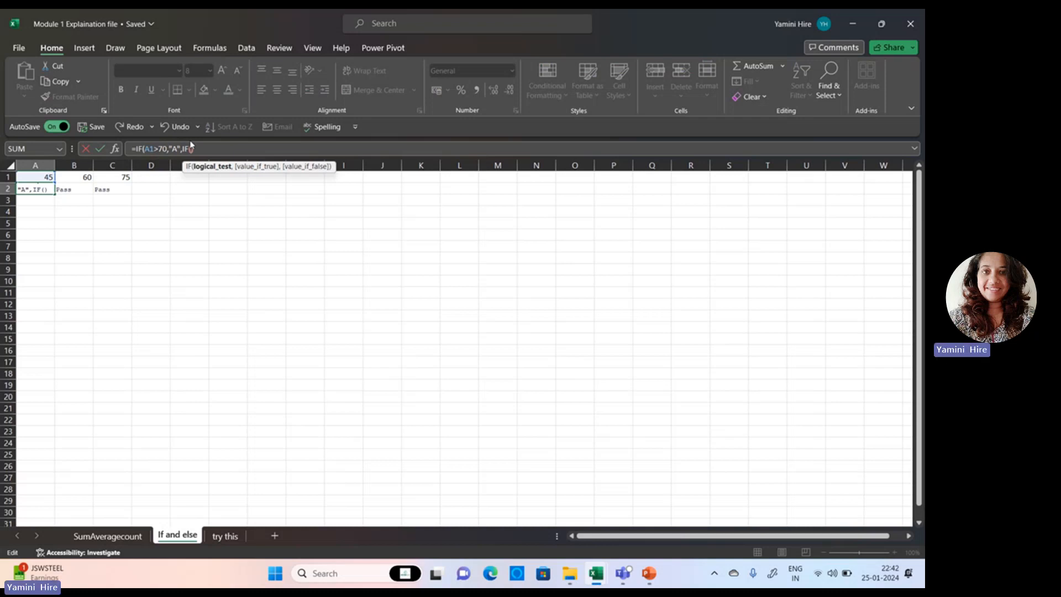
pyautogui.write('D')
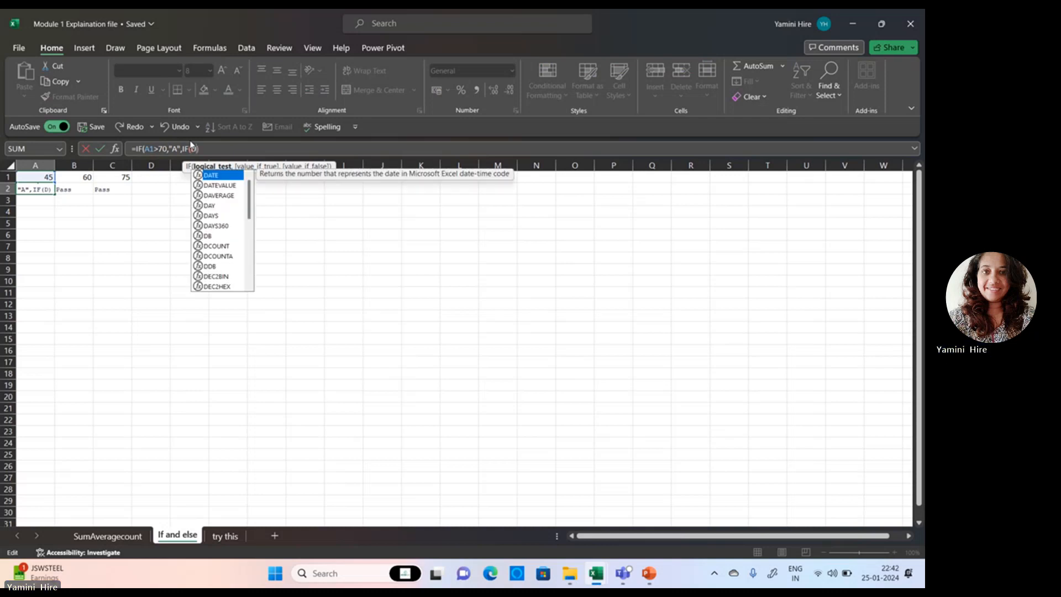
pyautogui.press('BackSpace')
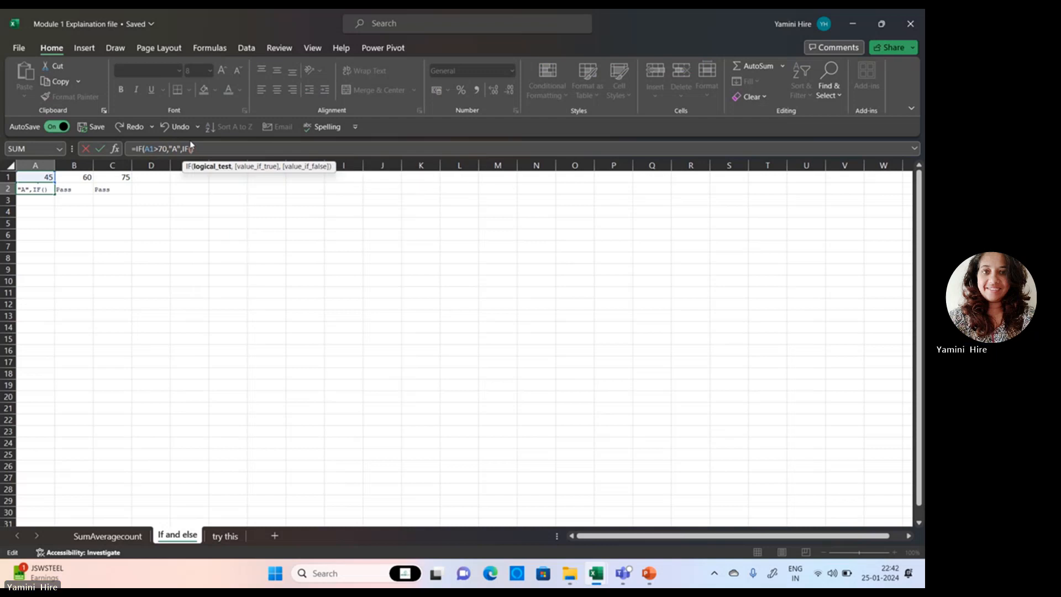
pyautogui.click(47, 177)
pyautogui.write('>60')
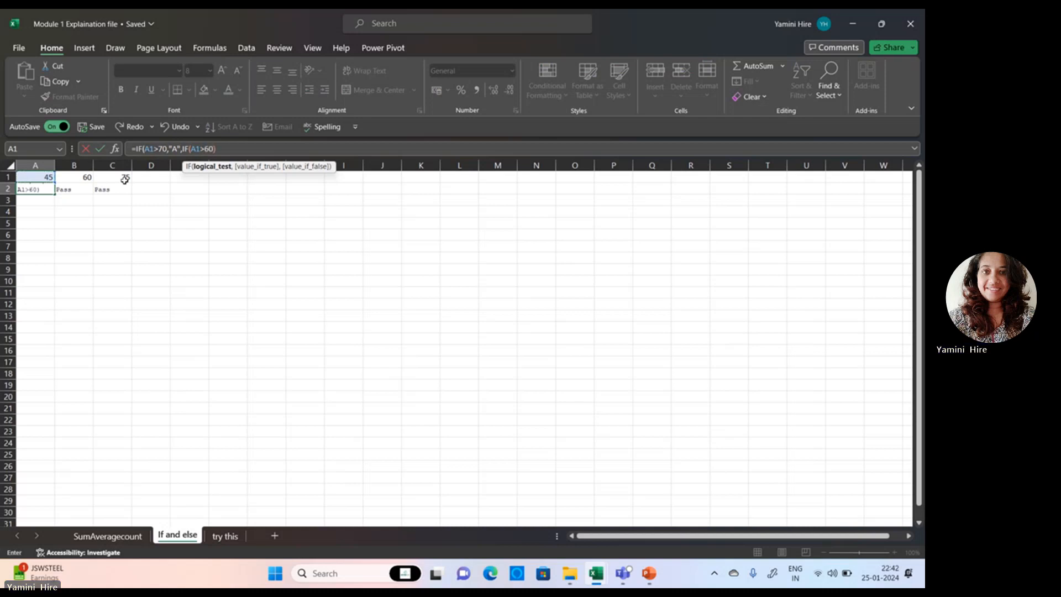
pyautogui.write(',"')
pyautogui.write('B"')
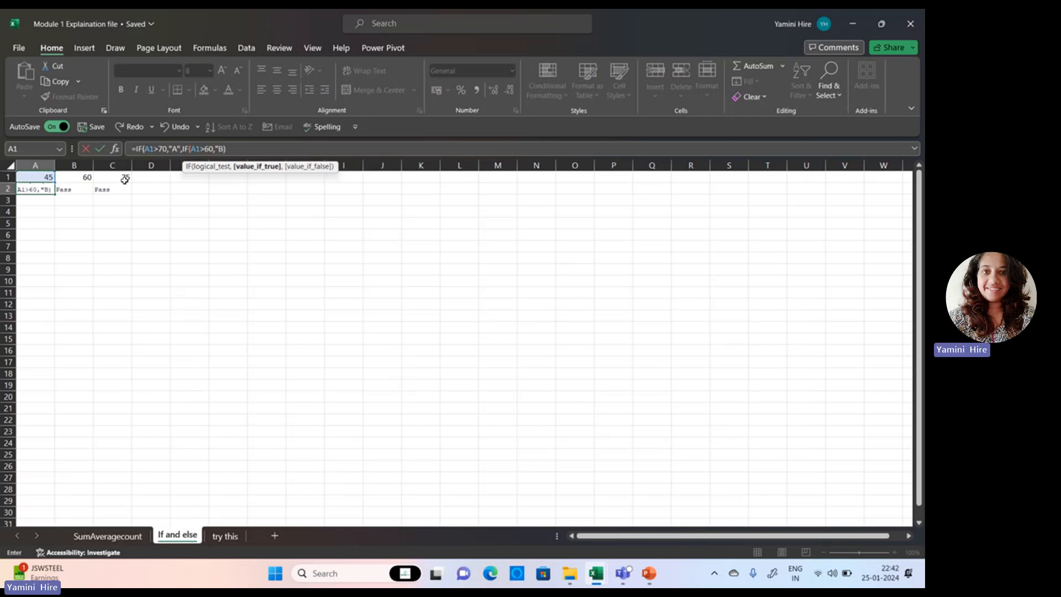
pyautogui.write(',')
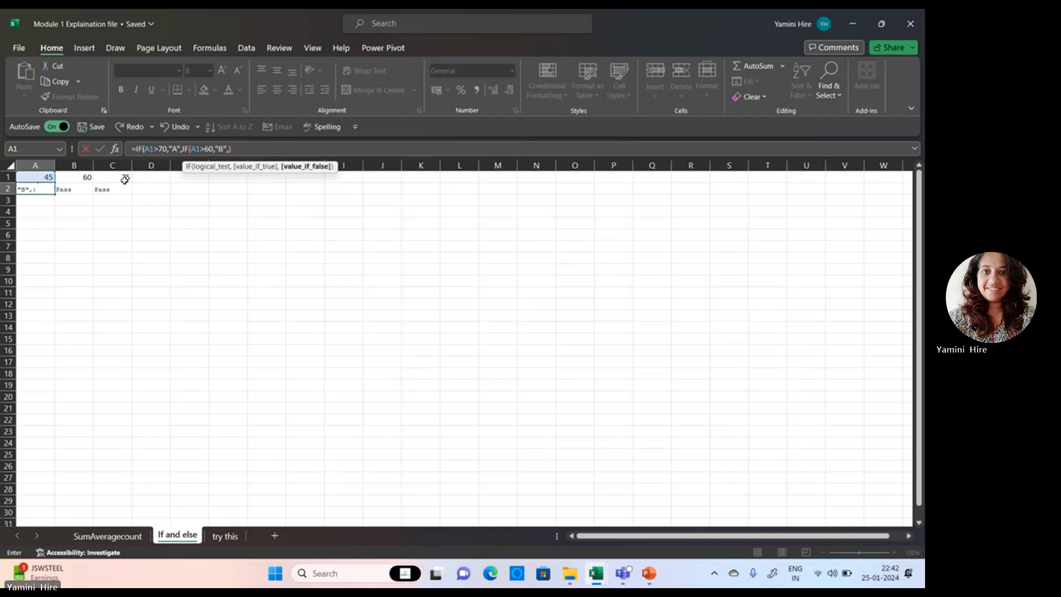
pyautogui.write('"C"')
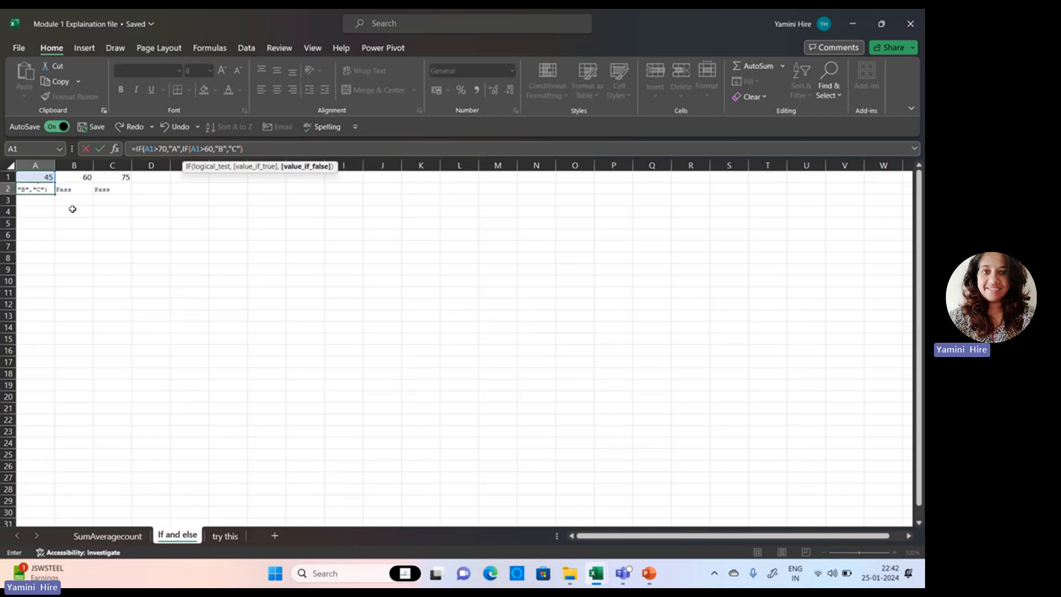
# Change the nested condition in the A2 formula to A1>=60 and commit it, accepting the proposed formula correction
pyautogui.click(206, 149)
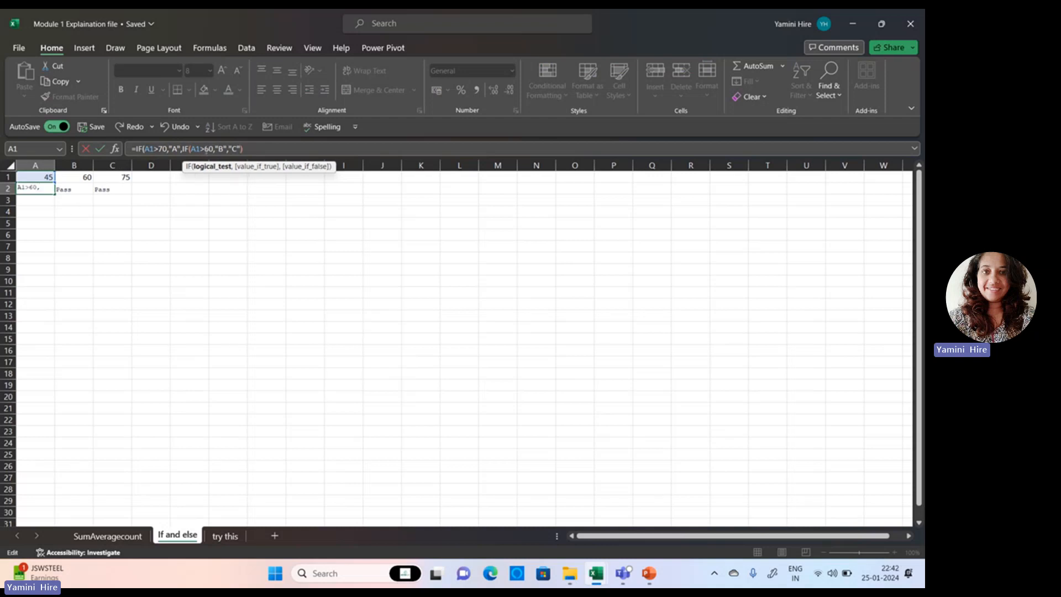
pyautogui.write('=')
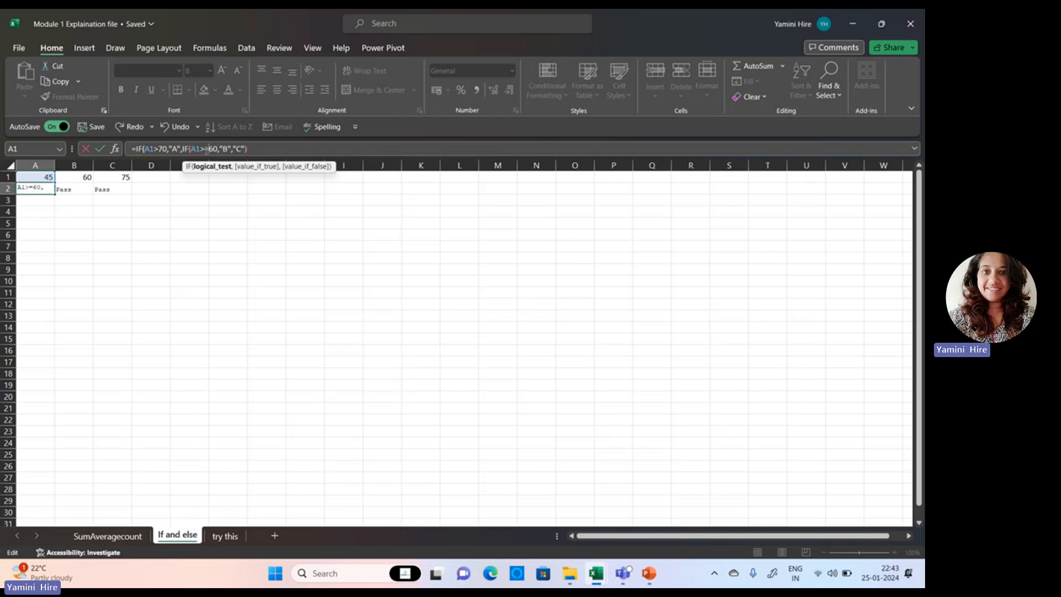
pyautogui.press('Return')
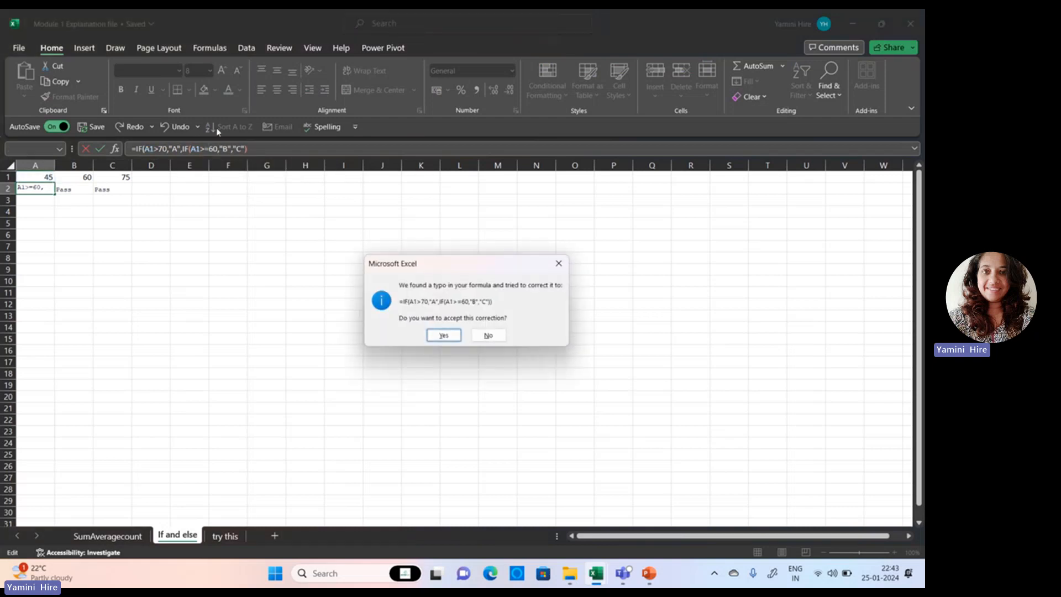
pyautogui.click(451, 334)
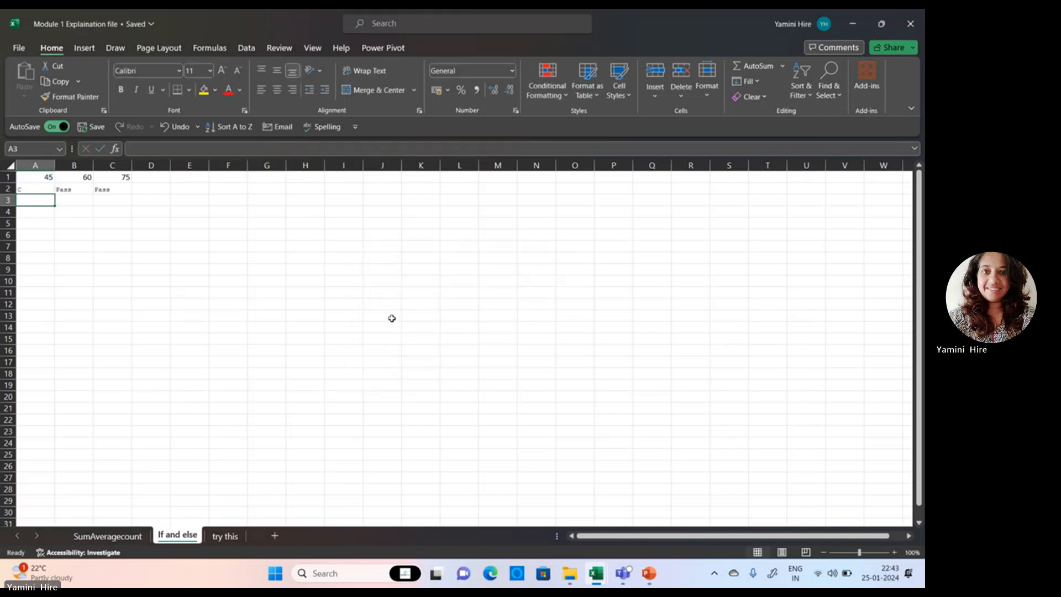
# Fill the nested IF grade formula from A2 across to C2
pyautogui.click(39, 189)
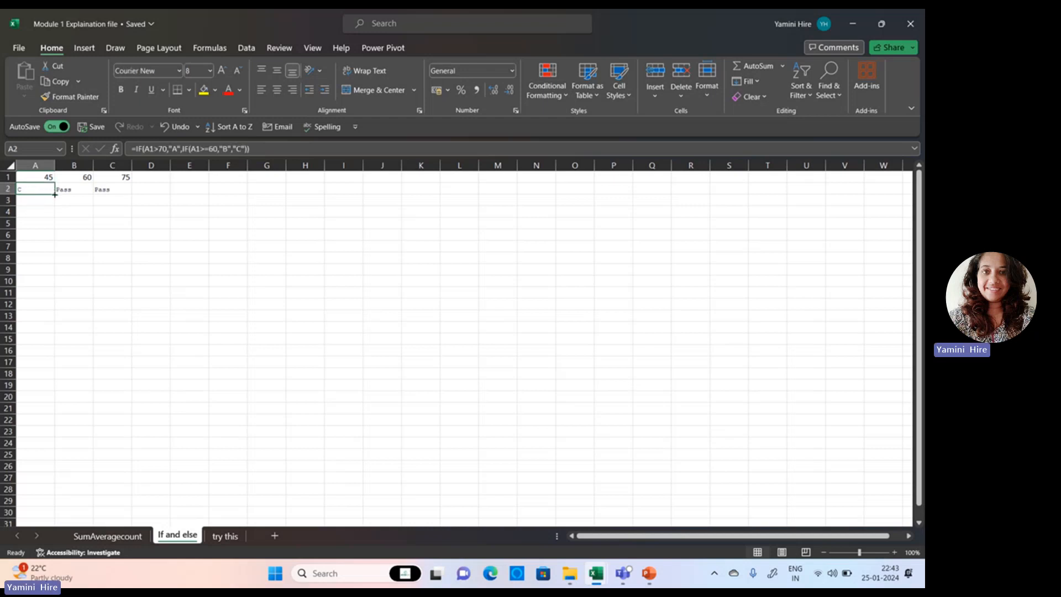
pyautogui.moveTo(55, 195); pyautogui.dragTo(121, 195)
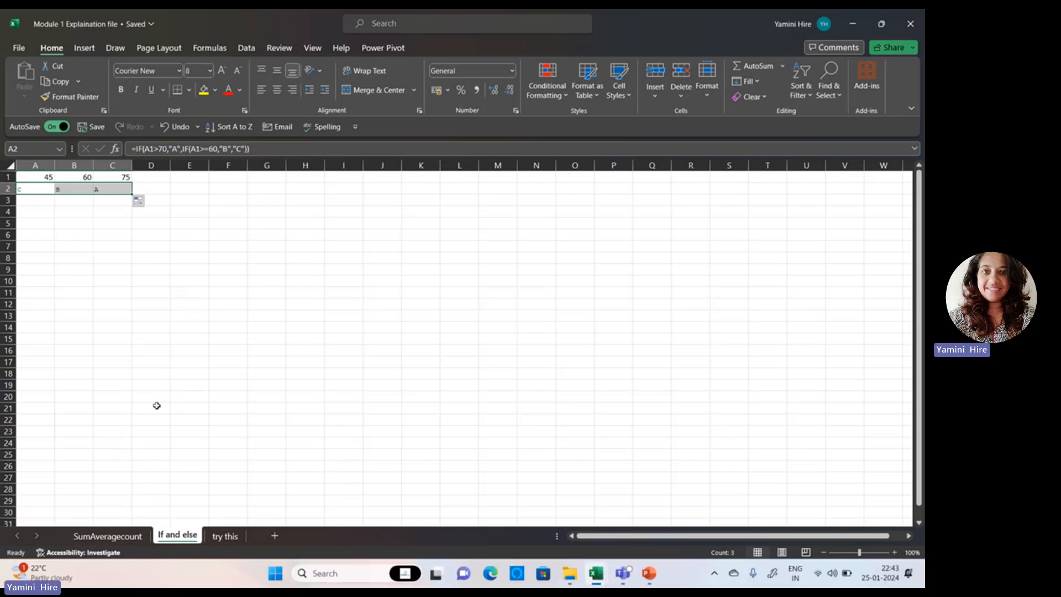
pyautogui.click(147, 255)
# Enter the formula =A1/0 in A3 to demonstrate a division error
pyautogui.click(53, 201)
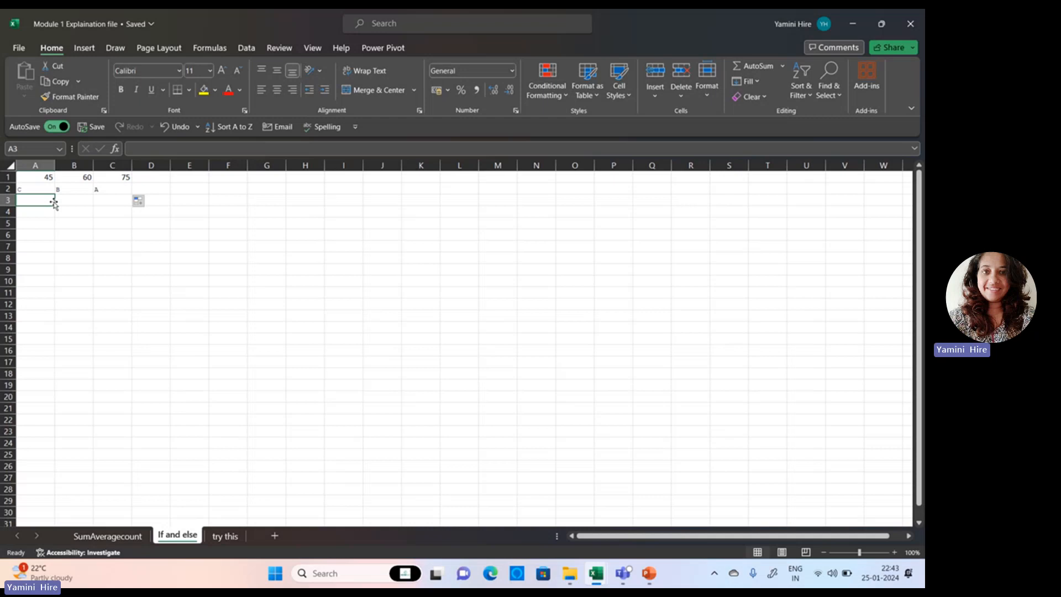
pyautogui.write('=')
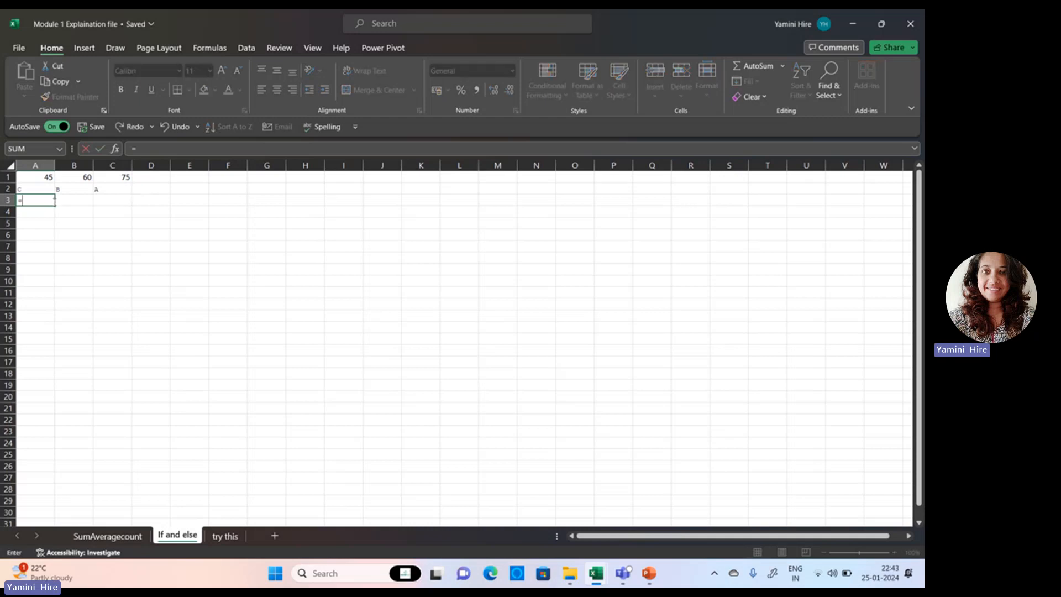
pyautogui.click(47, 175)
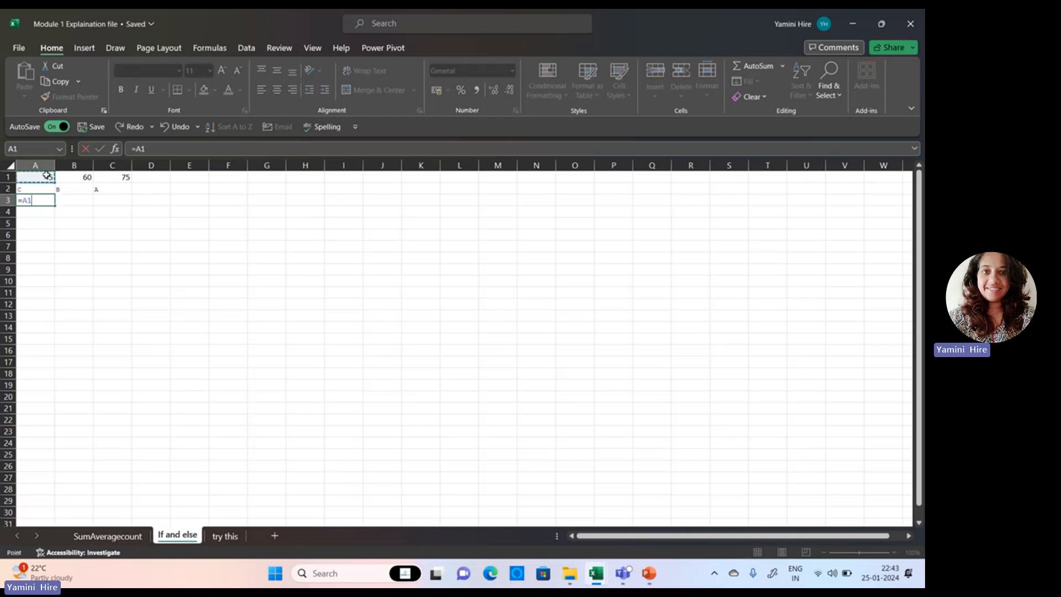
pyautogui.write('/0')
pyautogui.press('Return')
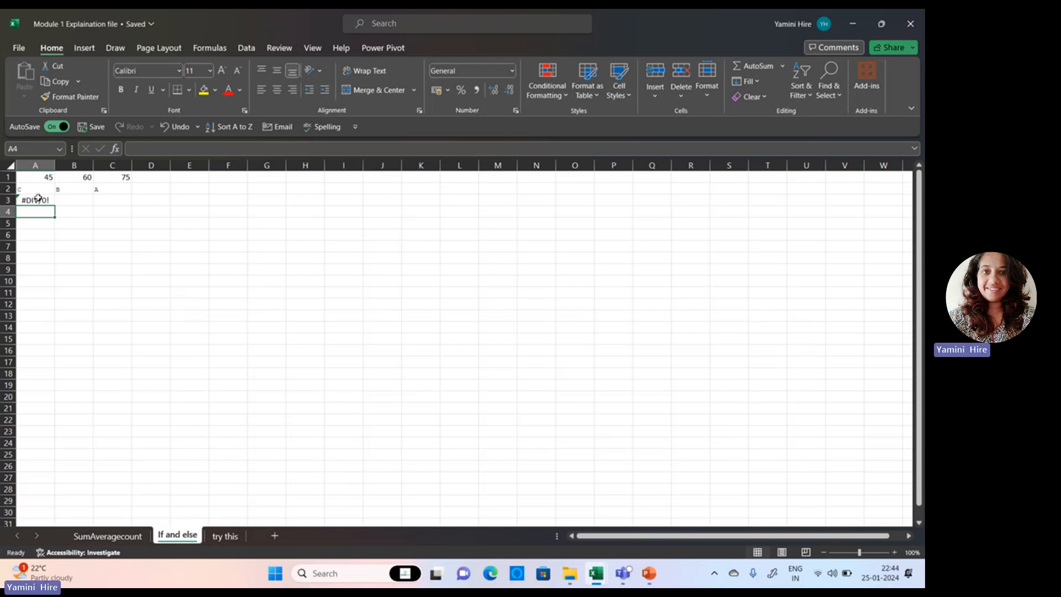
# Try to insert a reference to A2 in the A3 division formula and replace the A2 formula with 0
pyautogui.click(38, 198)
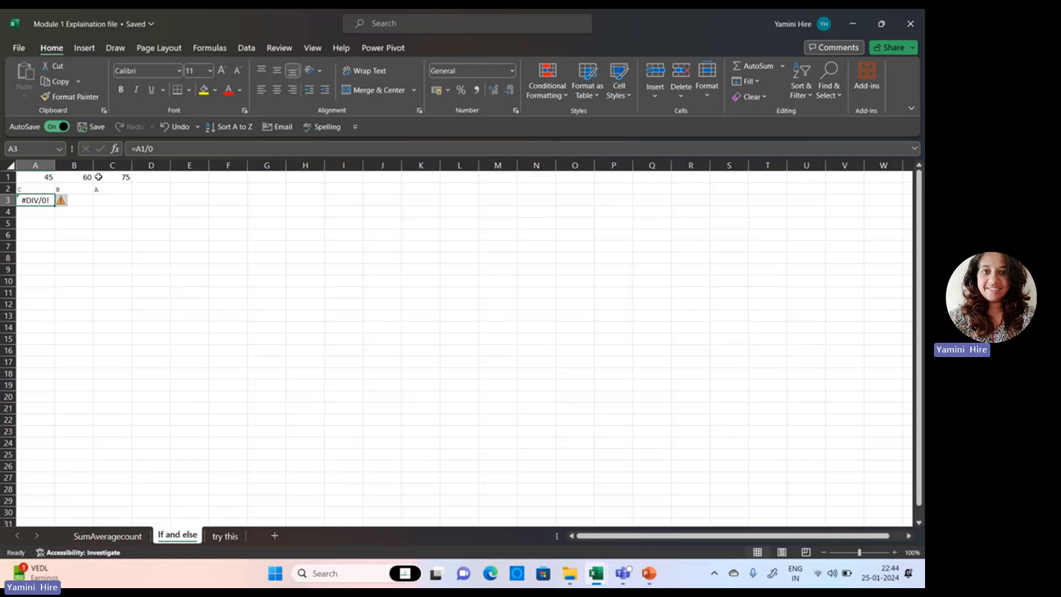
pyautogui.click(145, 149)
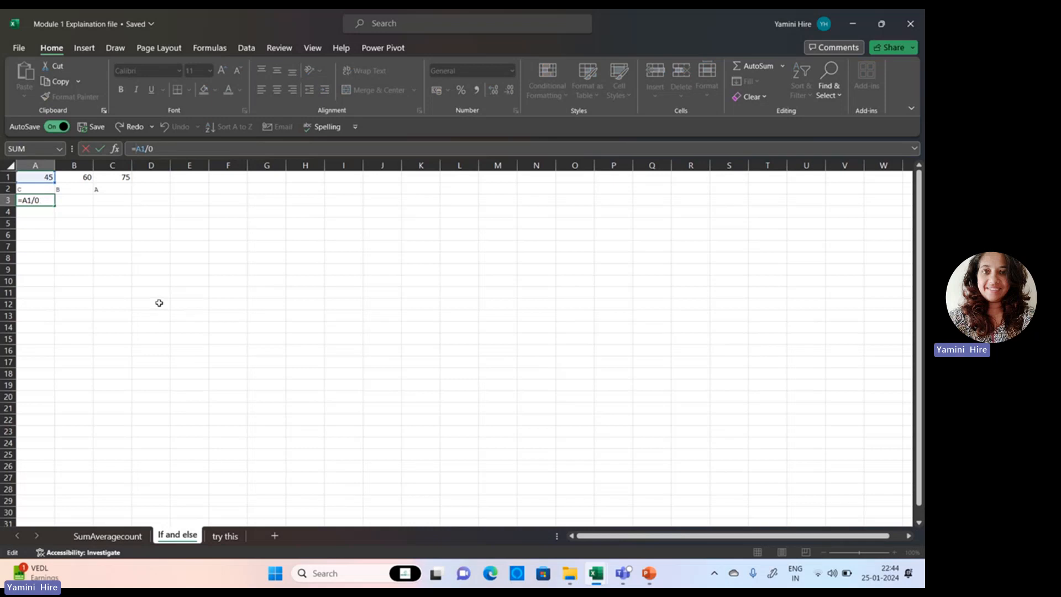
pyautogui.click(41, 190)
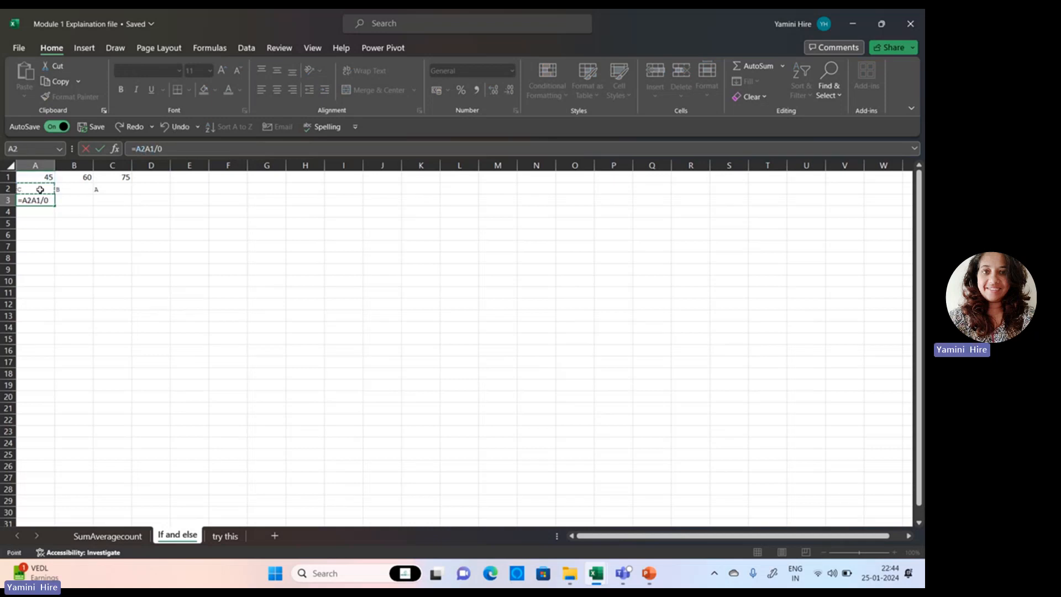
pyautogui.press('Return')
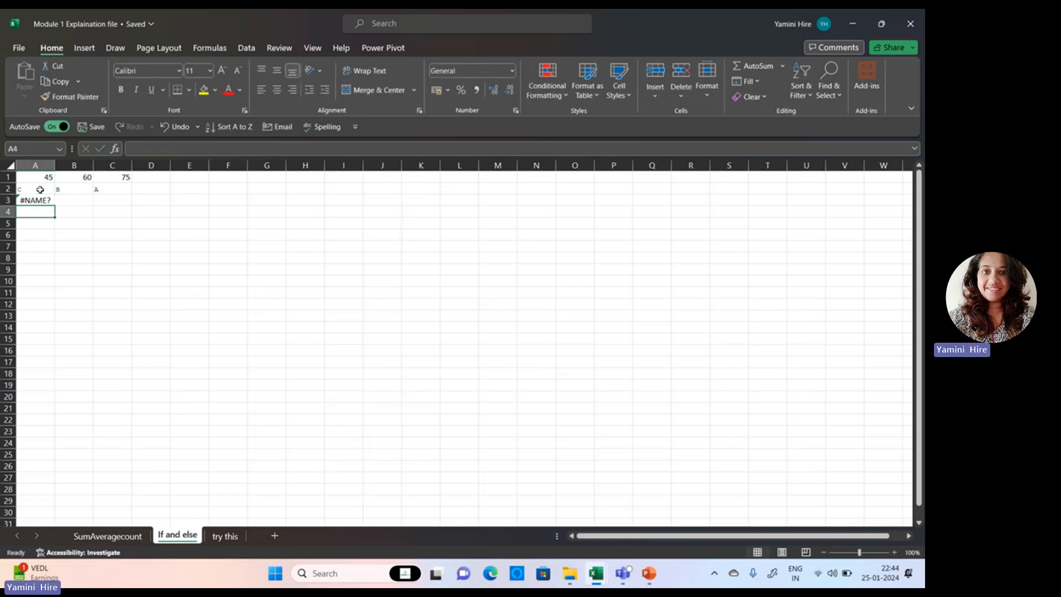
pyautogui.click(41, 190)
pyautogui.doubleClick(41, 189)
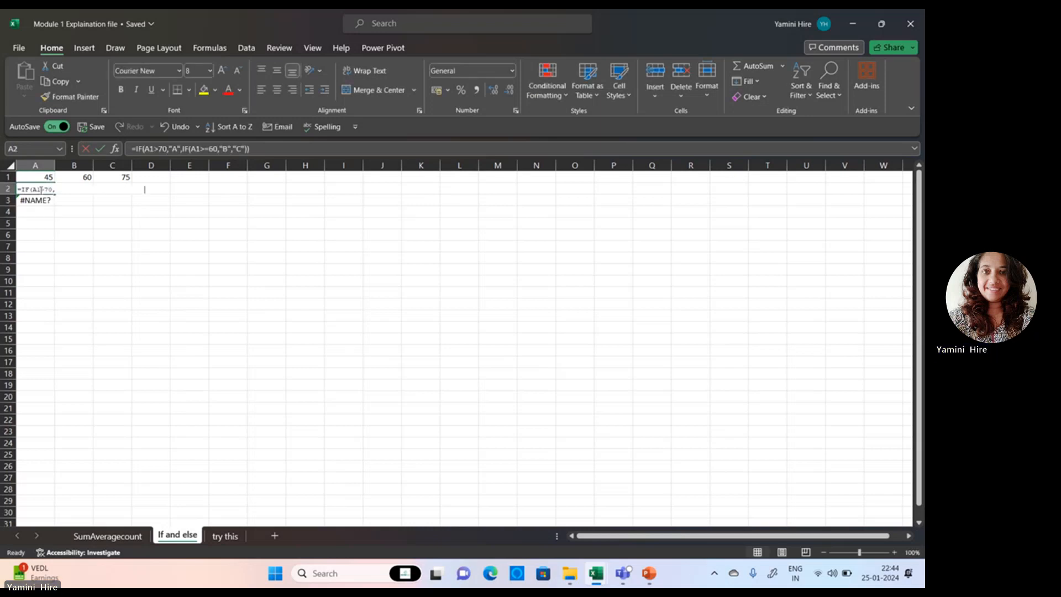
pyautogui.press('Return')
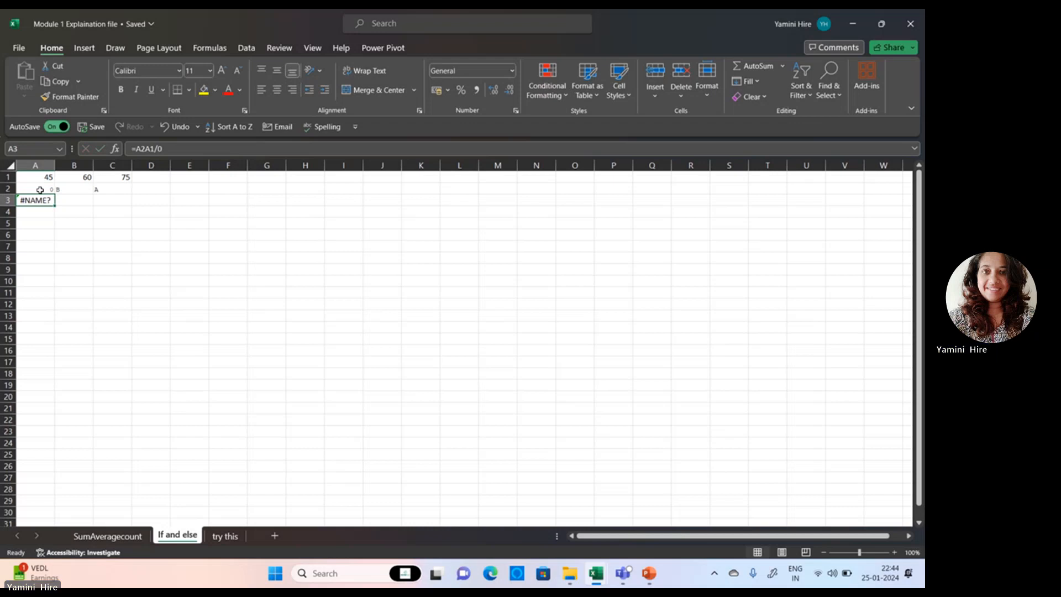
# Clear the contents of A2:C3 and enter 0, 2 and 3 in A2, B2 and C2
pyautogui.moveTo(41, 189); pyautogui.dragTo(111, 197)
pyautogui.press('Delete')
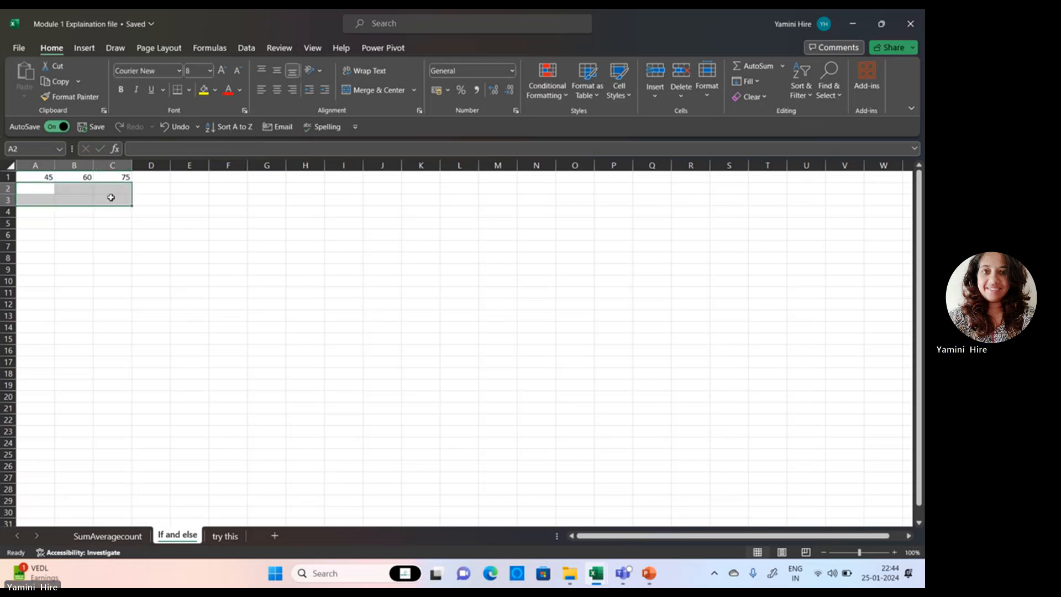
pyautogui.click(34, 190)
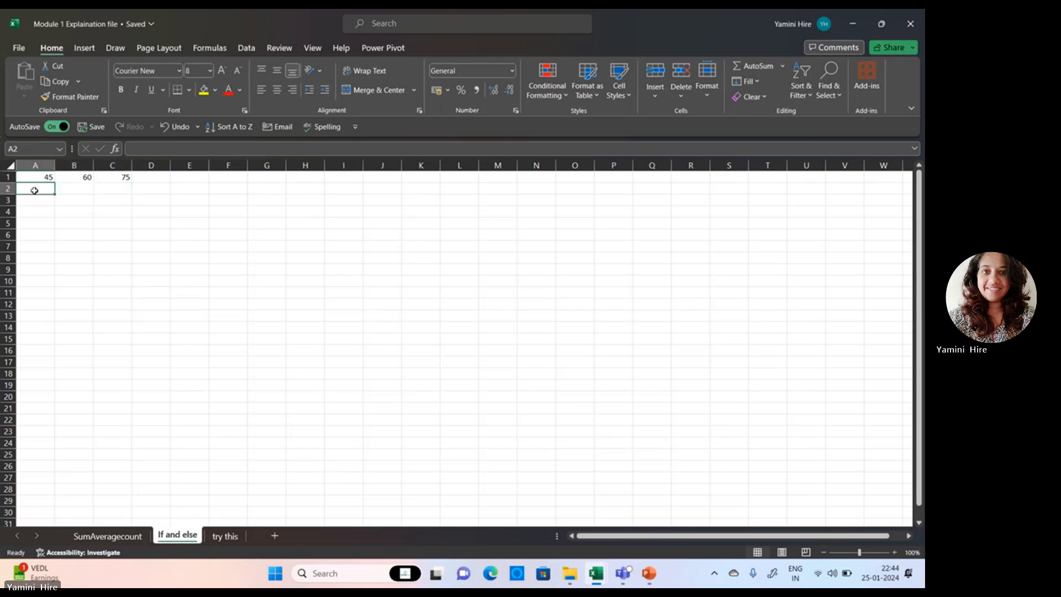
pyautogui.write('0')
pyautogui.press('Tab')
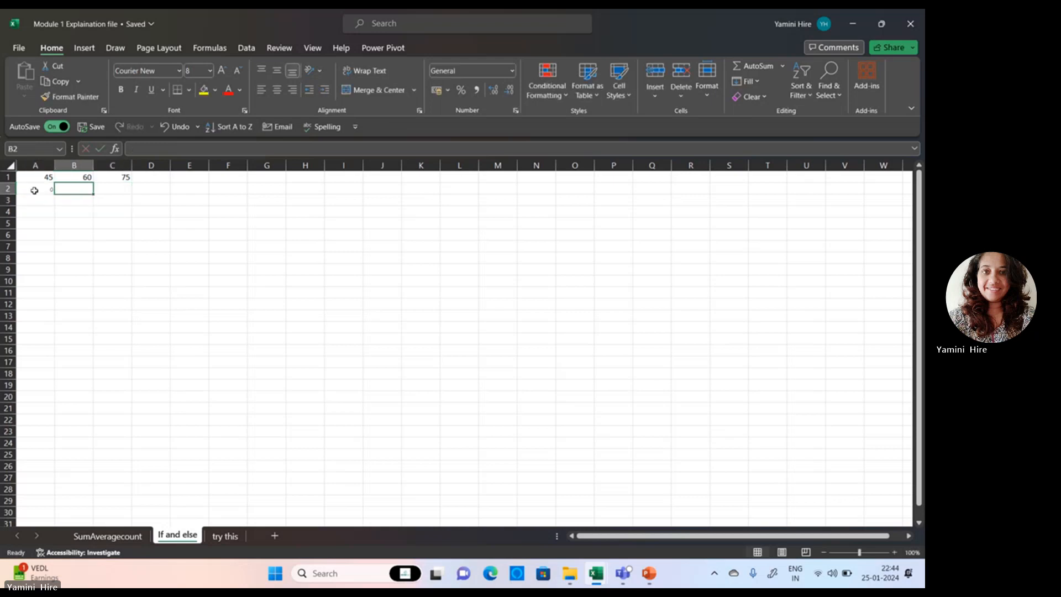
pyautogui.write('2')
pyautogui.press('Tab')
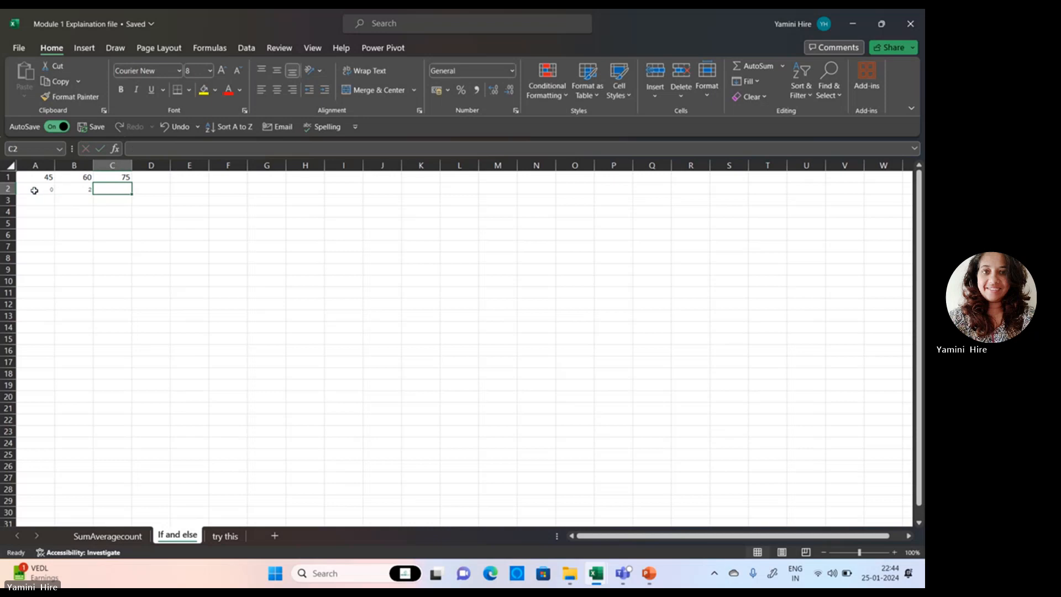
pyautogui.write('3')
pyautogui.press('Tab')
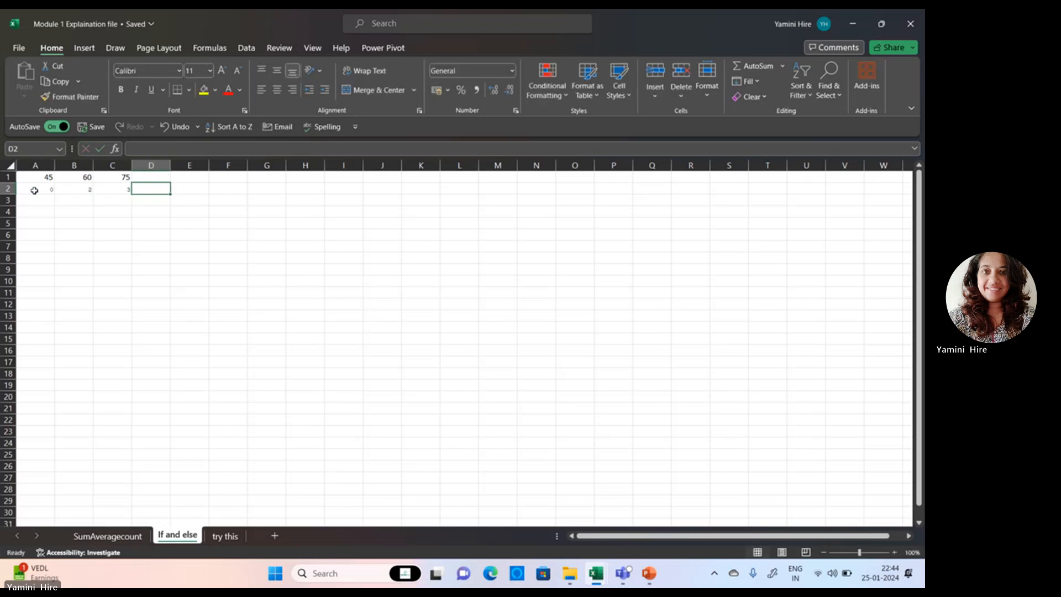
# Try to enter the formula =IFERROR(if(A1/A2),"Error") in A3
pyautogui.click(51, 199)
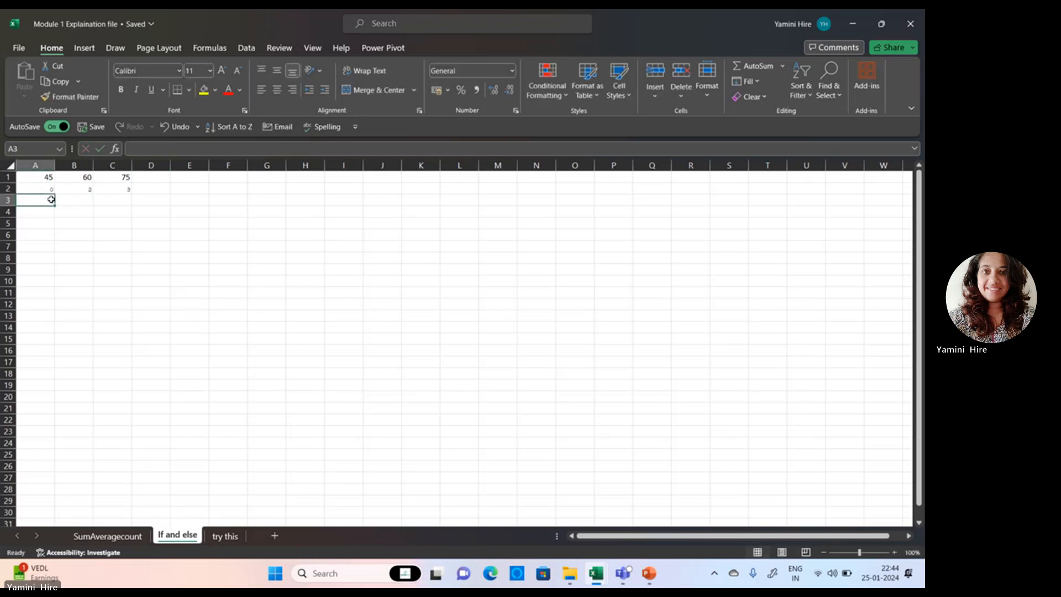
pyautogui.write('=')
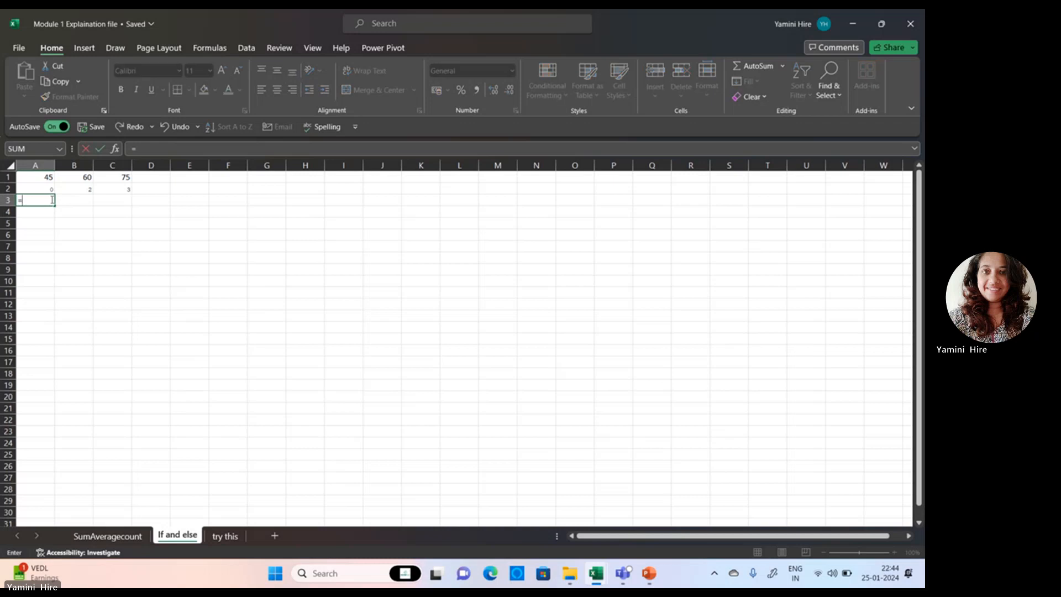
pyautogui.write('if')
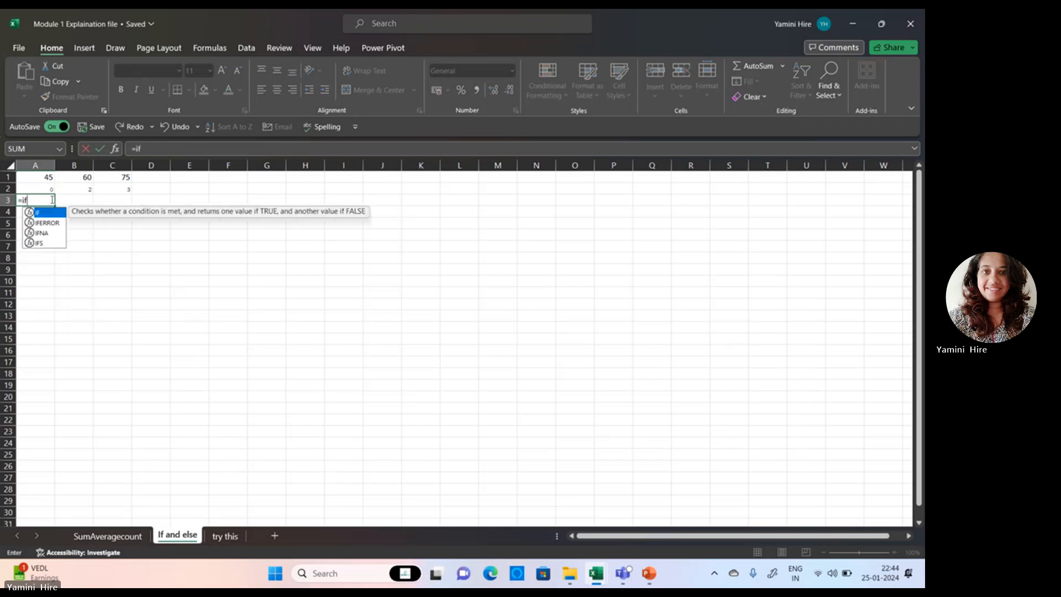
pyautogui.write('e')
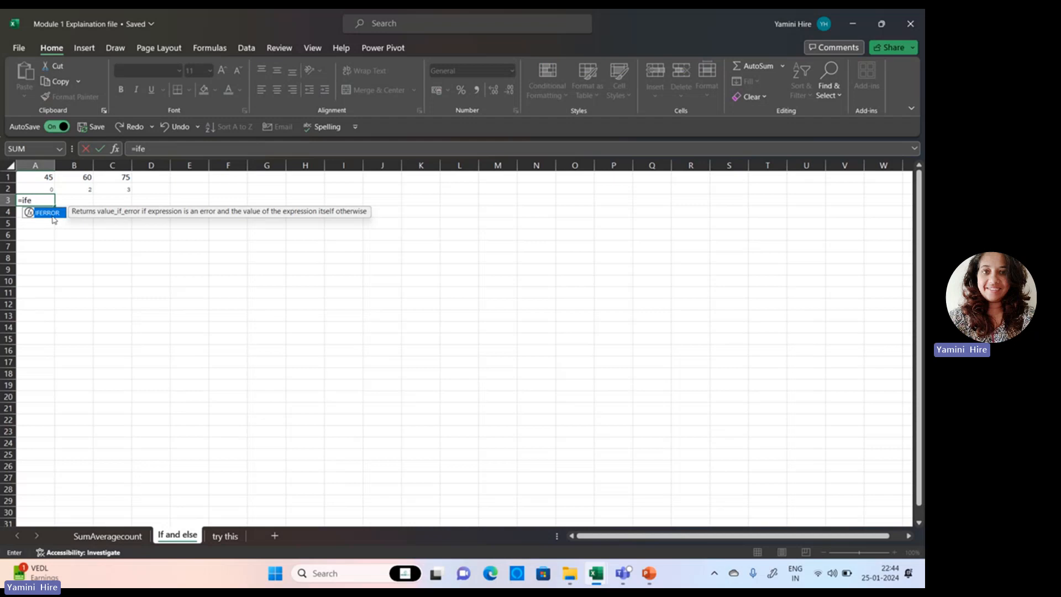
pyautogui.doubleClick(52, 216)
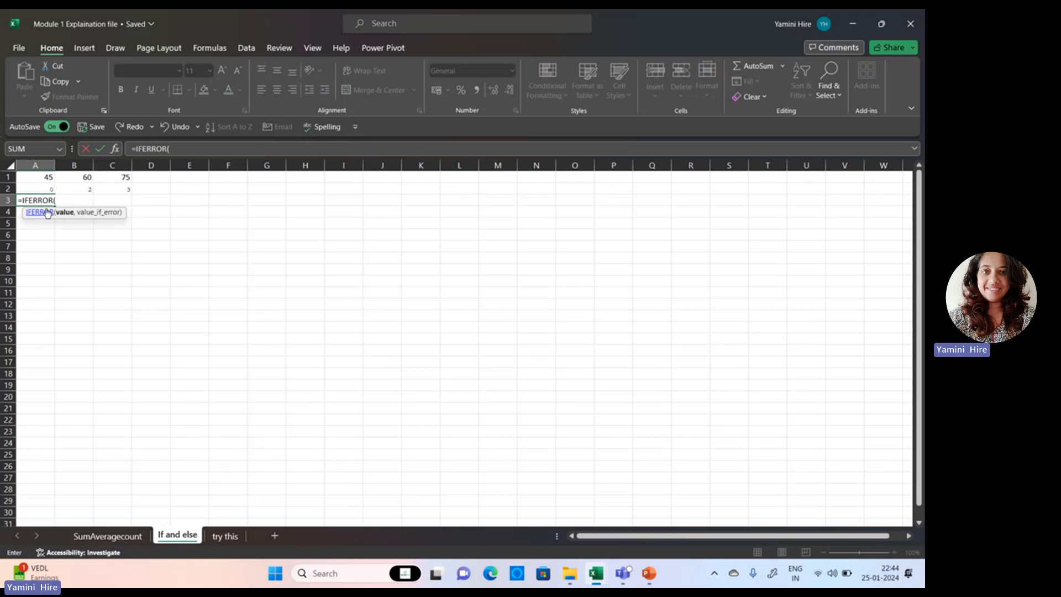
pyautogui.write('if(')
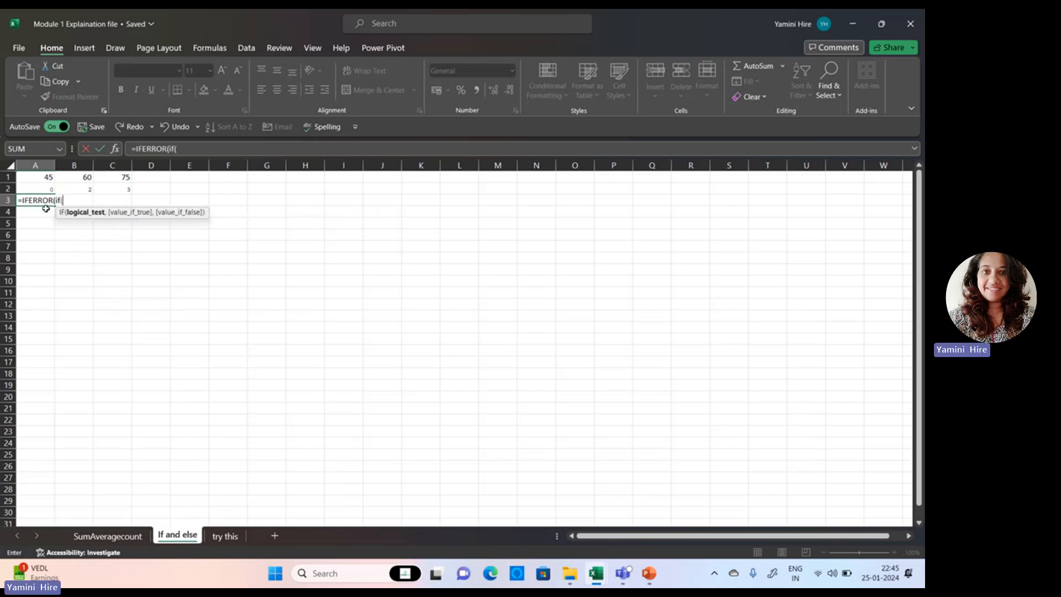
pyautogui.click(25, 177)
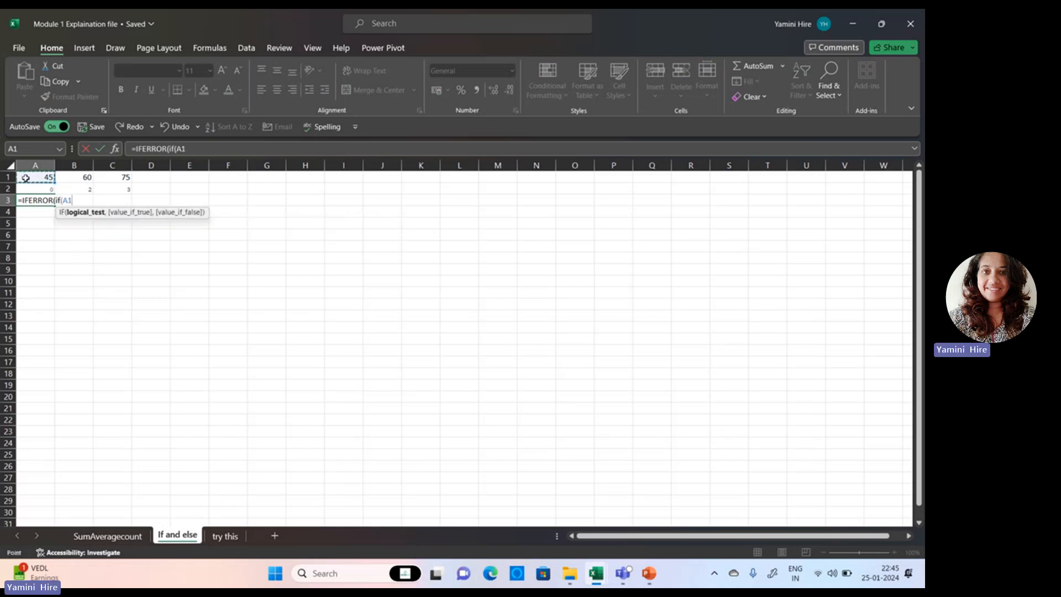
pyautogui.write('/')
pyautogui.click(45, 187)
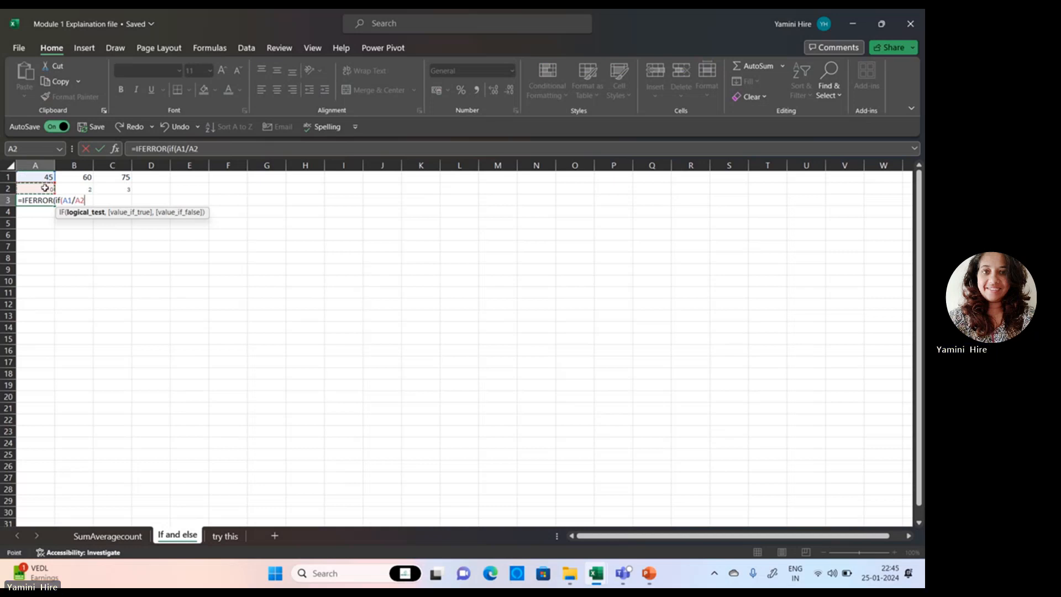
pyautogui.write('),')
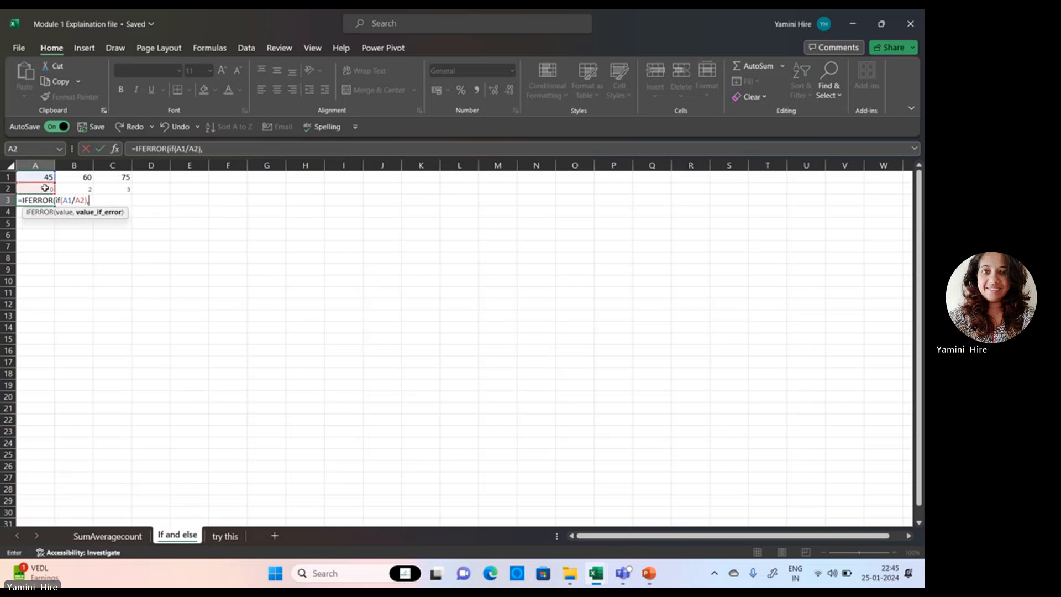
pyautogui.write('"Error")')
pyautogui.press('Return')
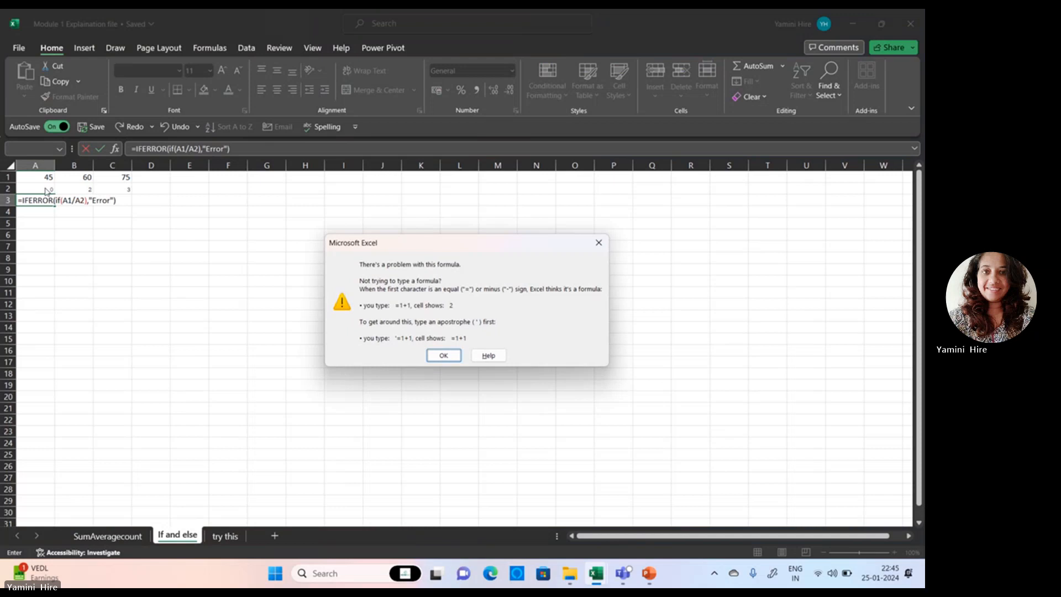
pyautogui.click(443, 356)
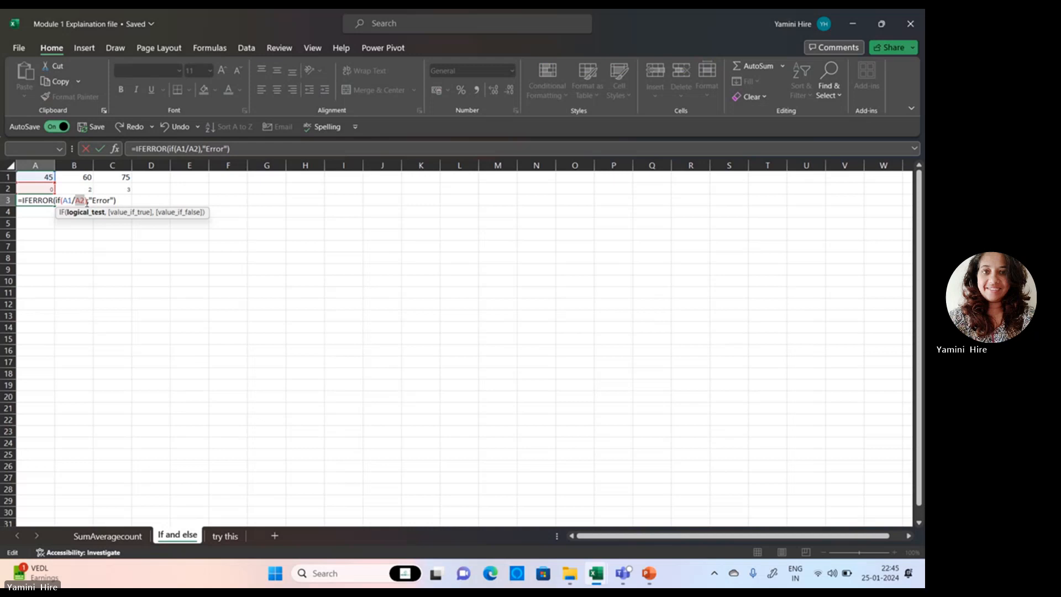
# Try changing the divisor in the A3 IFERROR formula to B7, and back to A2
pyautogui.click(91, 244)
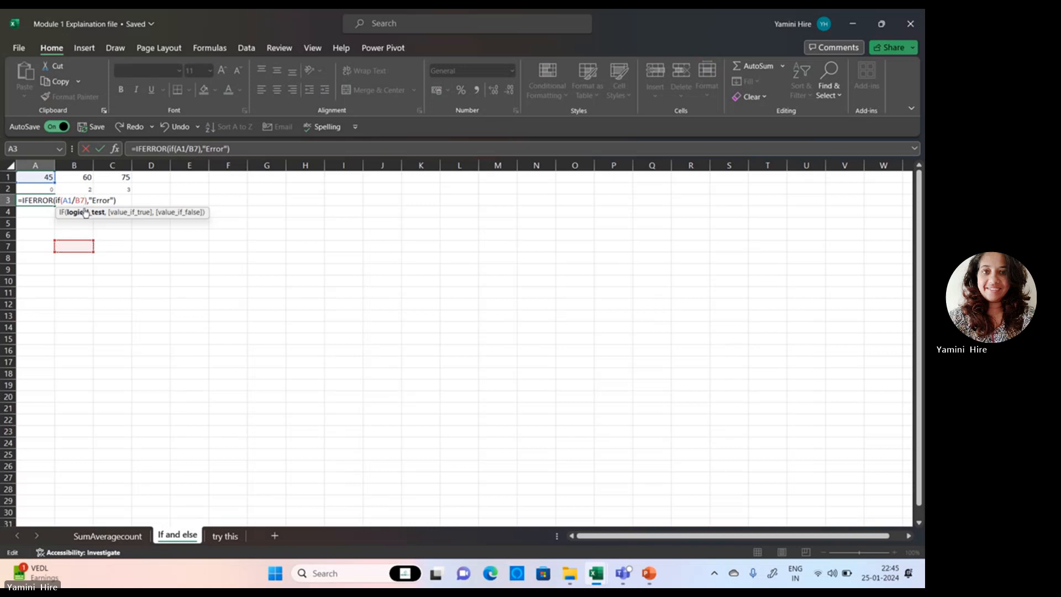
pyautogui.press('Return')
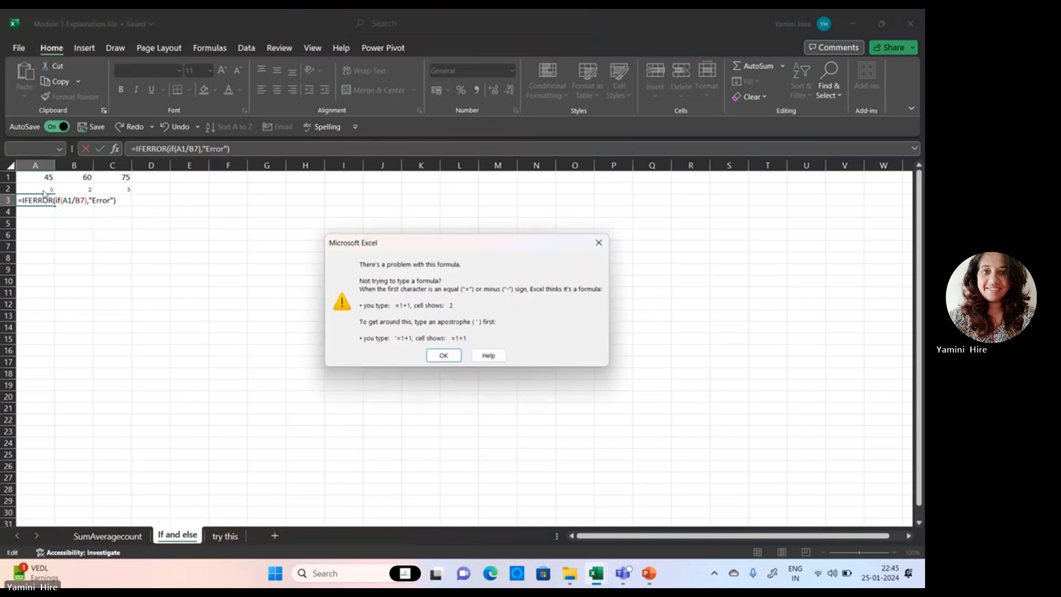
pyautogui.click(436, 355)
pyautogui.click(44, 190)
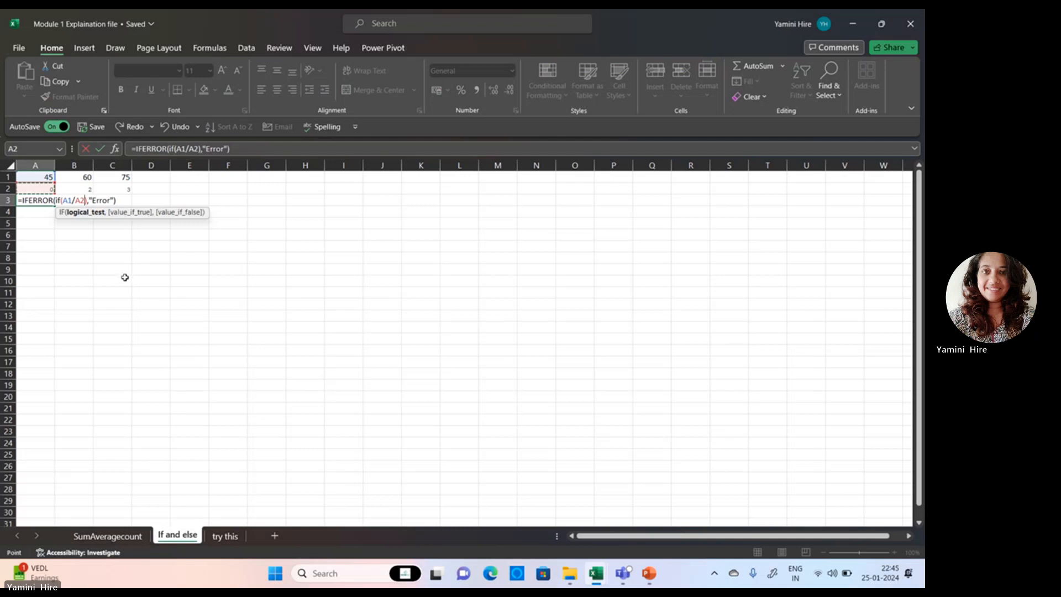
pyautogui.press('Return')
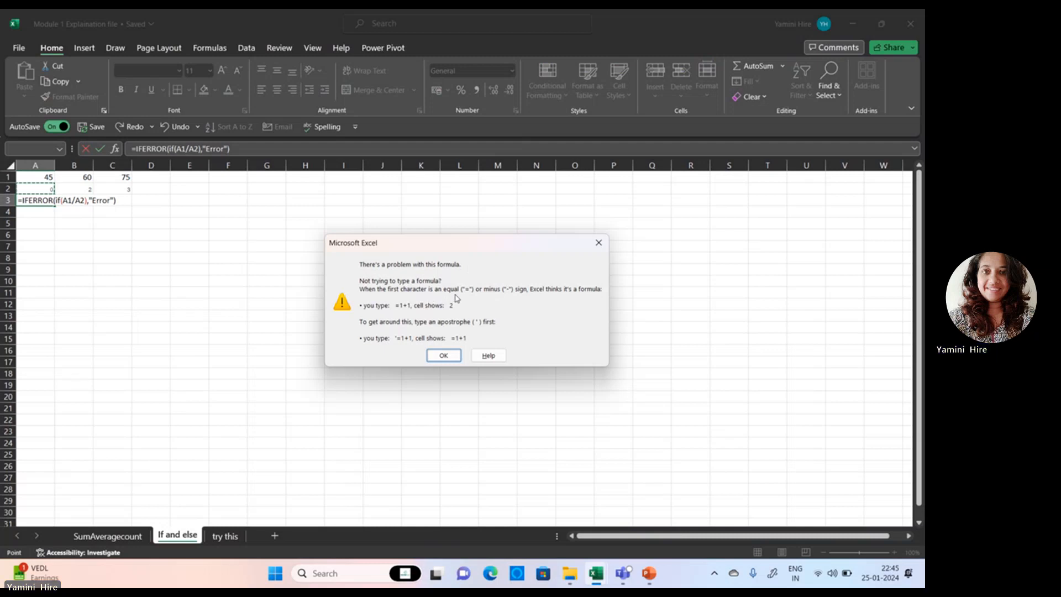
pyautogui.click(455, 357)
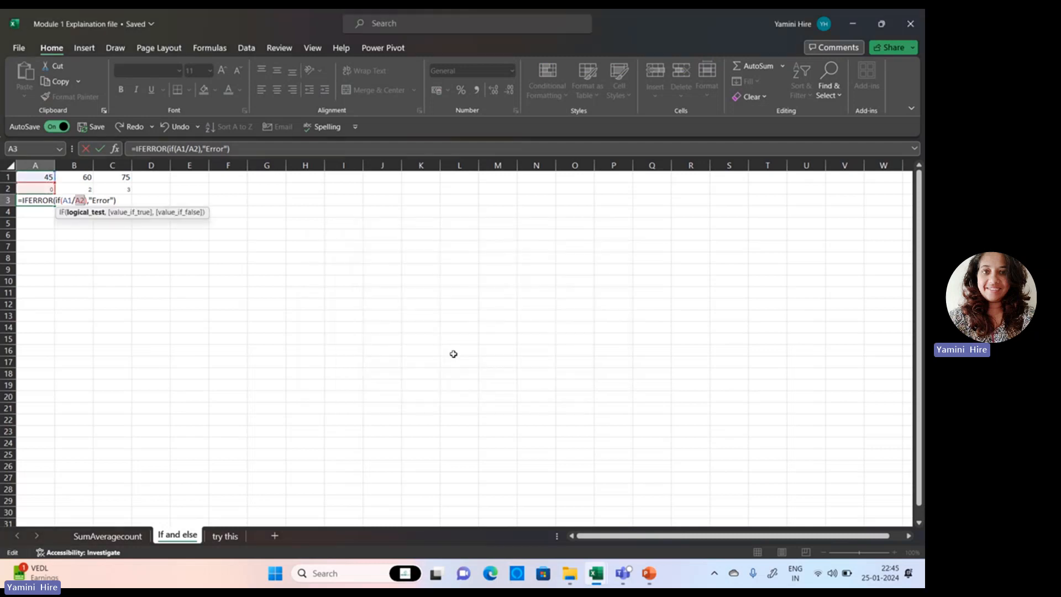
# Try replacing the divisor reference in the A3 IFERROR formula with the constant 0
pyautogui.click(59, 281)
pyautogui.press('BackSpace')
pyautogui.press('BackSpace')
pyautogui.press('BackSpace')
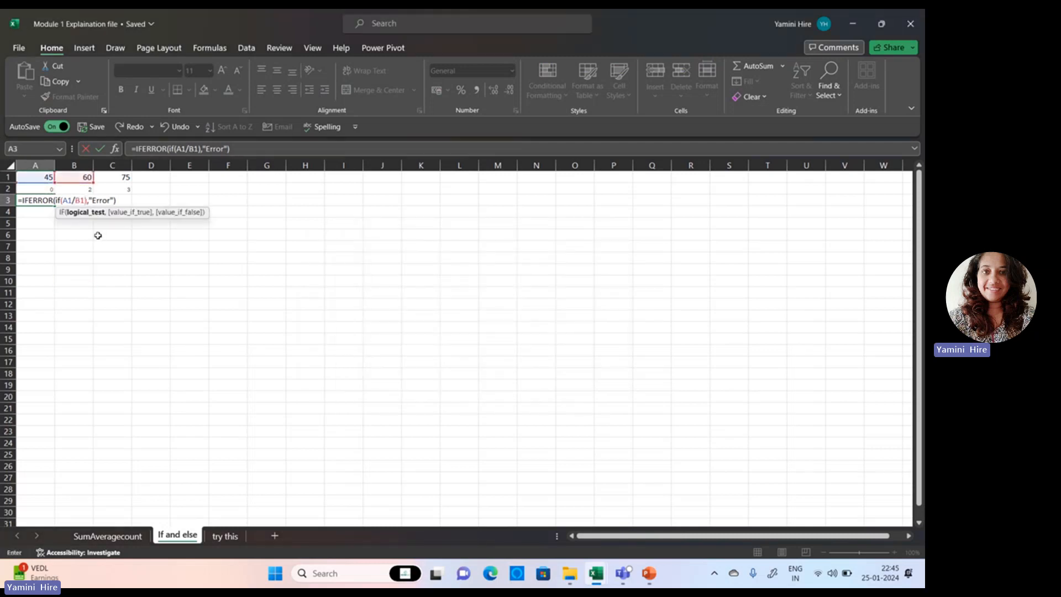
pyautogui.write('0')
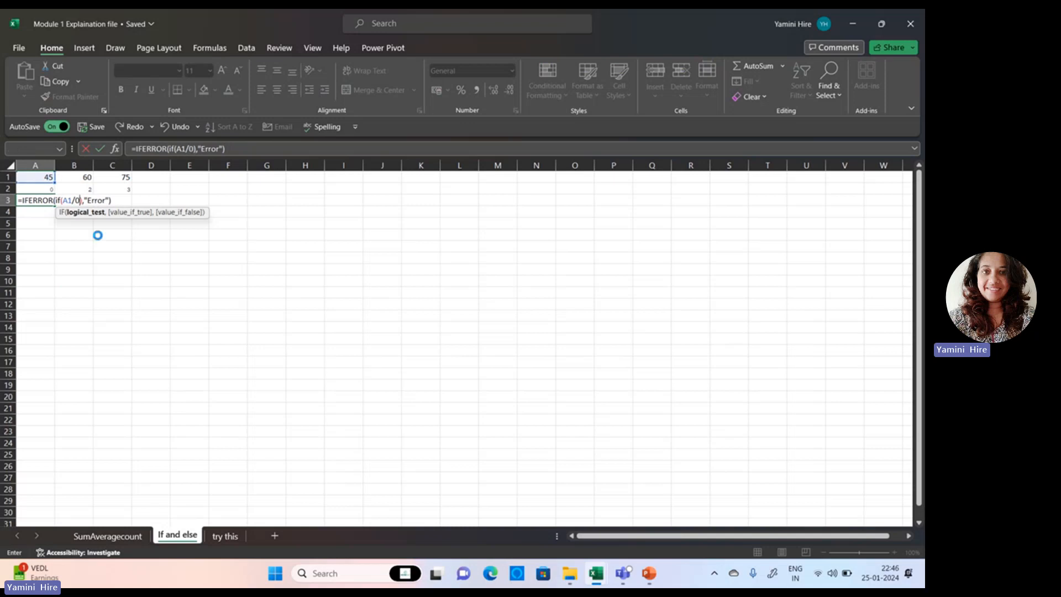
pyautogui.press('Return')
pyautogui.press('Return')
pyautogui.press('Return')
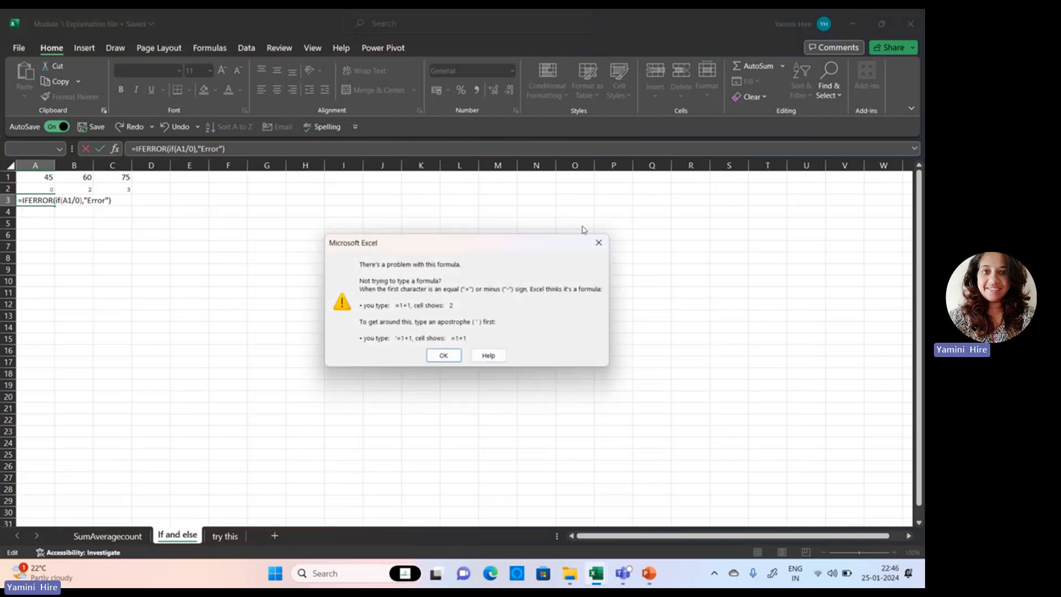
pyautogui.click(598, 242)
# Try setting the divisor in the A3 formula to A6 and trimming the reference to A
pyautogui.click(37, 235)
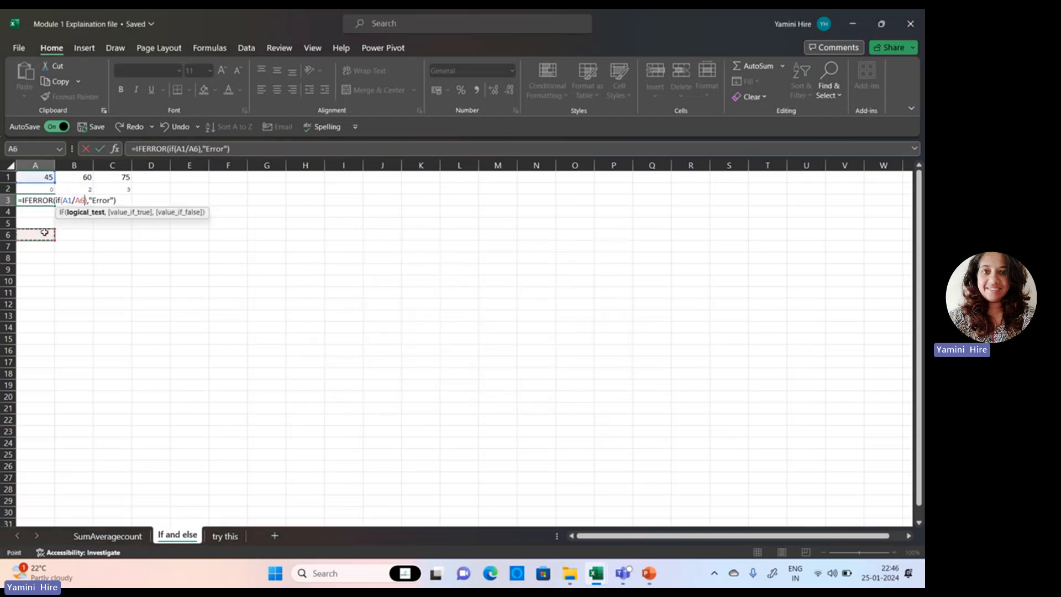
pyautogui.press('BackSpace')
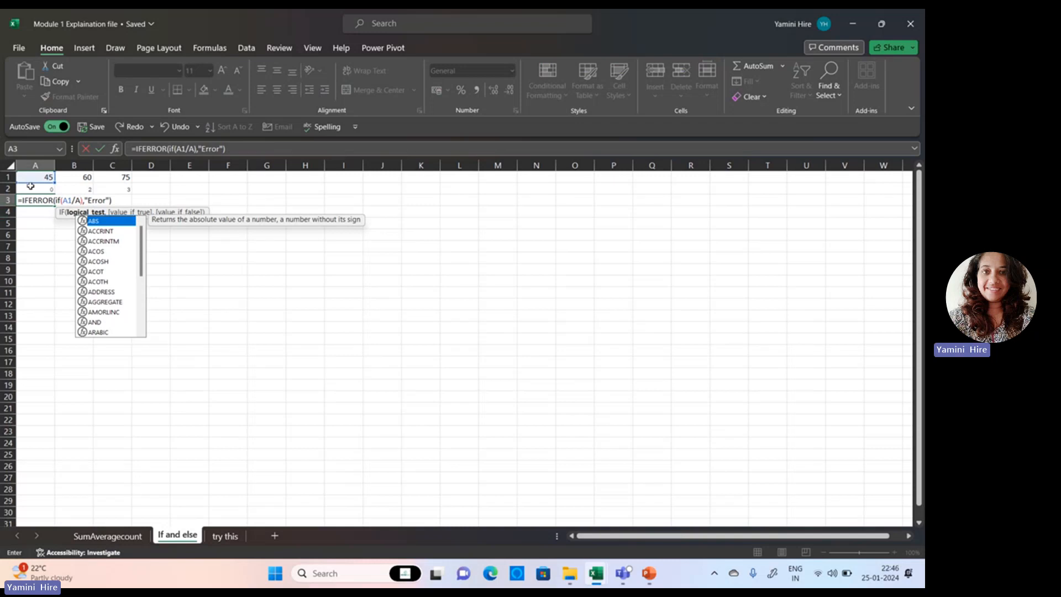
pyautogui.press('Return')
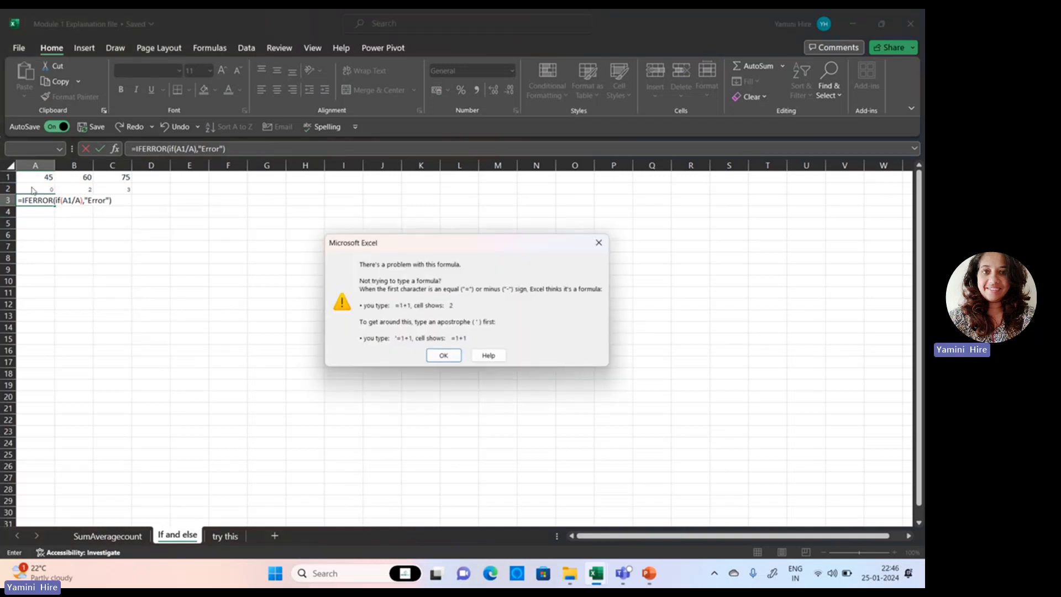
pyautogui.click(441, 354)
# Erase the entire IFERROR formula from A3
pyautogui.press('BackSpace')
pyautogui.press('BackSpace')
pyautogui.press('BackSpace')
pyautogui.press('BackSpace')
pyautogui.press('BackSpace')
pyautogui.press('BackSpace')
pyautogui.press('BackSpace')
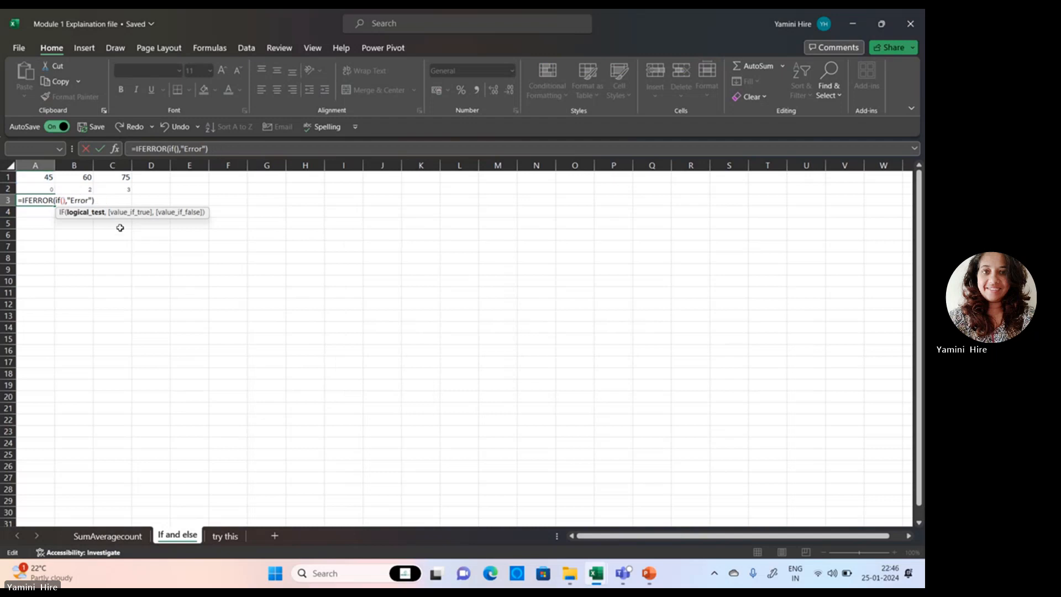
pyautogui.press('BackSpace')
pyautogui.press('BackSpace')
pyautogui.press('BackSpace')
pyautogui.press('BackSpace')
pyautogui.press('BackSpace')
pyautogui.press('BackSpace')
pyautogui.press('BackSpace')
pyautogui.press('BackSpace')
pyautogui.press('BackSpace')
pyautogui.press('BackSpace')
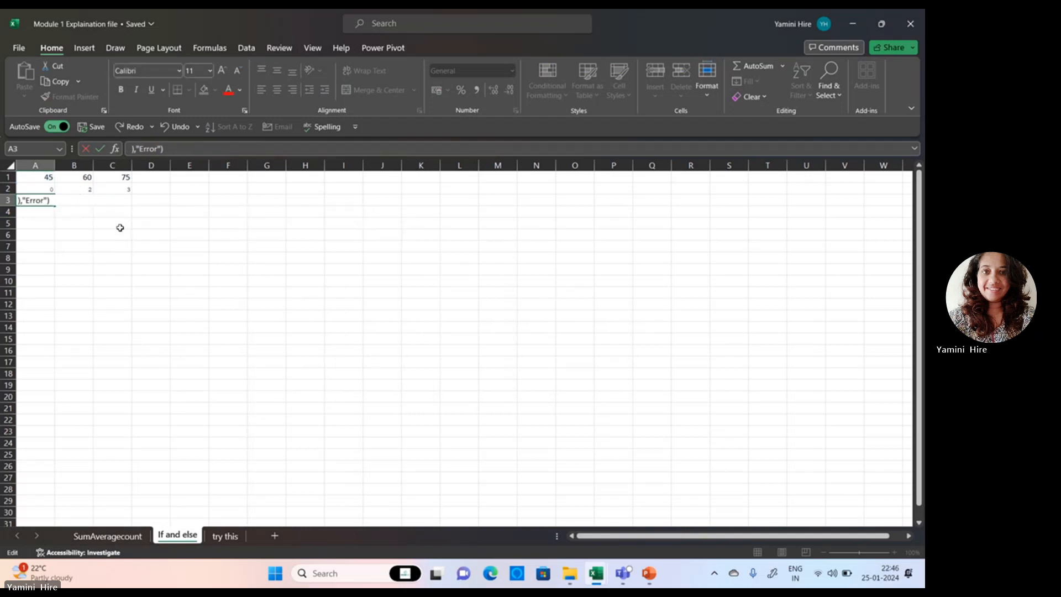
pyautogui.press('Delete')
pyautogui.press('Delete')
pyautogui.press('Delete')
pyautogui.press('Delete')
pyautogui.press('Delete')
pyautogui.press('Delete')
pyautogui.press('Delete')
pyautogui.press('Delete')
pyautogui.press('Delete')
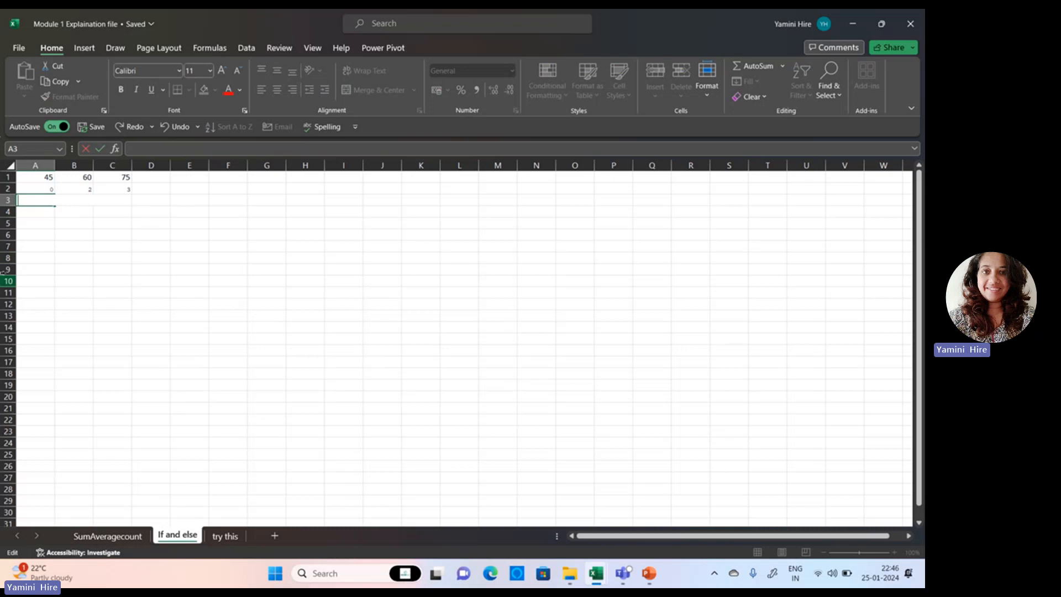
# Switch to PowerPoint and present the slides from the SUM function example through to Data Entry and Formatting
pyautogui.click(649, 575)
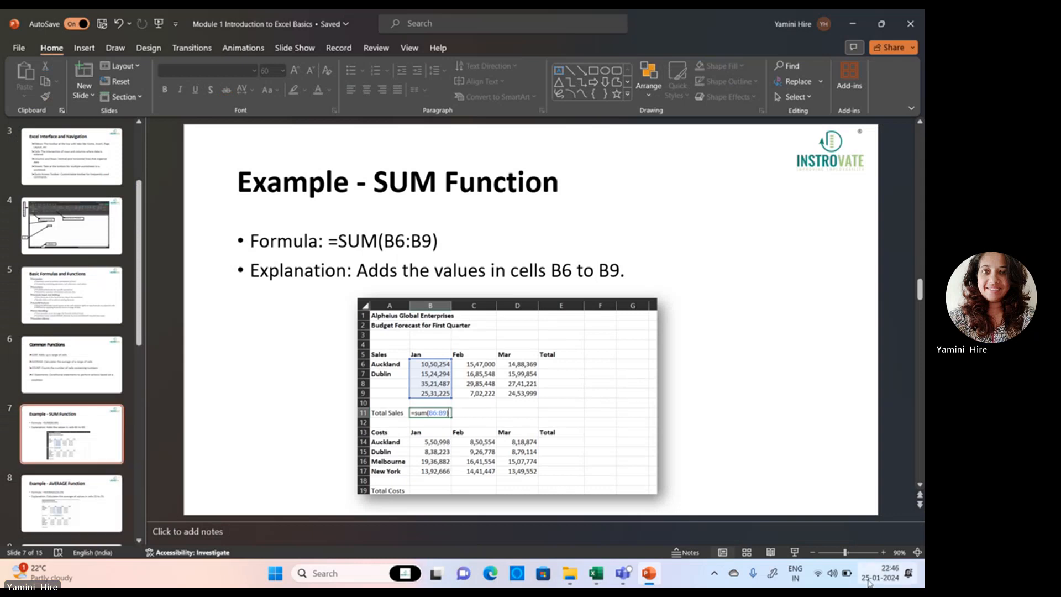
pyautogui.click(794, 551)
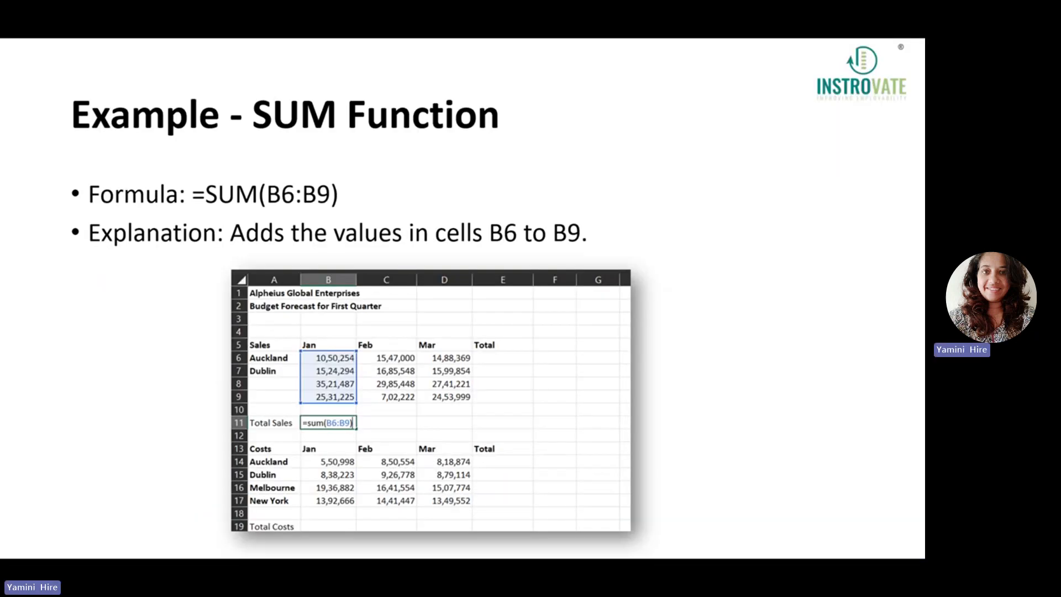
pyautogui.press('Right')
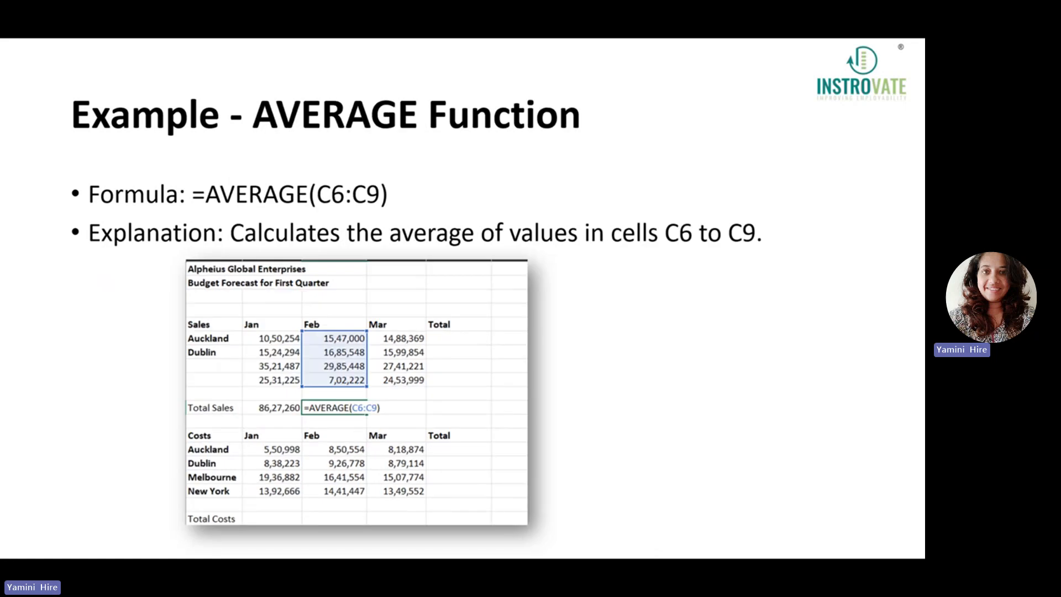
pyautogui.press('Right')
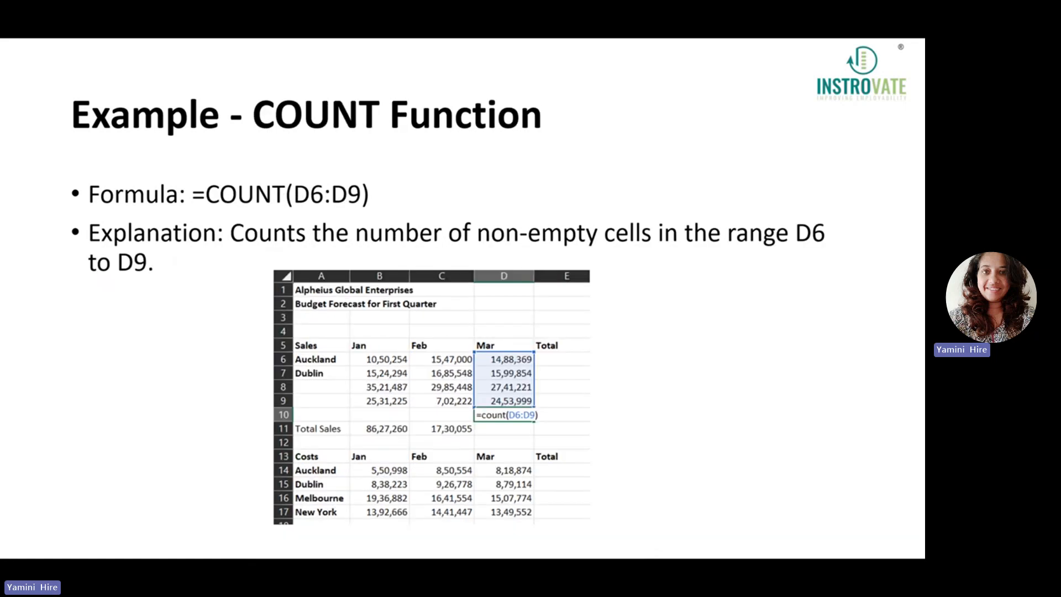
pyautogui.press('Right')
pyautogui.press('Right')
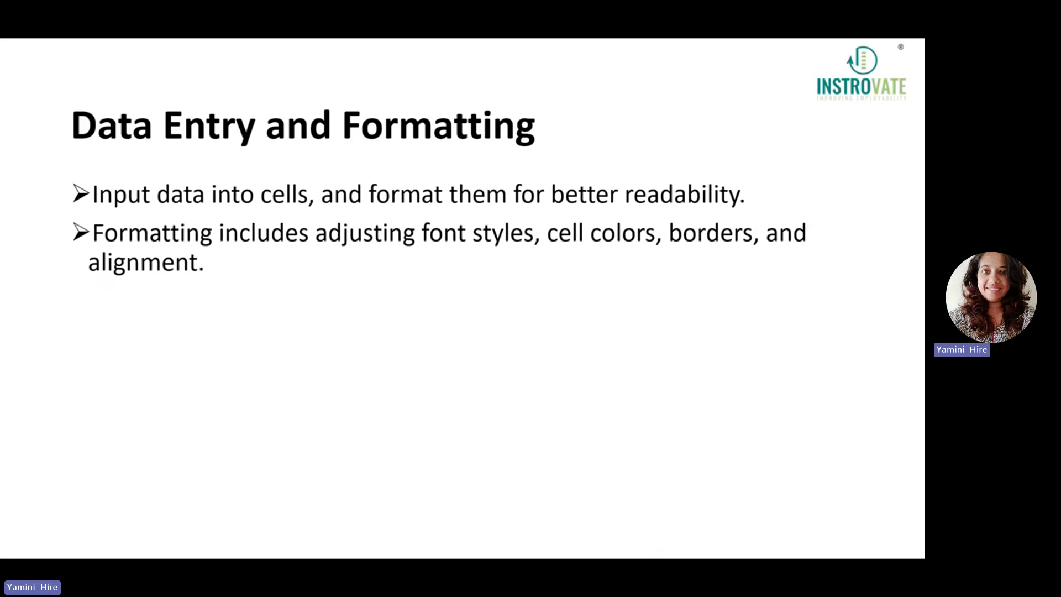
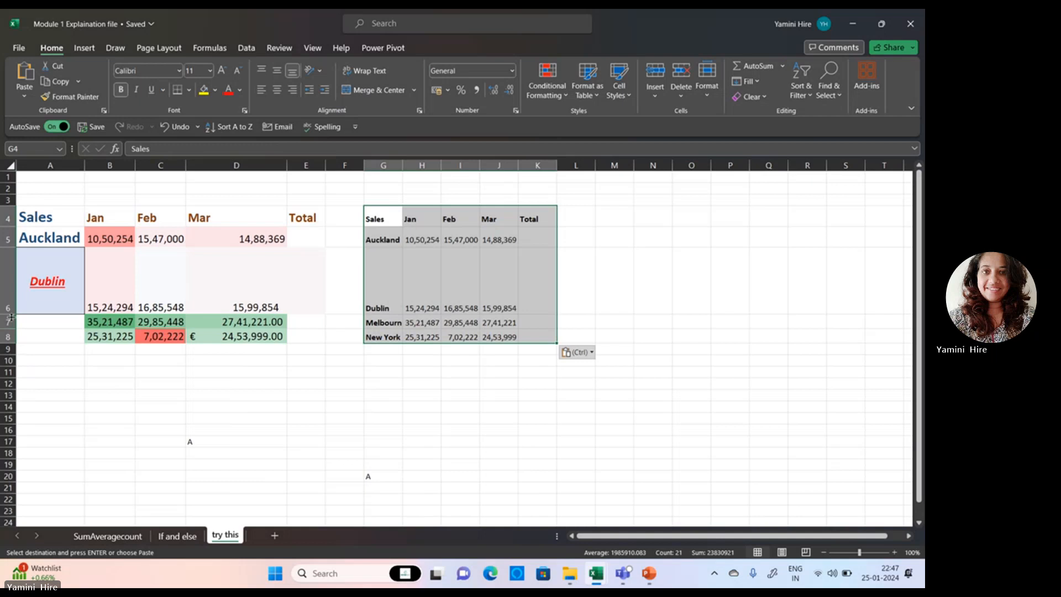
# AutoFit the height of row 6 on the try this sheet
pyautogui.doubleClick(8, 313)
pyautogui.click(284, 377)
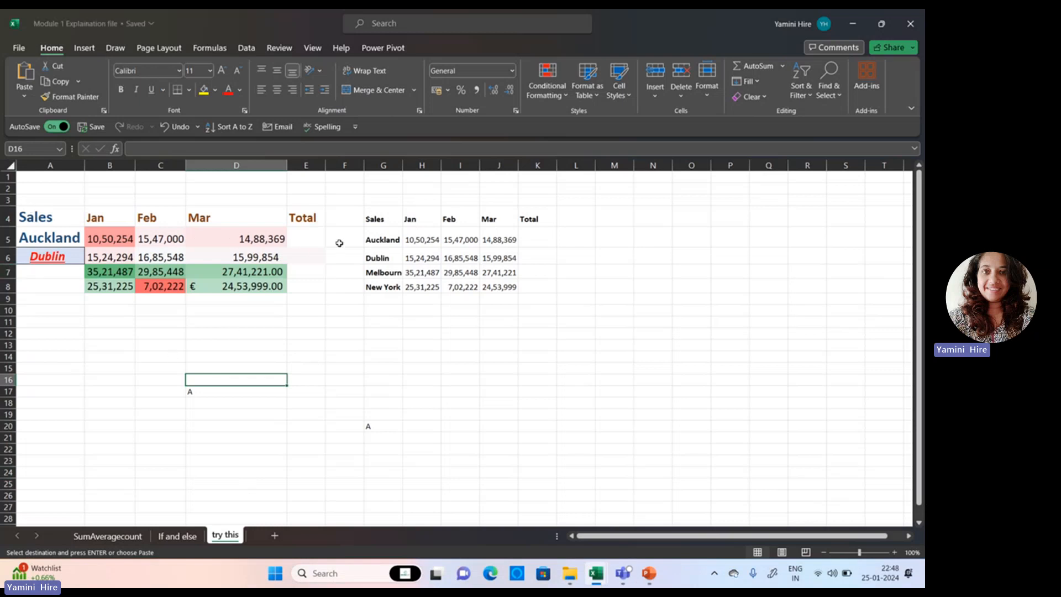
# Set the font of the Sales heading in G4 to Algerian
pyautogui.click(385, 219)
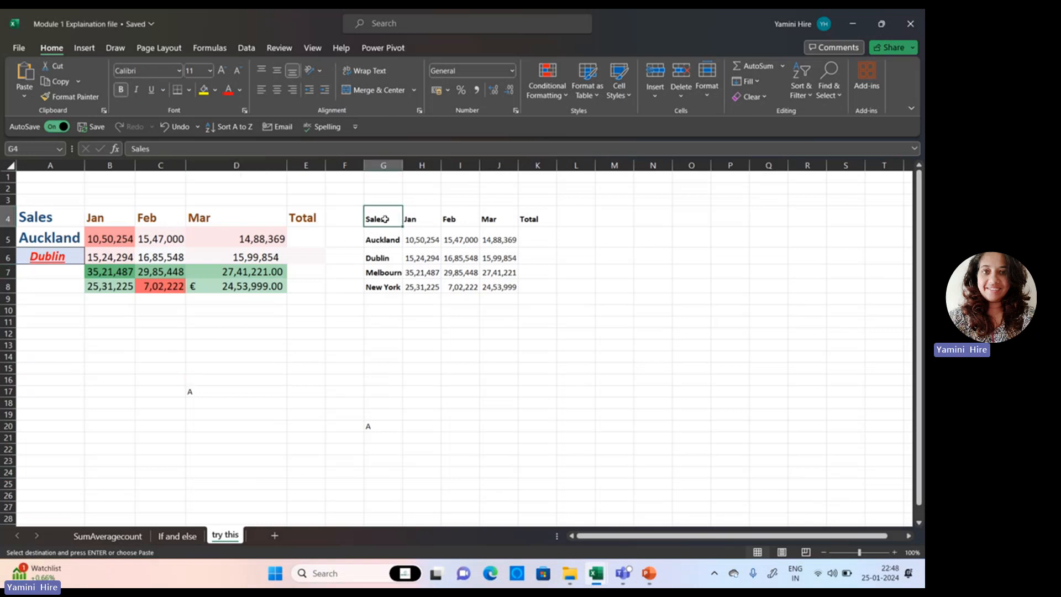
pyautogui.click(180, 70)
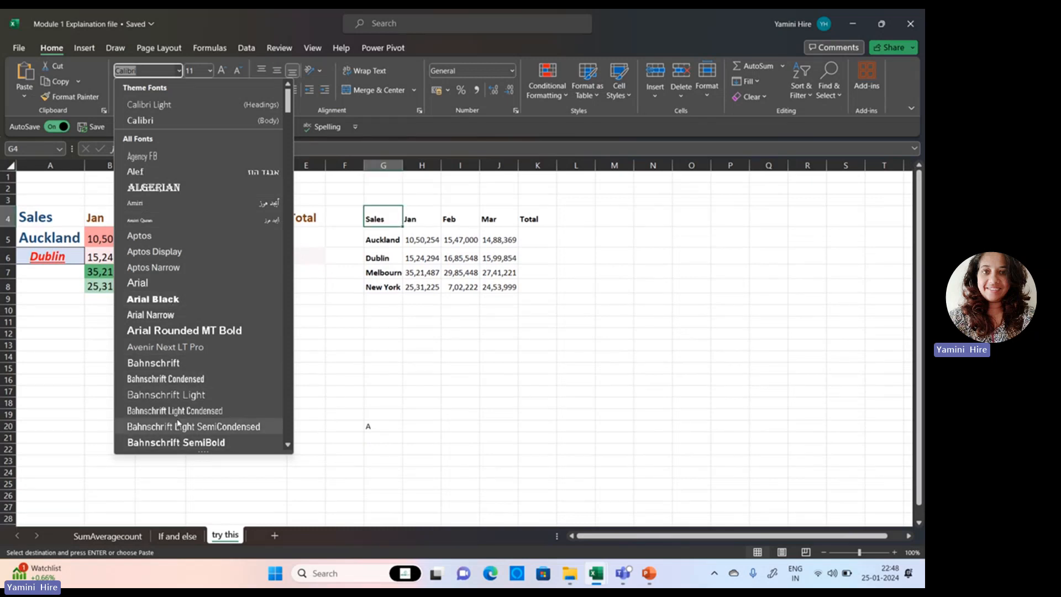
pyautogui.click(158, 189)
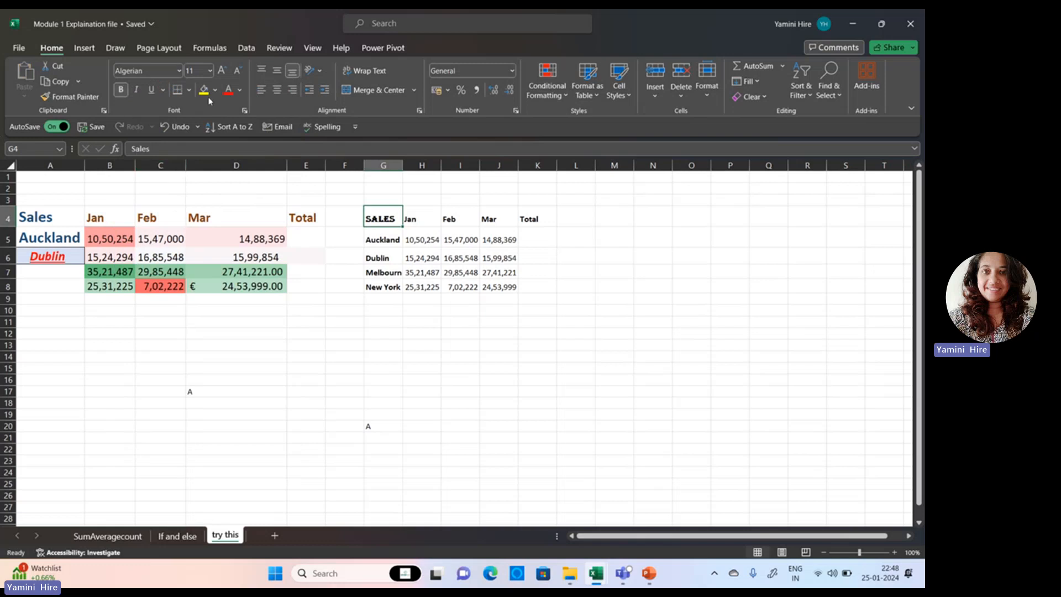
# Give the Sales heading in G4 a dark blue font colour and a gold fill
pyautogui.click(240, 90)
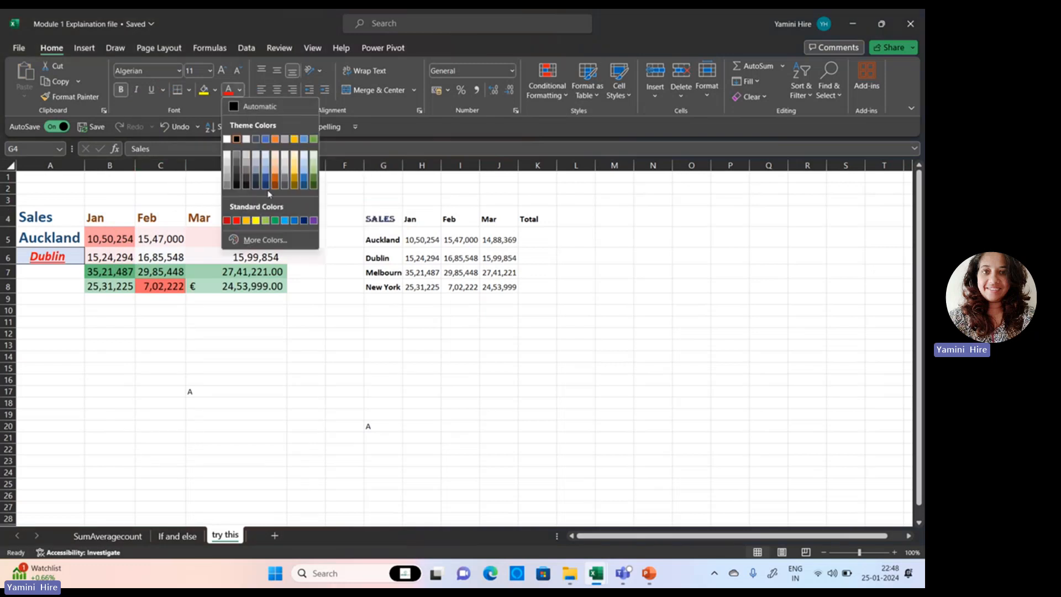
pyautogui.click(268, 189)
pyautogui.click(214, 90)
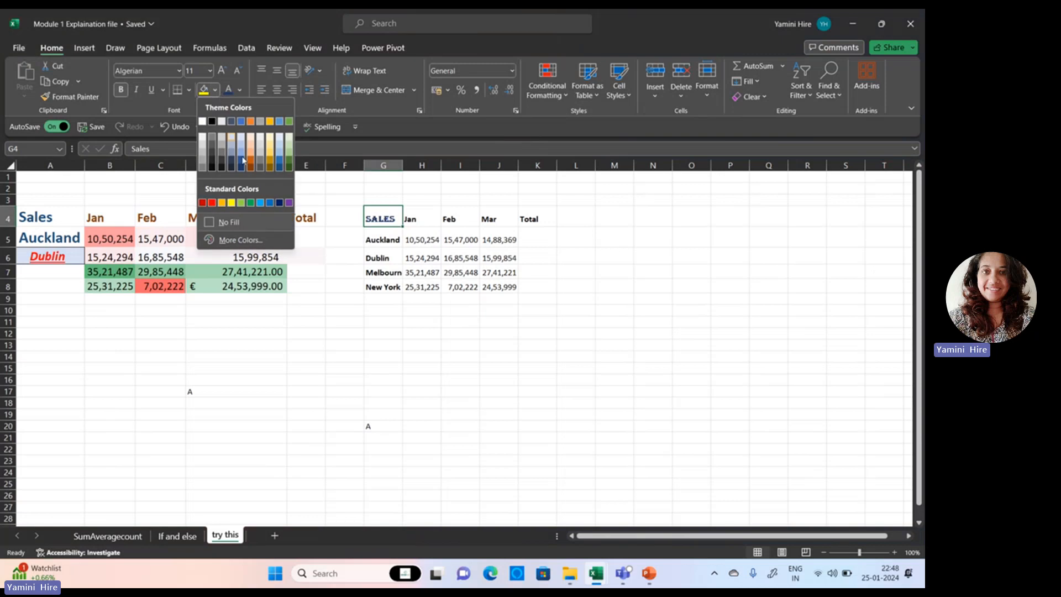
pyautogui.click(270, 155)
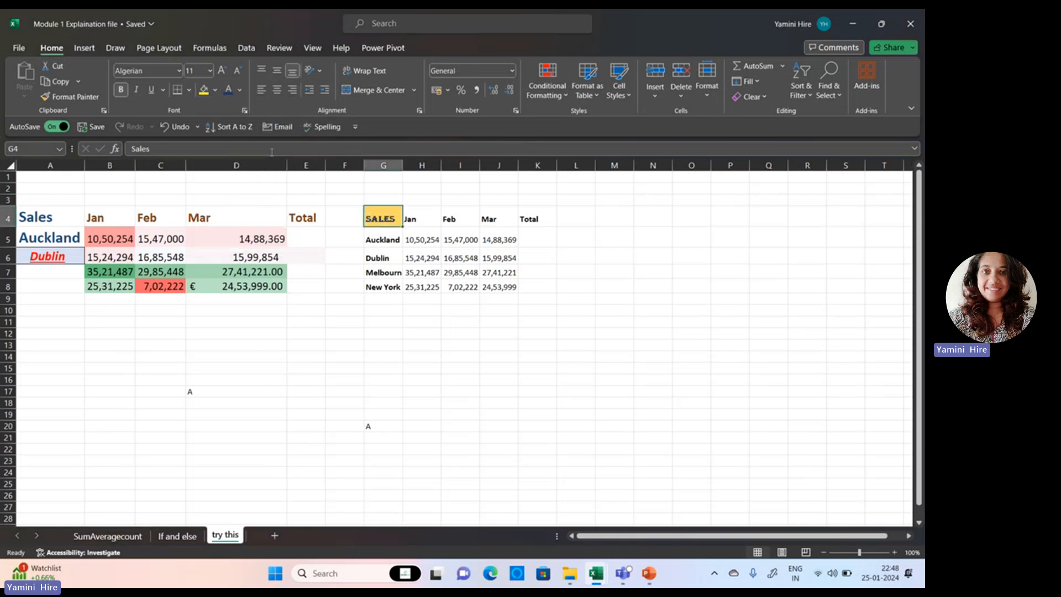
# Apply All Borders to the sales table in G4:K8
pyautogui.click(350, 289)
pyautogui.moveTo(389, 216); pyautogui.dragTo(532, 289)
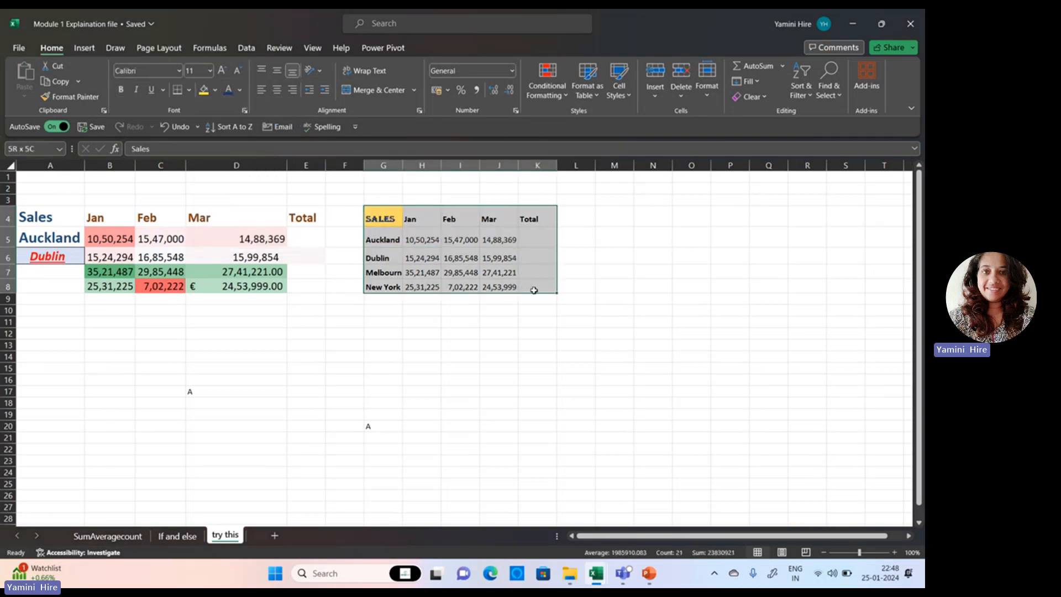
pyautogui.click(188, 92)
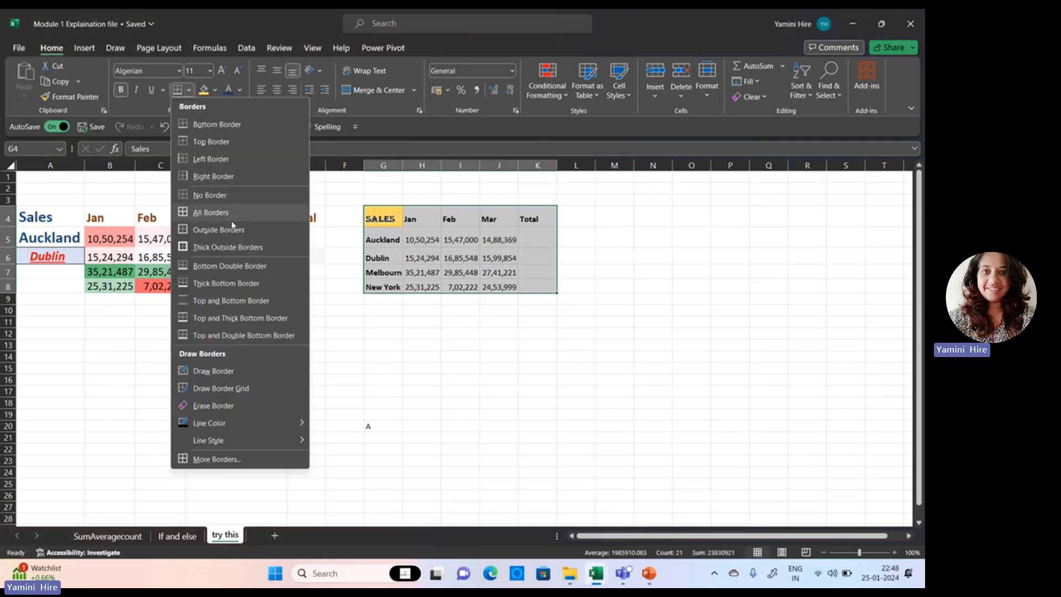
pyautogui.click(228, 213)
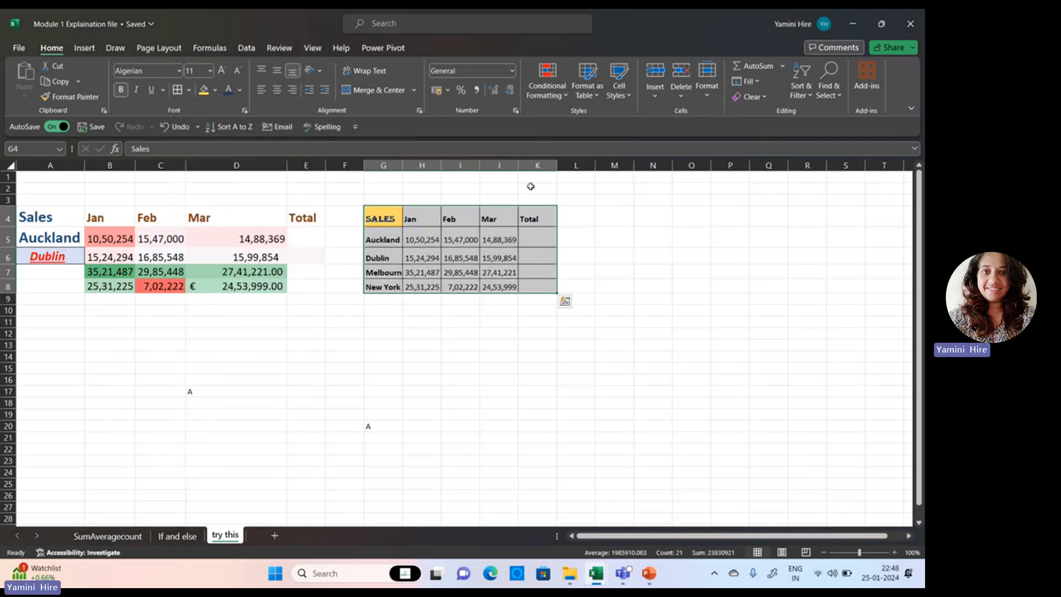
# Give the Jan to Total headings in H4:K4 a medium blue fill and a dark green font colour
pyautogui.moveTo(420, 219); pyautogui.dragTo(533, 221)
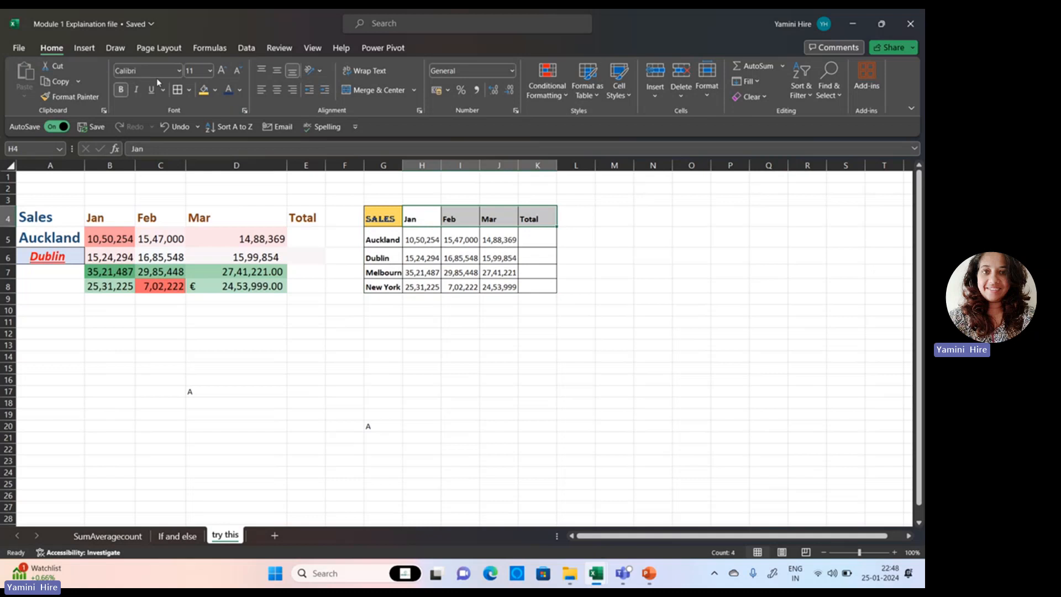
pyautogui.click(215, 90)
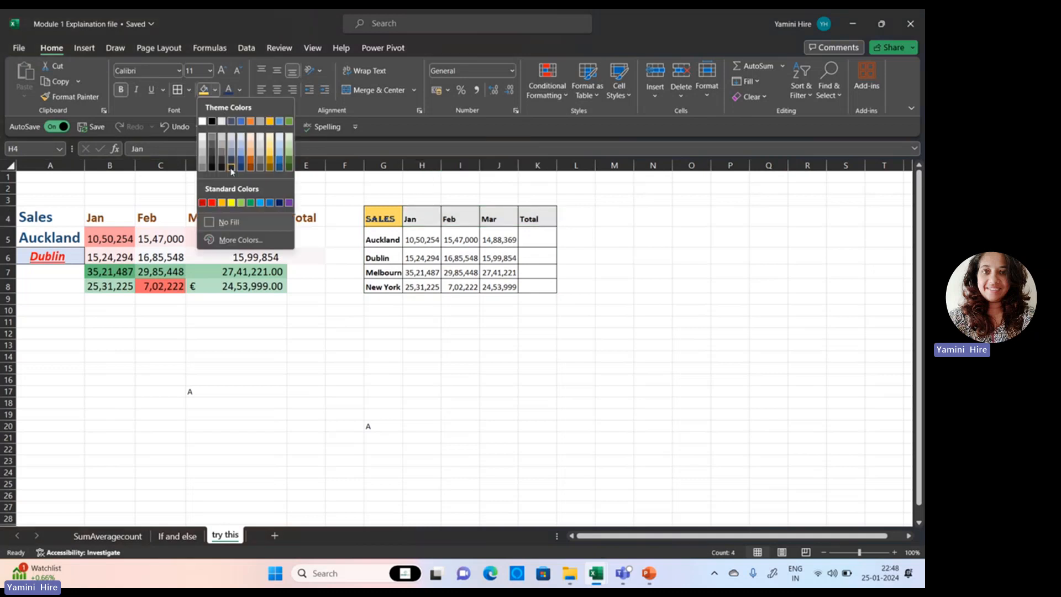
pyautogui.click(241, 154)
pyautogui.click(240, 90)
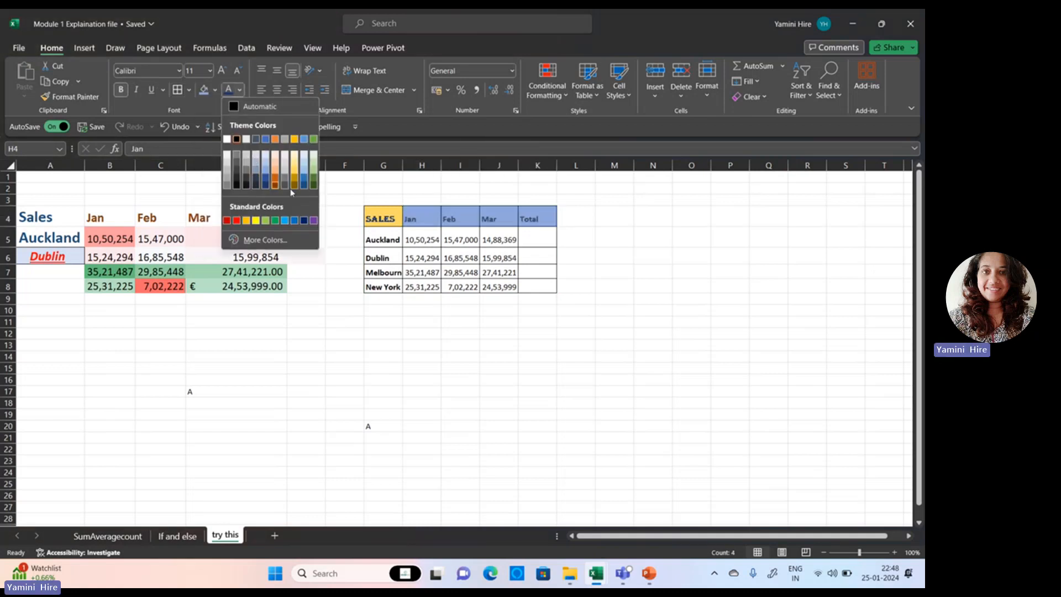
pyautogui.click(313, 188)
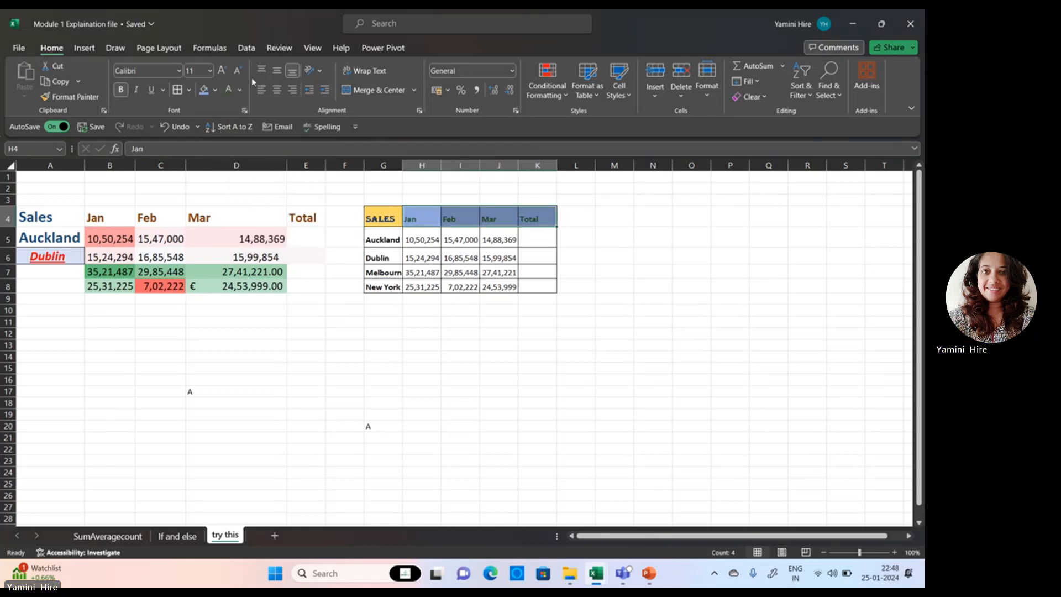
# Enlarge the headings in H4:K4 to font size 18, then reduce them by one size
pyautogui.click(223, 72)
pyautogui.click(222, 72)
pyautogui.click(223, 72)
pyautogui.click(223, 71)
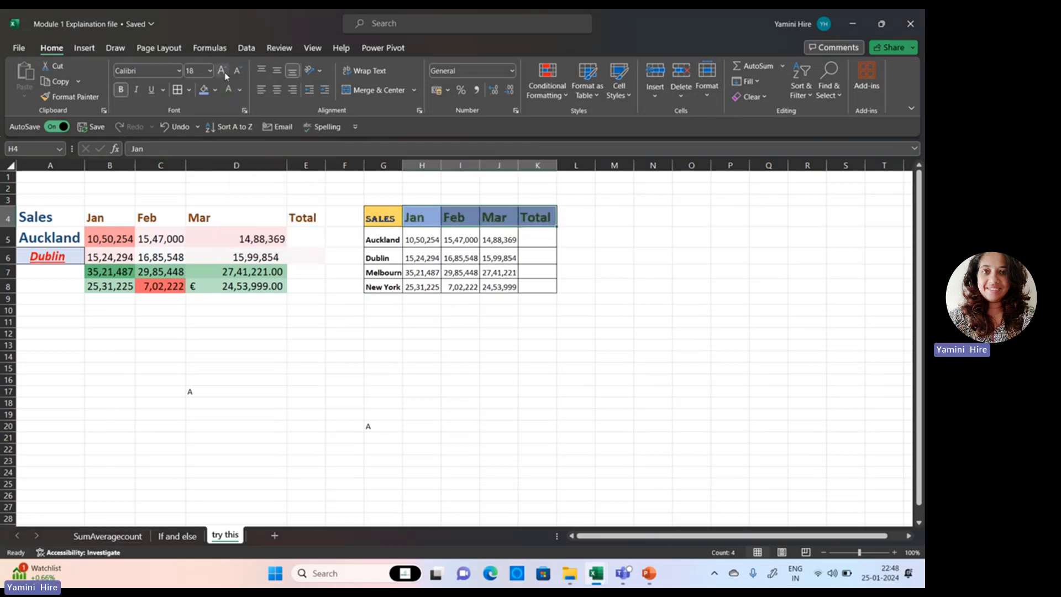
pyautogui.click(237, 72)
# Set the font colour of the city names in G5:G8 to red
pyautogui.moveTo(380, 237); pyautogui.dragTo(382, 286)
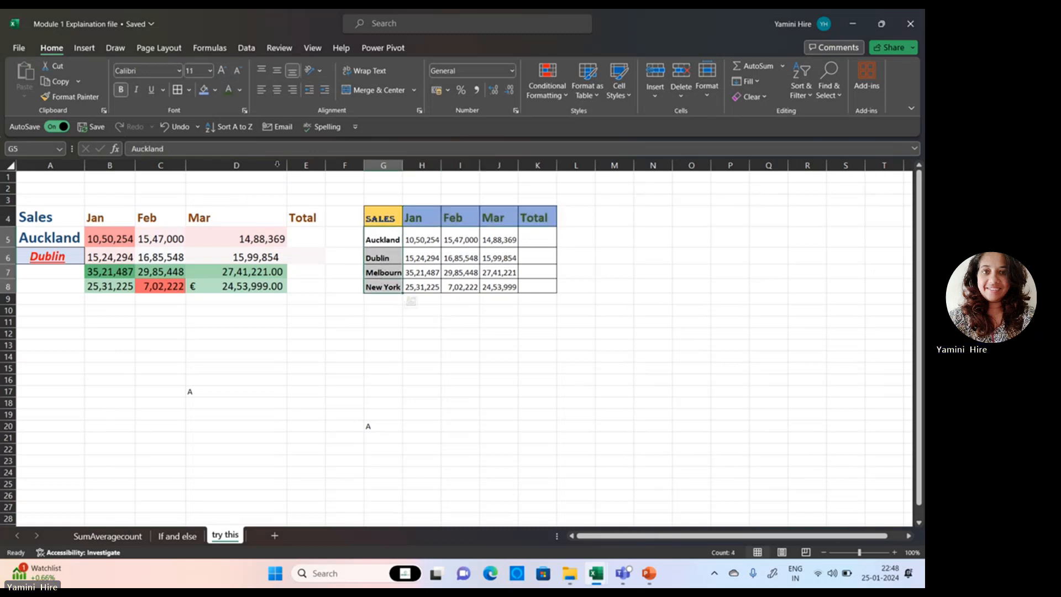
pyautogui.click(240, 90)
pyautogui.click(236, 220)
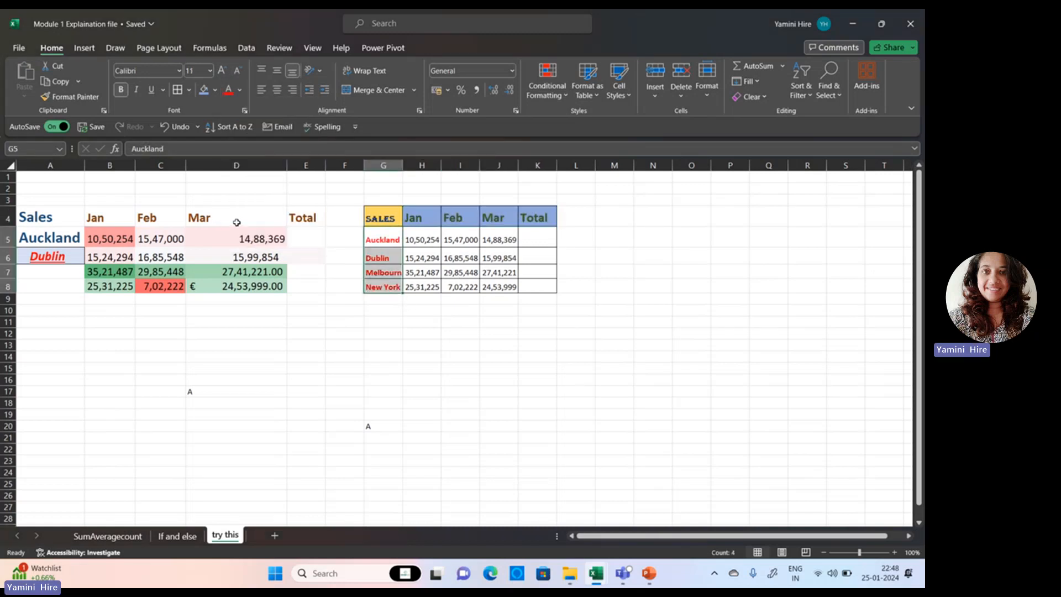
pyautogui.click(388, 401)
# Format the figures in H5:J8 in Arial Black with bold, italic, underline and bottom alignment
pyautogui.moveTo(418, 244); pyautogui.dragTo(499, 286)
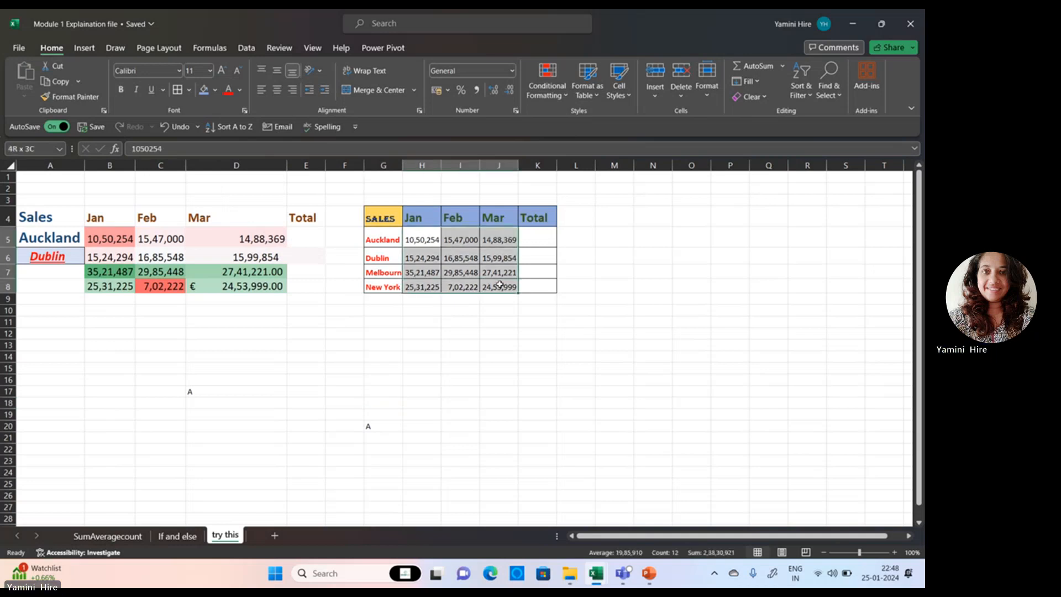
pyautogui.click(178, 71)
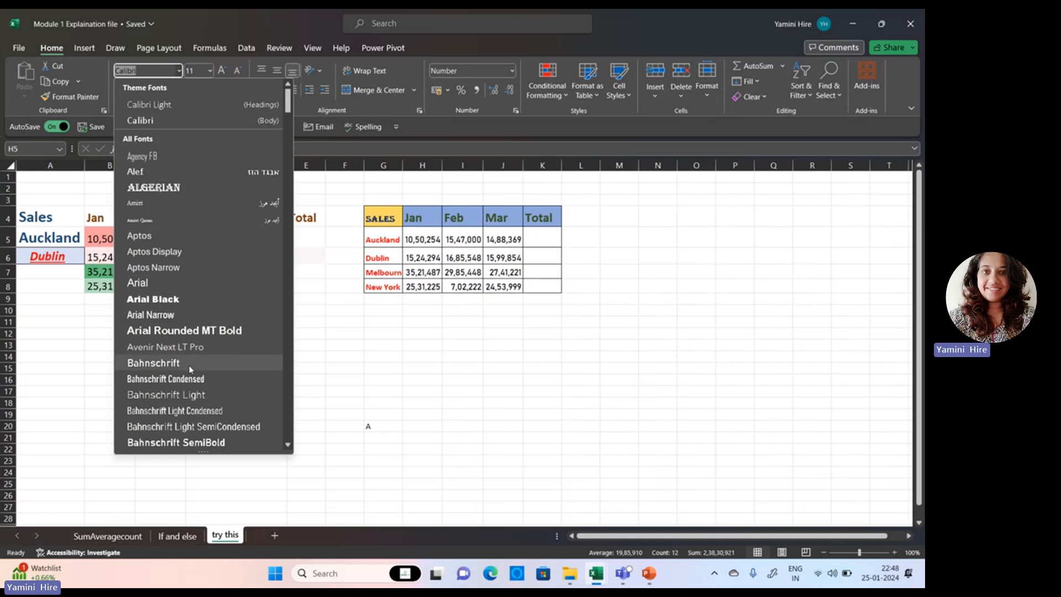
pyautogui.click(166, 299)
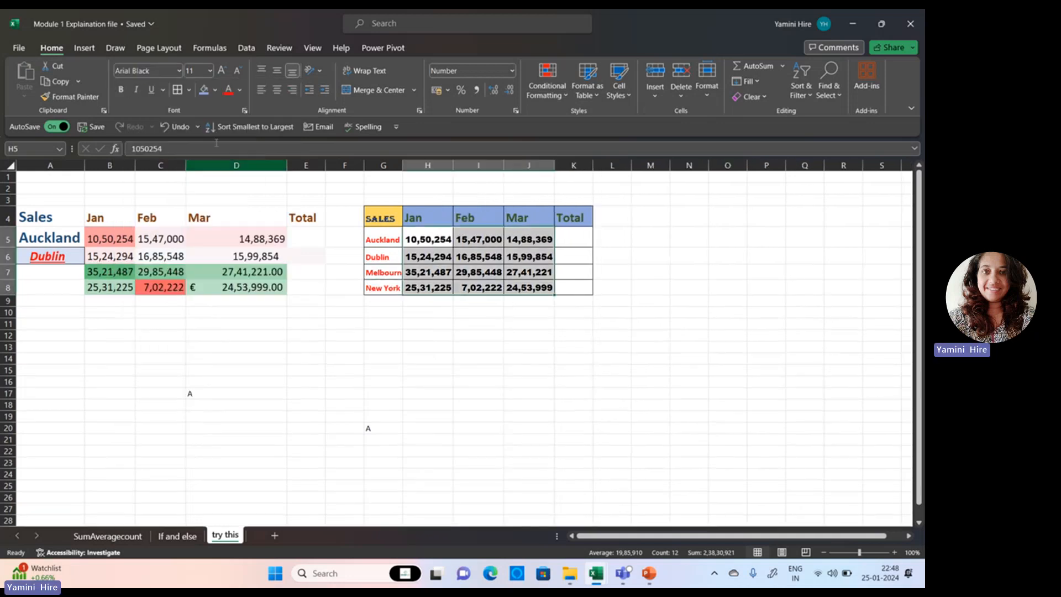
pyautogui.click(121, 90)
pyautogui.click(136, 90)
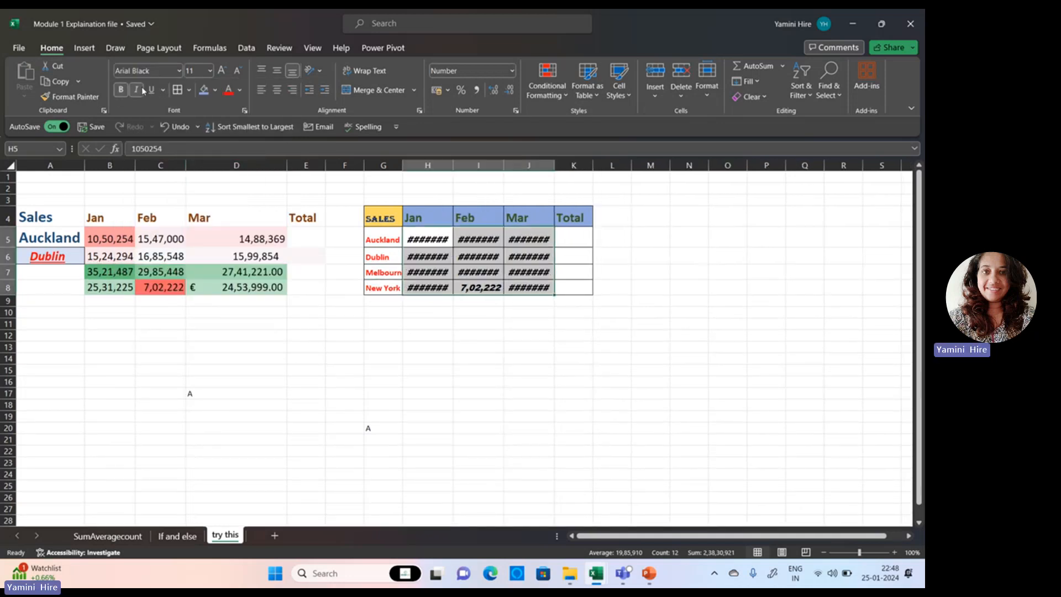
pyautogui.click(151, 91)
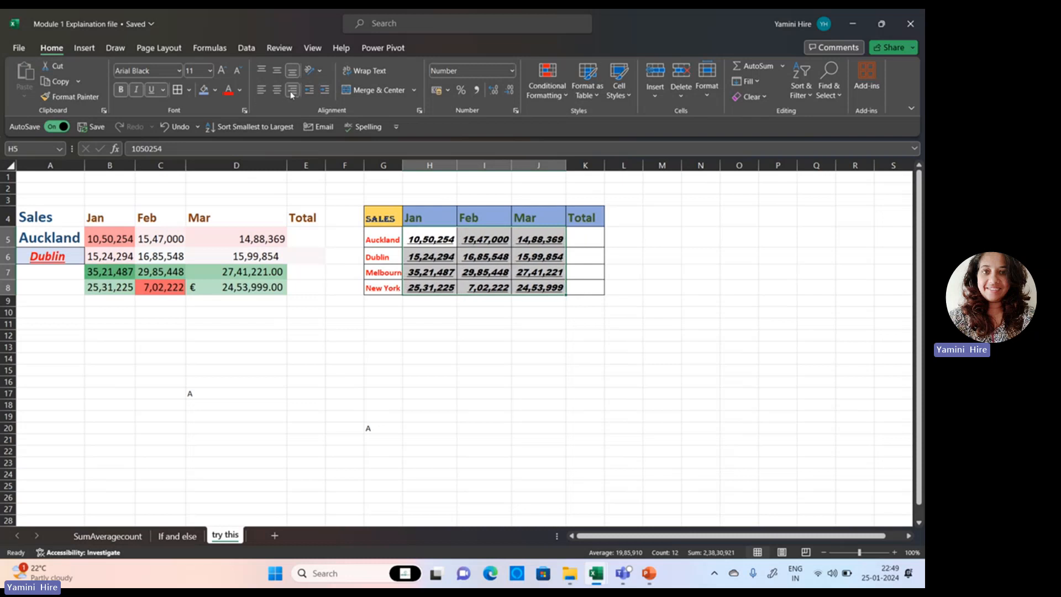
pyautogui.click(263, 69)
pyautogui.click(292, 73)
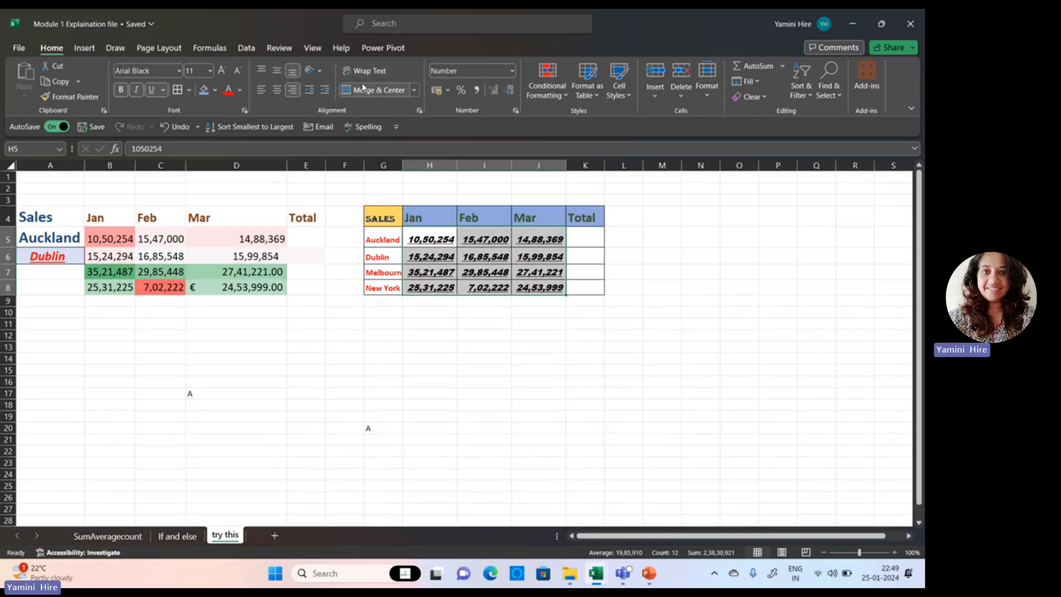
# Append "hfyuvhjvhukgfyg" to the Auckland label in G5 and wrap the cell's text
pyautogui.click(385, 241)
pyautogui.doubleClick(399, 240)
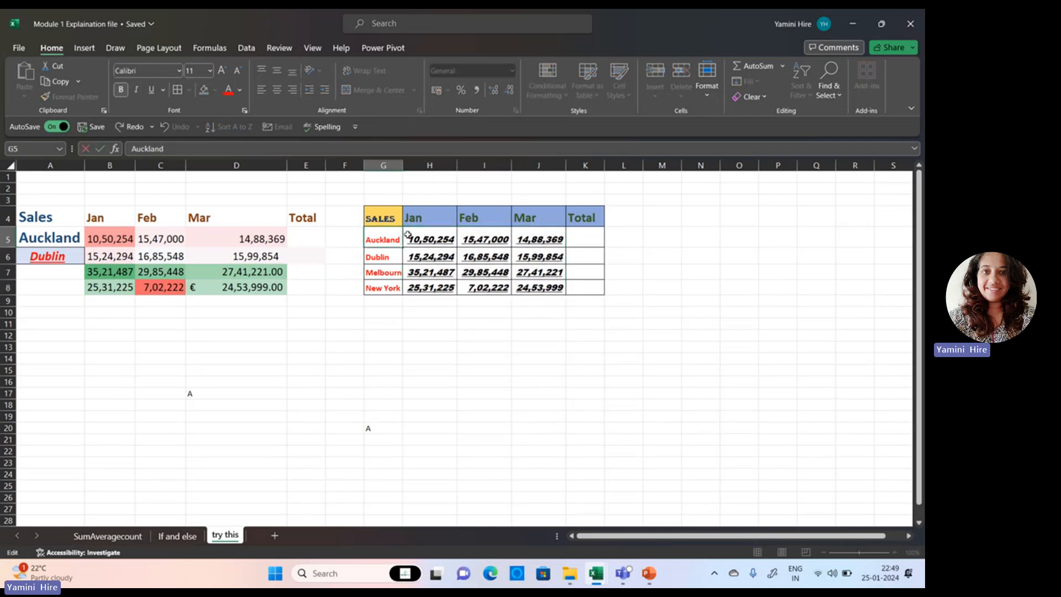
pyautogui.write('hfyuvhjvhukgfyg')
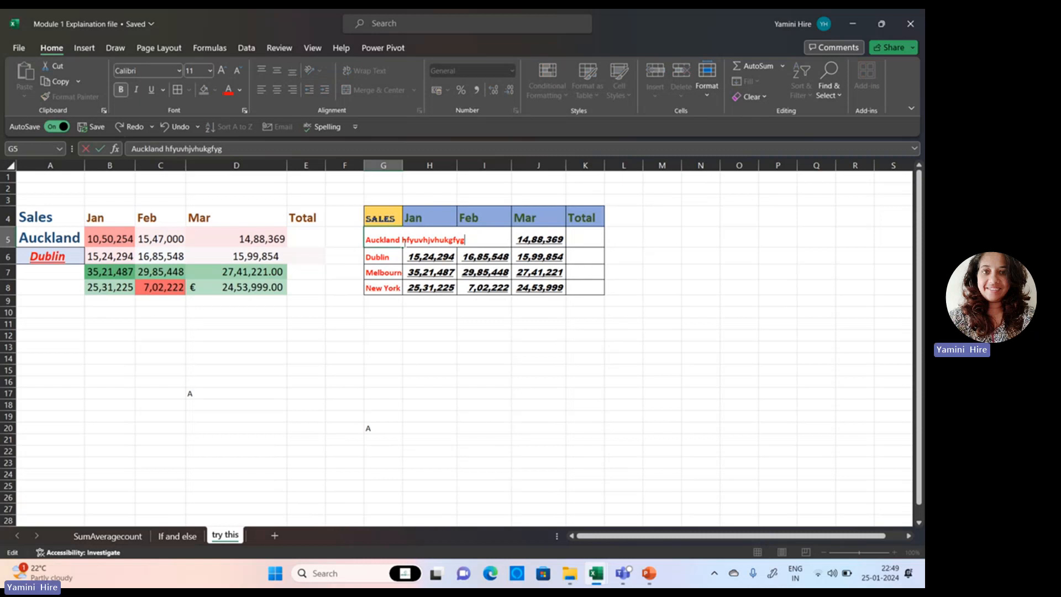
pyautogui.click(383, 393)
pyautogui.click(384, 242)
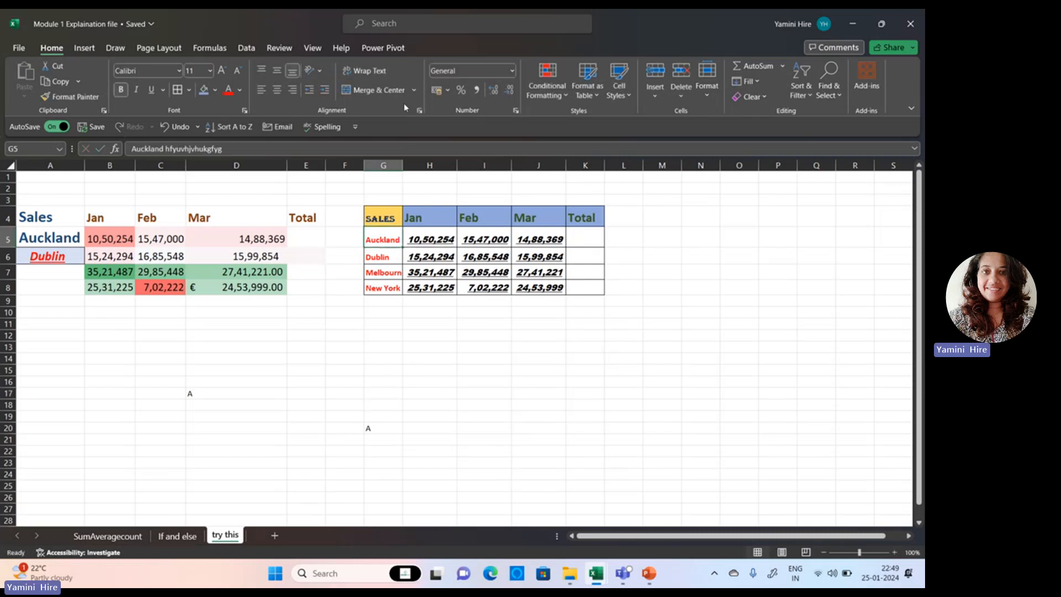
pyautogui.click(369, 73)
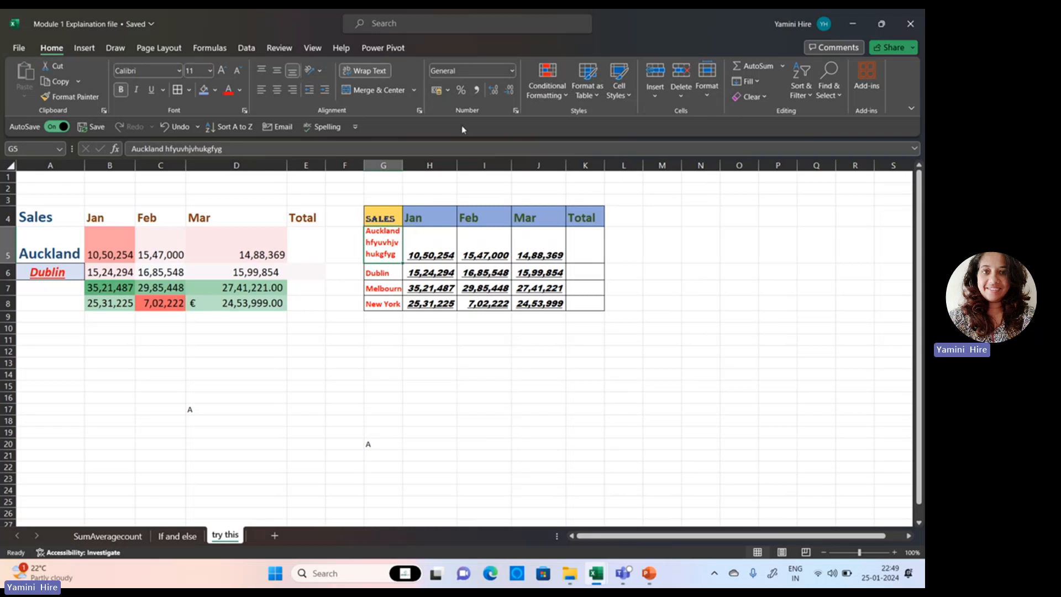
# Try increasing and decreasing the decimal places of Auckland's Jan figure in H5
pyautogui.click(428, 243)
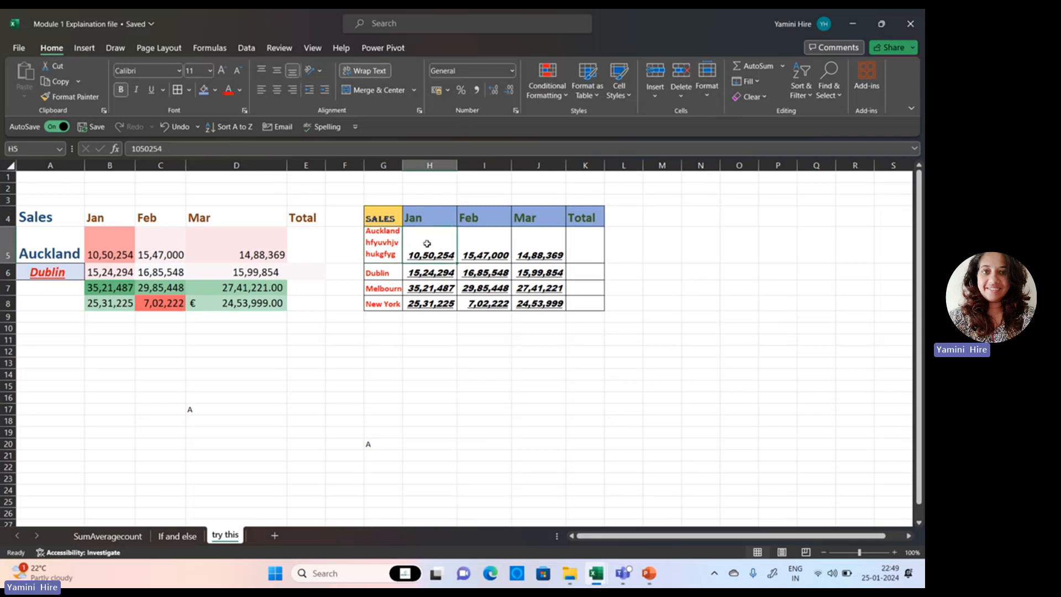
pyautogui.click(493, 90)
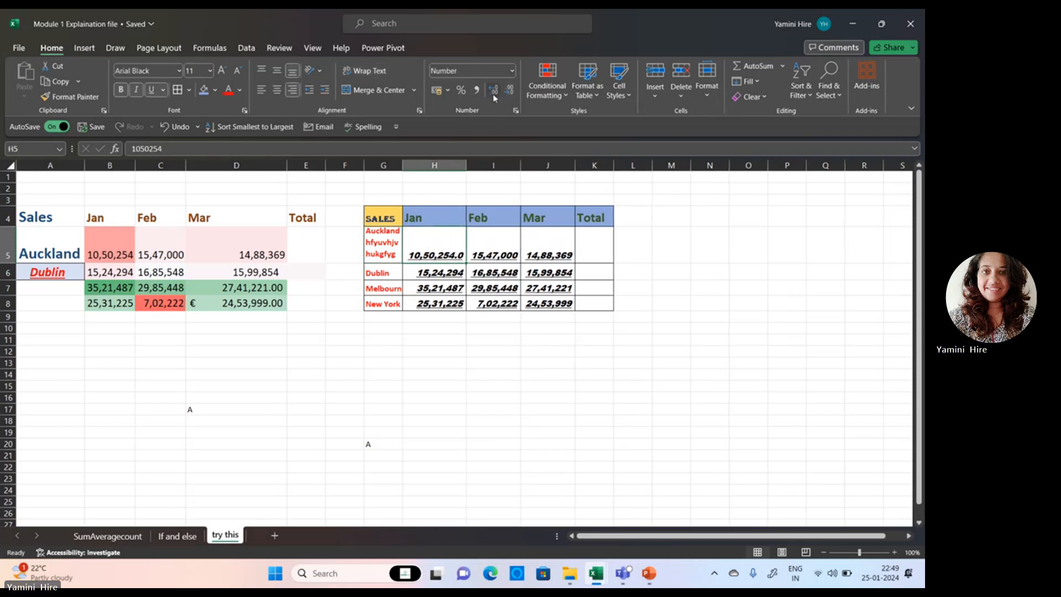
pyautogui.click(493, 94)
pyautogui.click(494, 94)
pyautogui.click(493, 94)
pyautogui.click(510, 94)
pyautogui.click(509, 94)
pyautogui.click(509, 94)
pyautogui.click(509, 94)
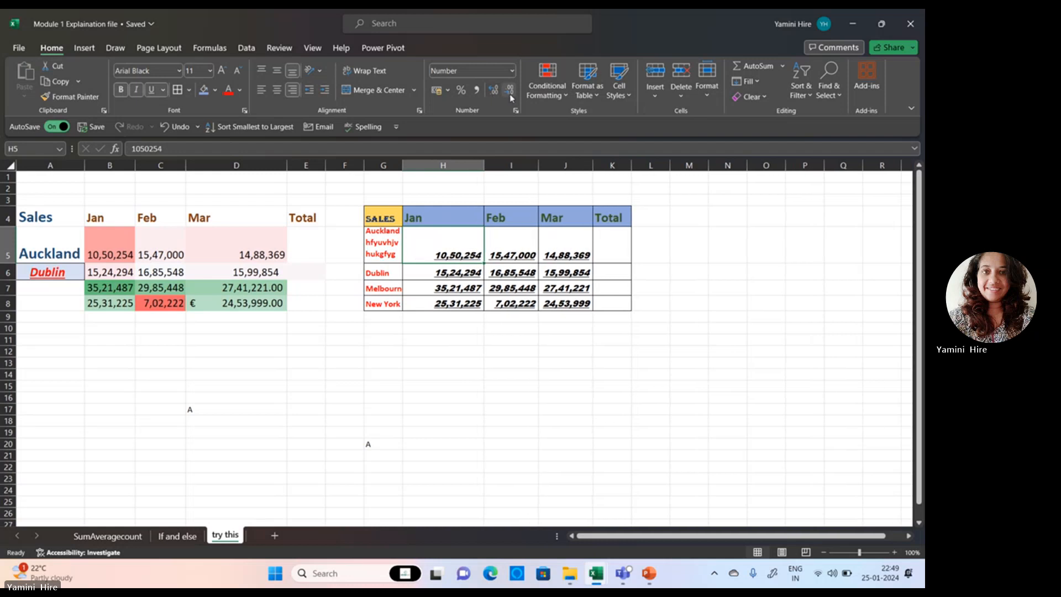
pyautogui.click(494, 94)
pyautogui.click(494, 94)
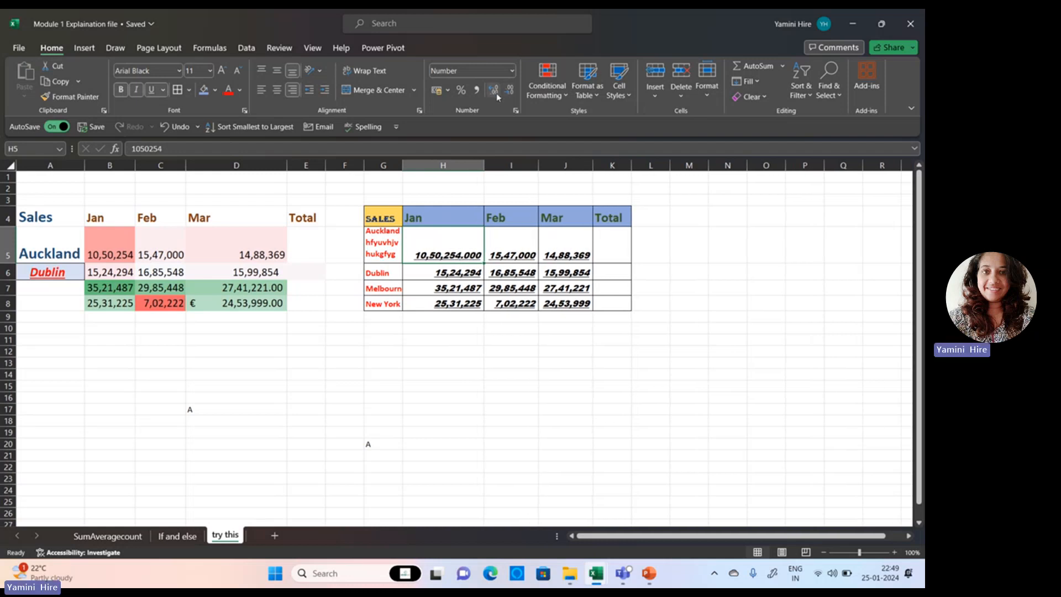
pyautogui.click(495, 94)
pyautogui.click(507, 96)
pyautogui.click(508, 96)
pyautogui.click(507, 96)
# Try the comma, percent and ₹ accounting formats on H5, then apply the ¥ Chinese (Simplified, Mainland China) accounting format
pyautogui.click(477, 93)
pyautogui.click(462, 93)
pyautogui.click(448, 91)
pyautogui.press('Escape')
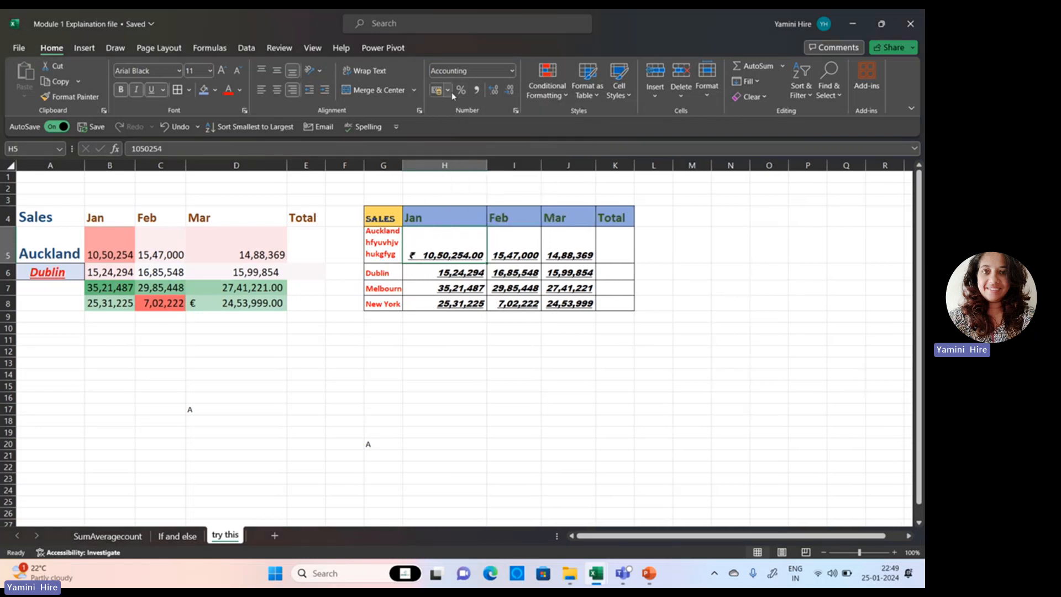
pyautogui.click(448, 92)
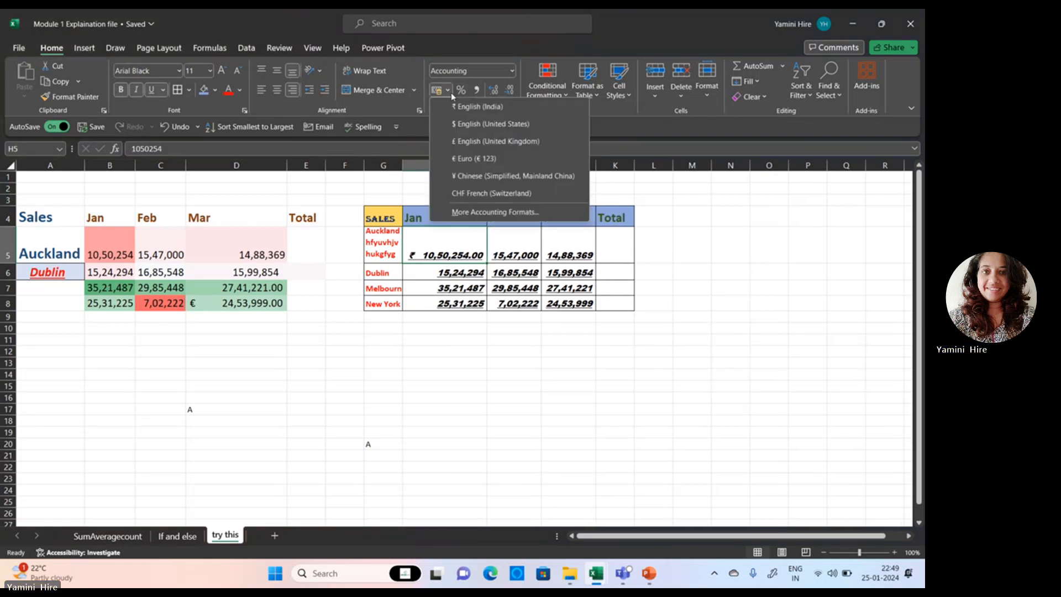
pyautogui.click(456, 181)
# Review the available number formats for H5 and apply Short Date
pyautogui.click(485, 69)
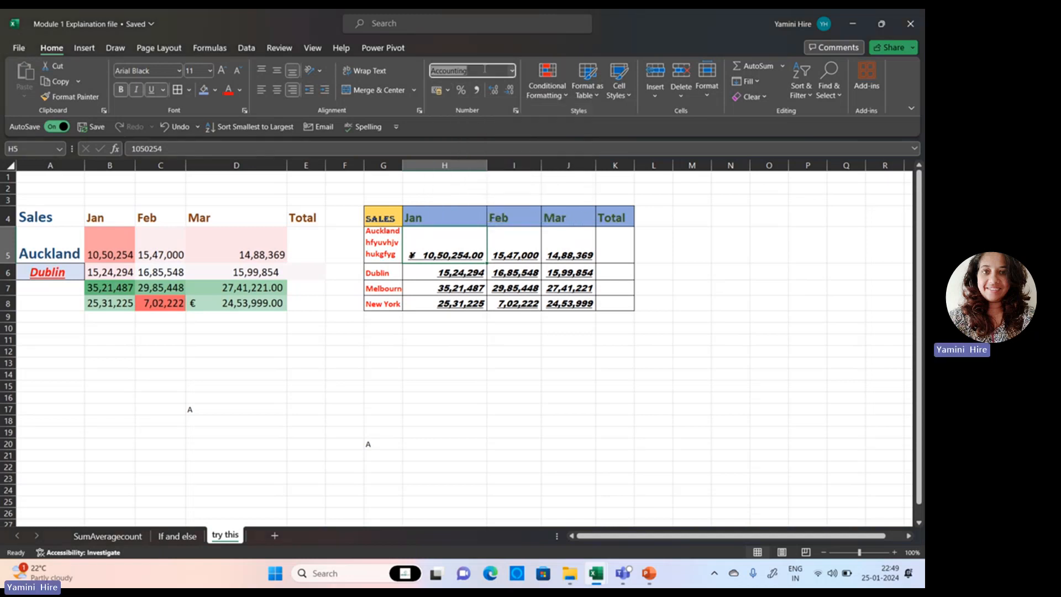
pyautogui.click(512, 71)
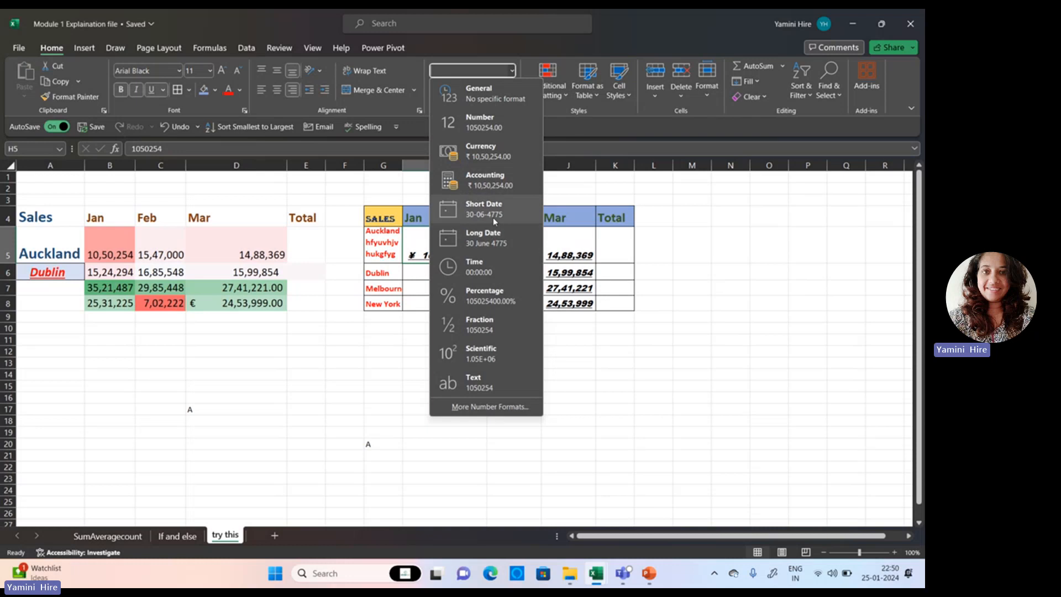
pyautogui.click(620, 466)
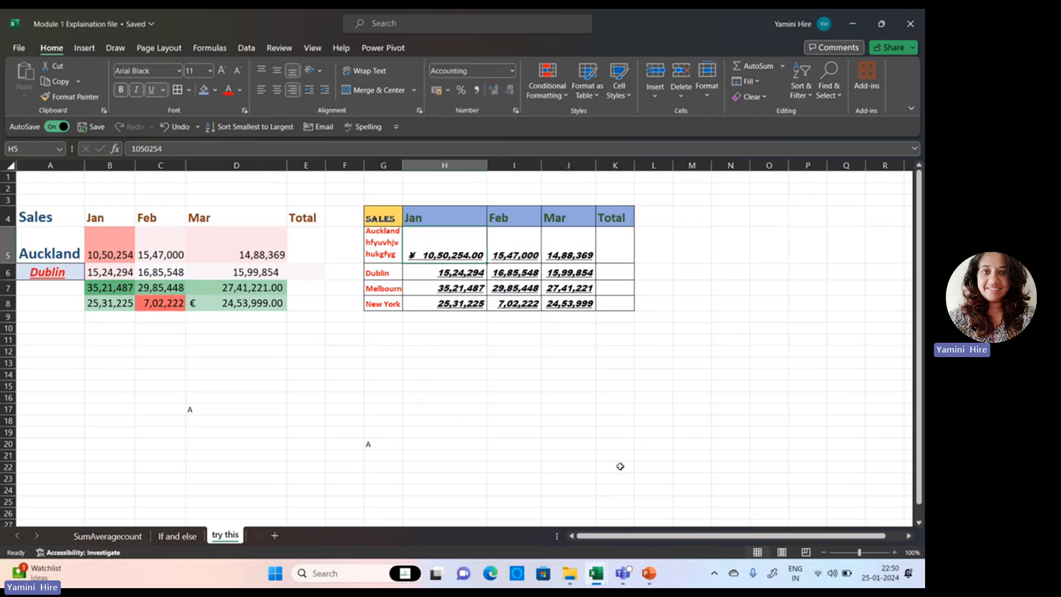
pyautogui.click(511, 71)
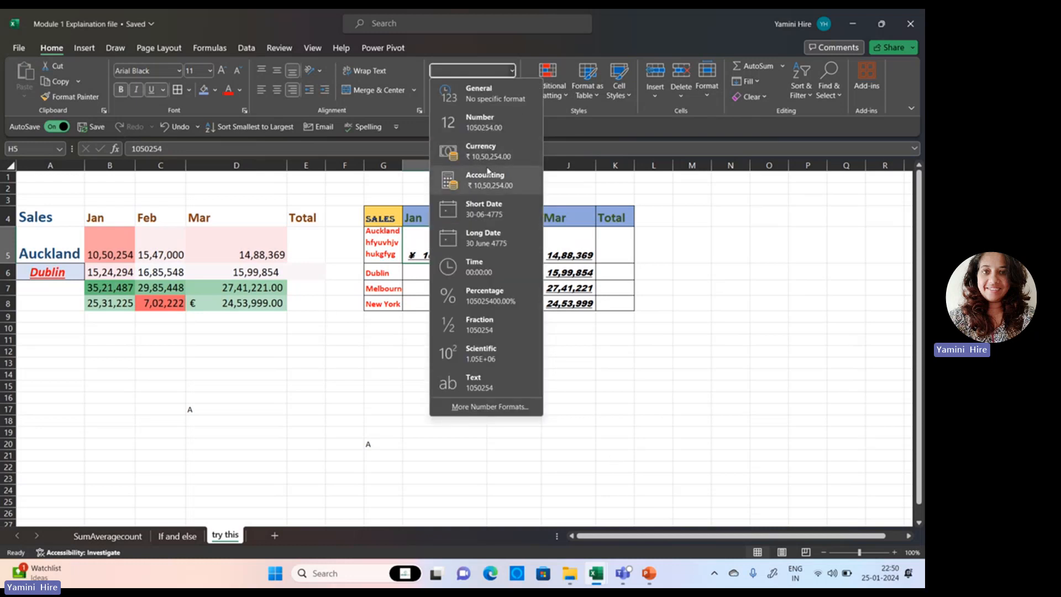
pyautogui.click(496, 211)
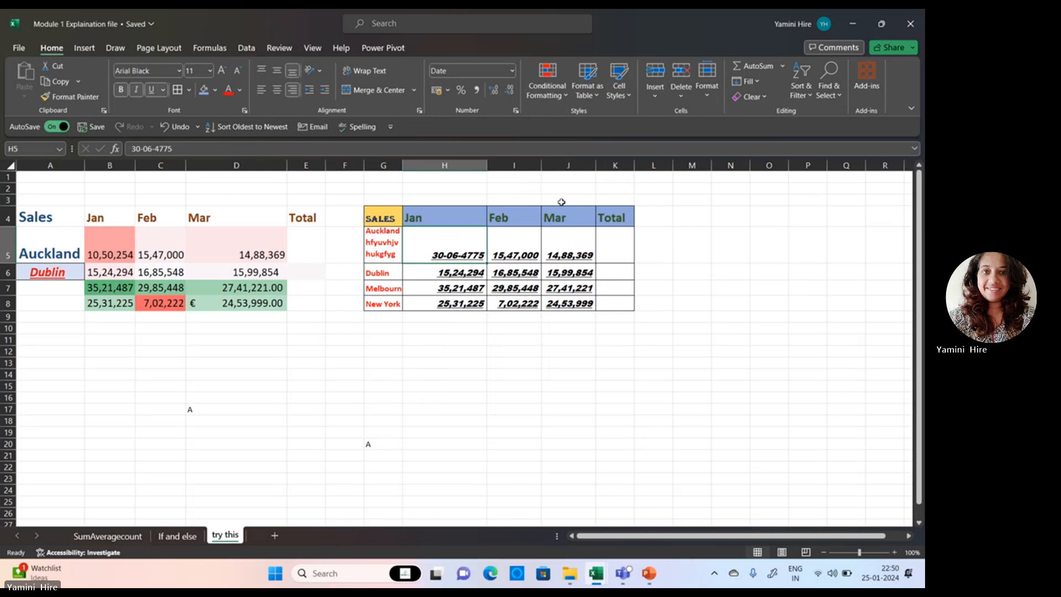
# Format the sales range G4:K8 as a table with headers, using the light blue banded style with gridlines
pyautogui.click(588, 90)
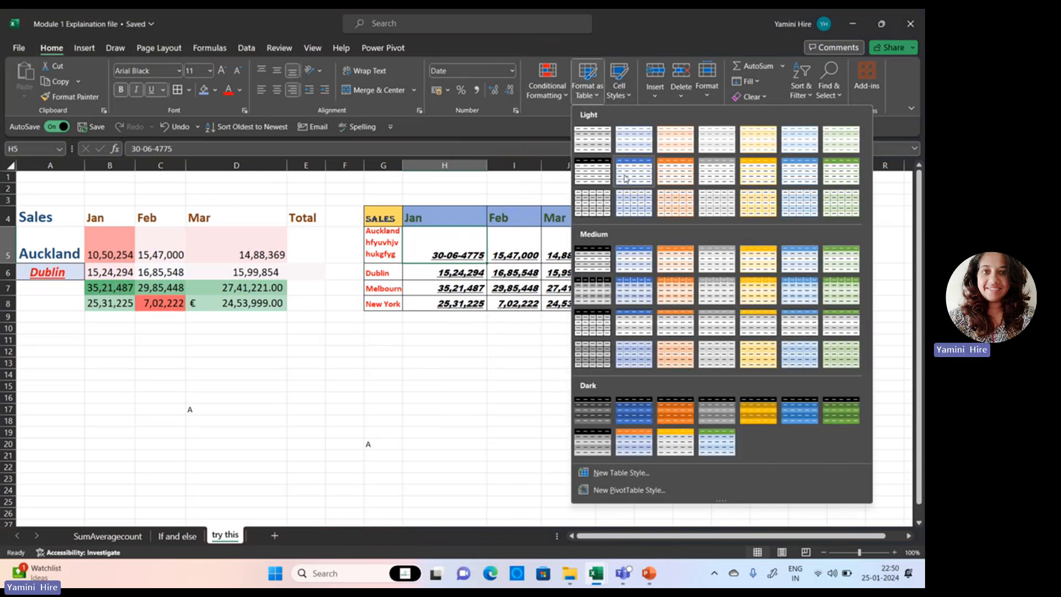
pyautogui.click(629, 203)
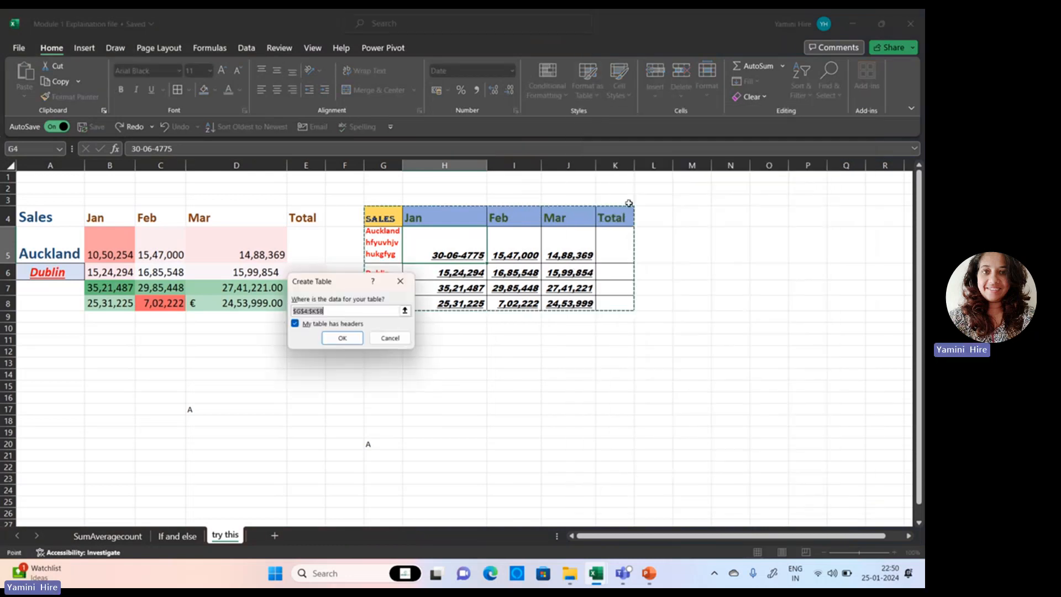
pyautogui.click(345, 338)
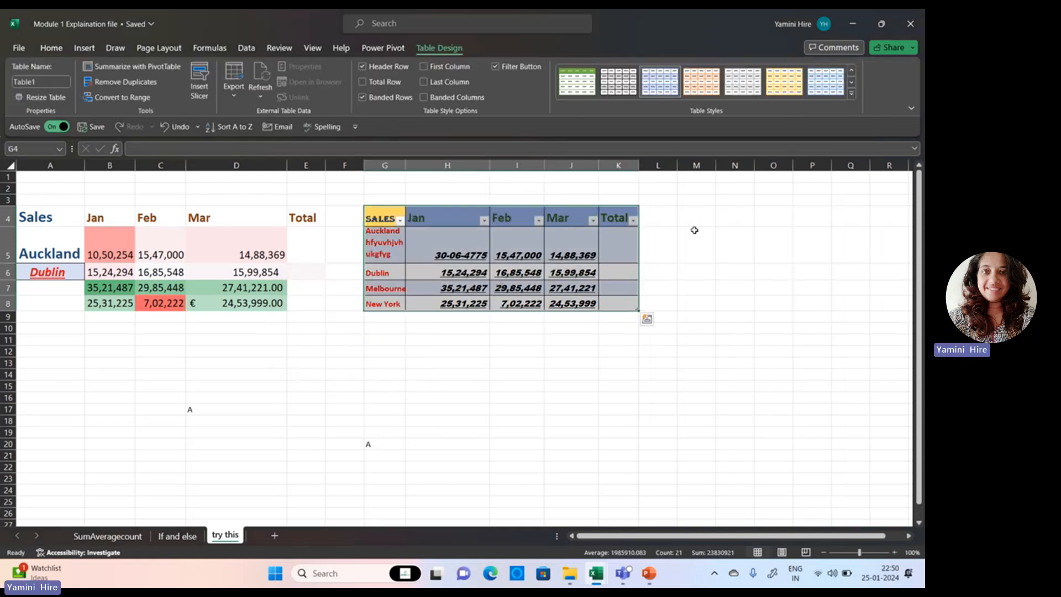
pyautogui.click(56, 49)
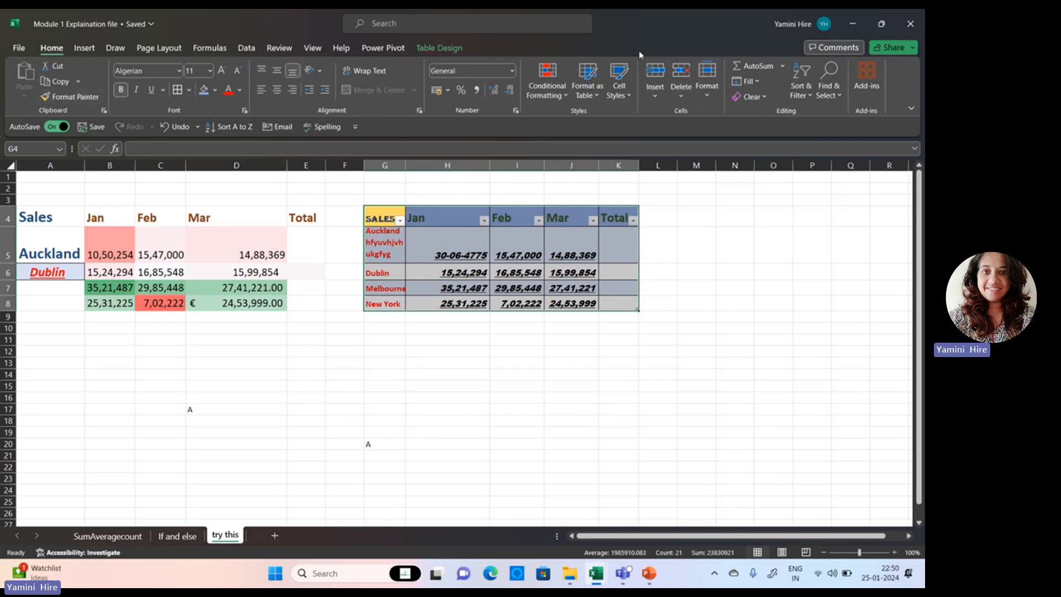
pyautogui.click(365, 432)
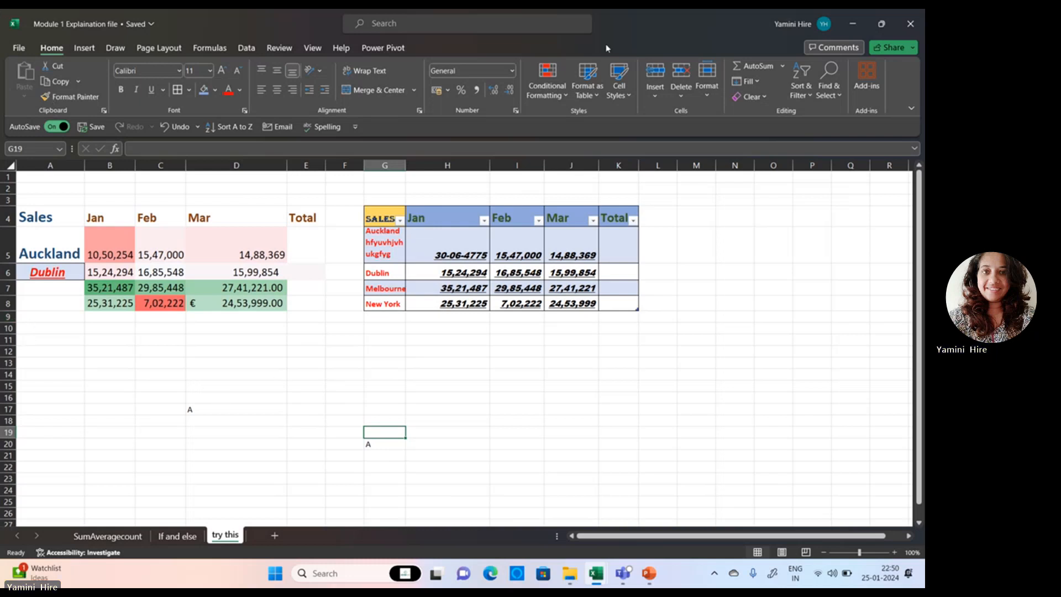
# Switch to the PowerPoint presentation, start the slide show from the Data Entry and Formatting slide and advance to Best Practices for Data Entry
pyautogui.click(648, 573)
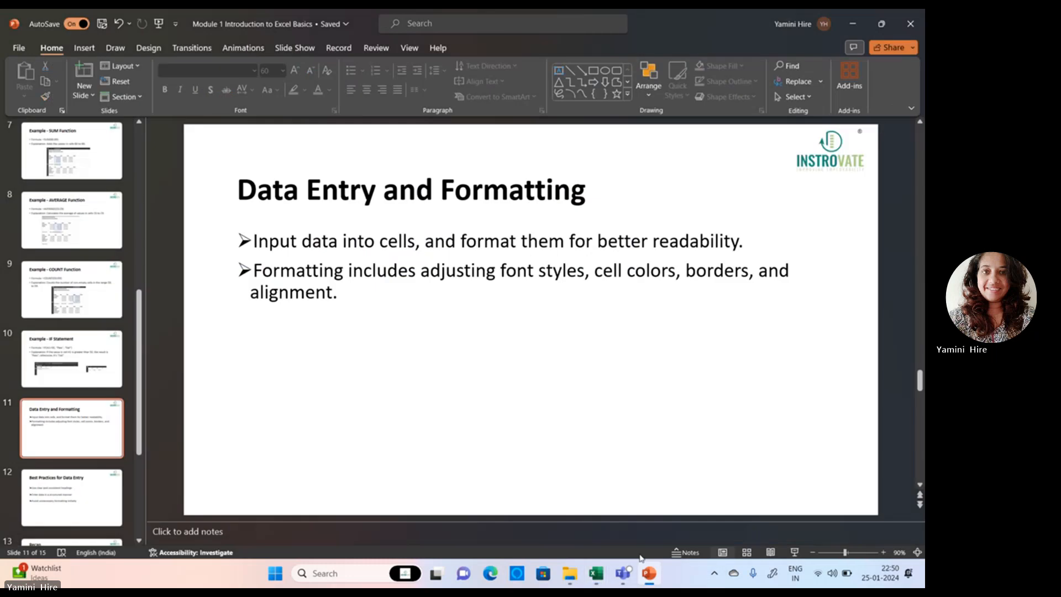
pyautogui.click(795, 552)
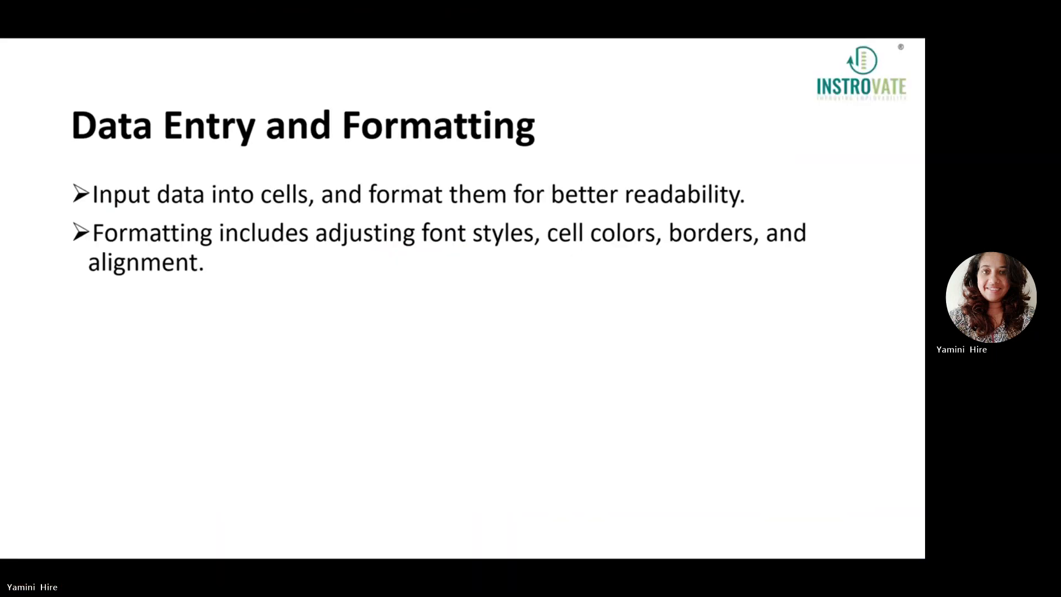
pyautogui.press('Right')
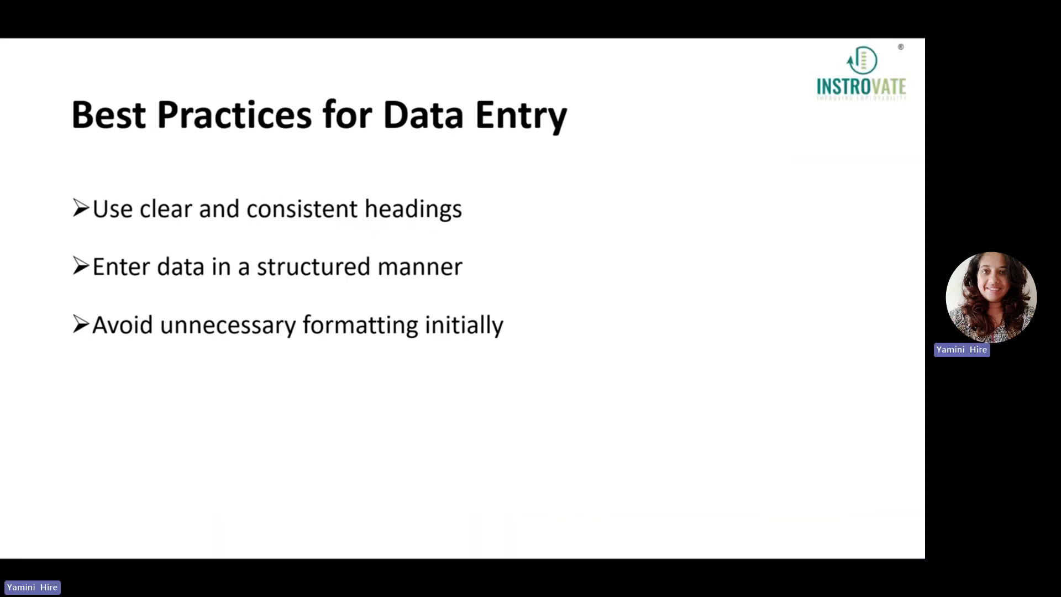